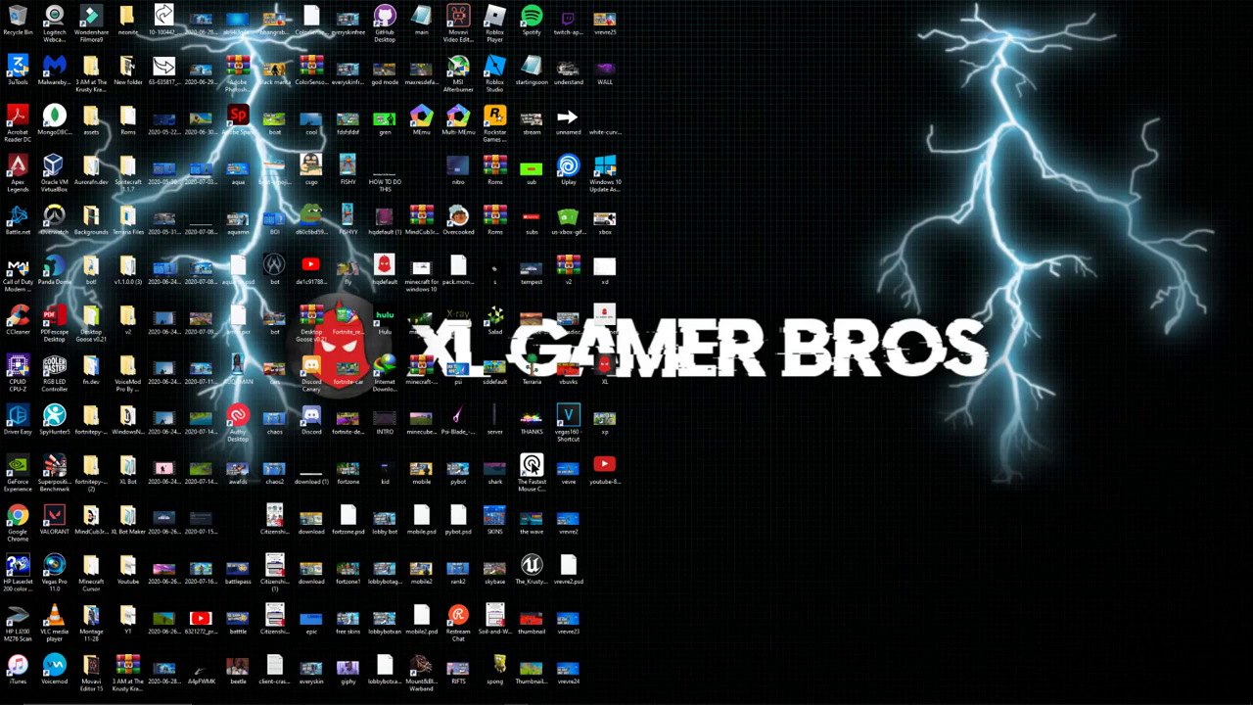
Bring Discord forward, check #announce, then return to the Aurora Links post in #aurora-dev.
{"action": "mouse_move", "coordinate": [445, 697]}
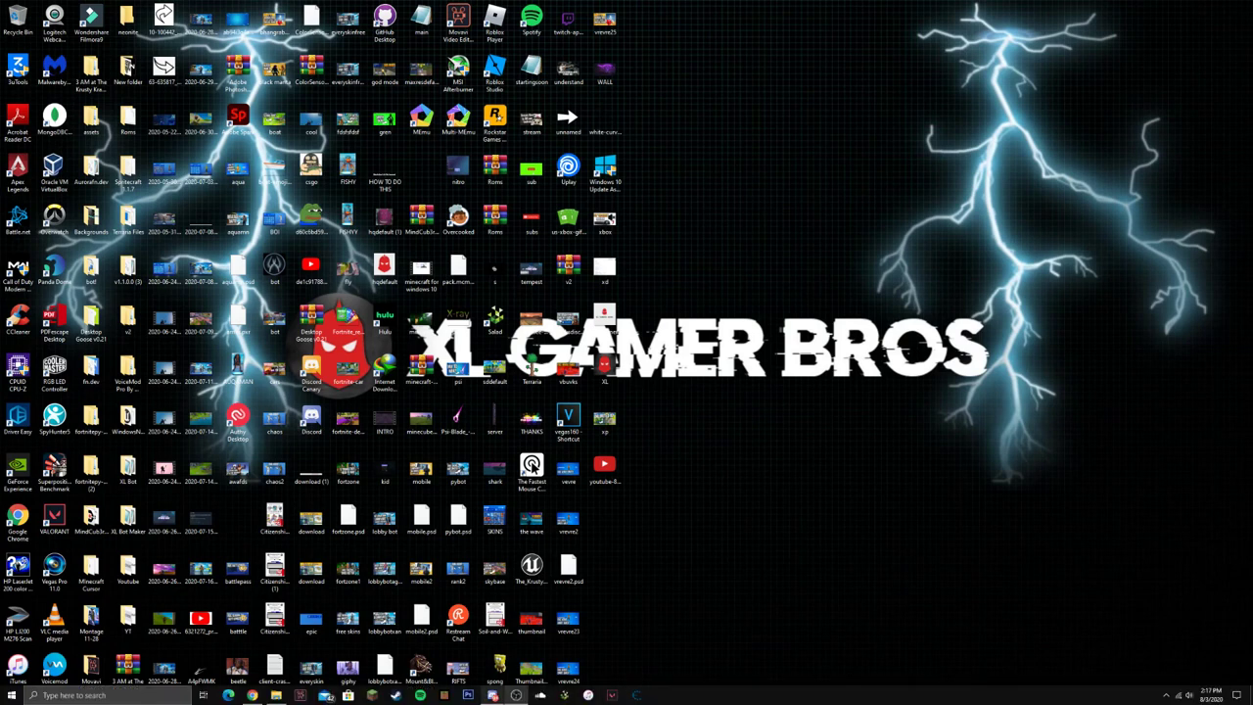
{"action": "mouse_move", "coordinate": [493, 697]}
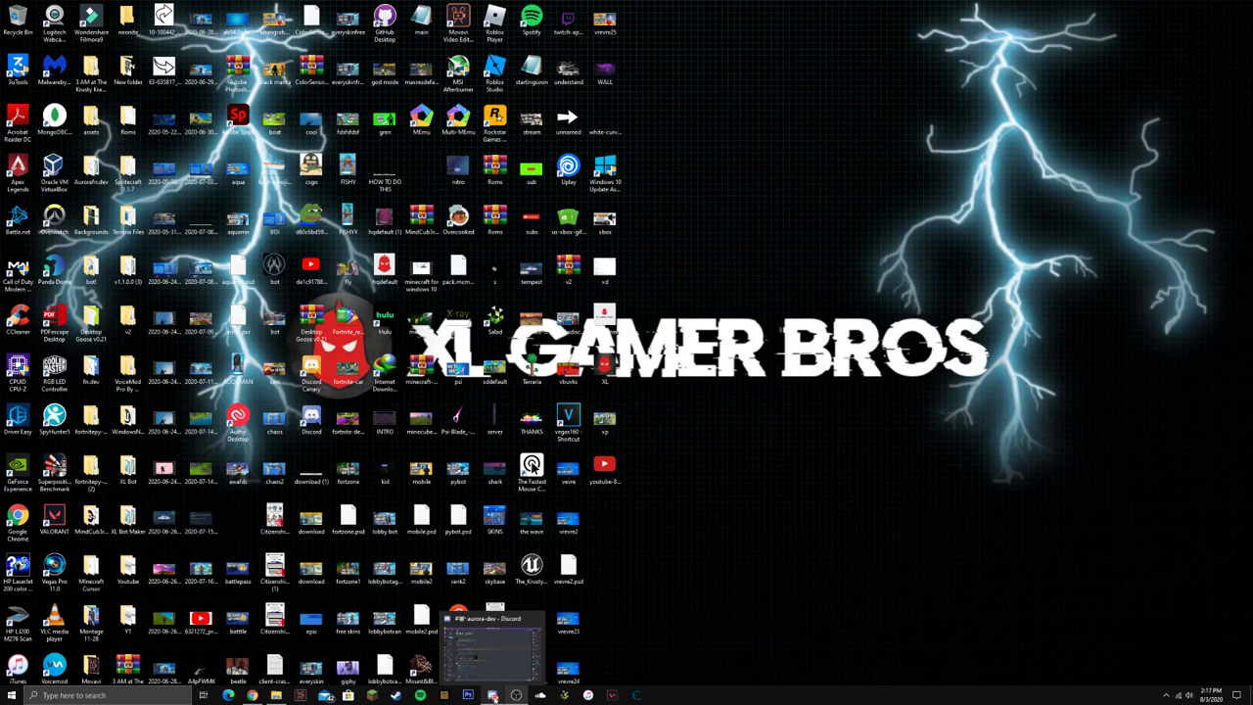
{"action": "left_click", "coordinate": [493, 696]}
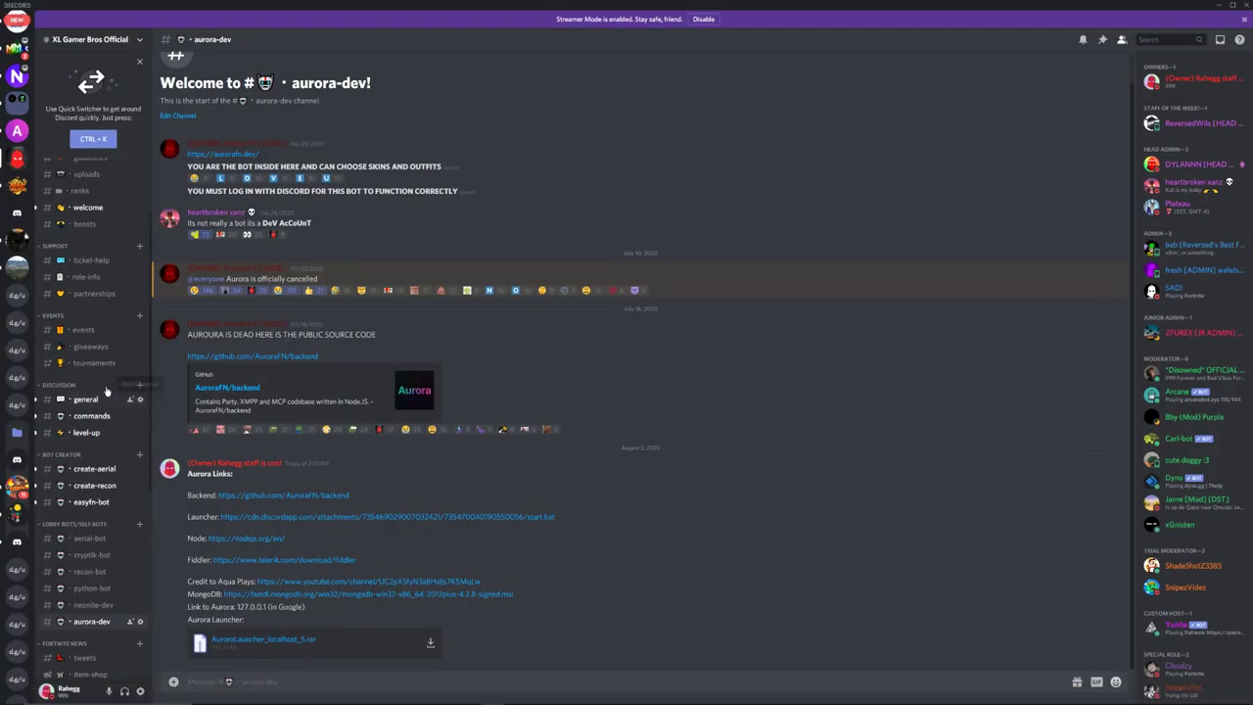
{"action": "scroll", "coordinate": [107, 392], "scroll_direction": "up", "scroll_amount": 2}
{"action": "left_click", "coordinate": [109, 238]}
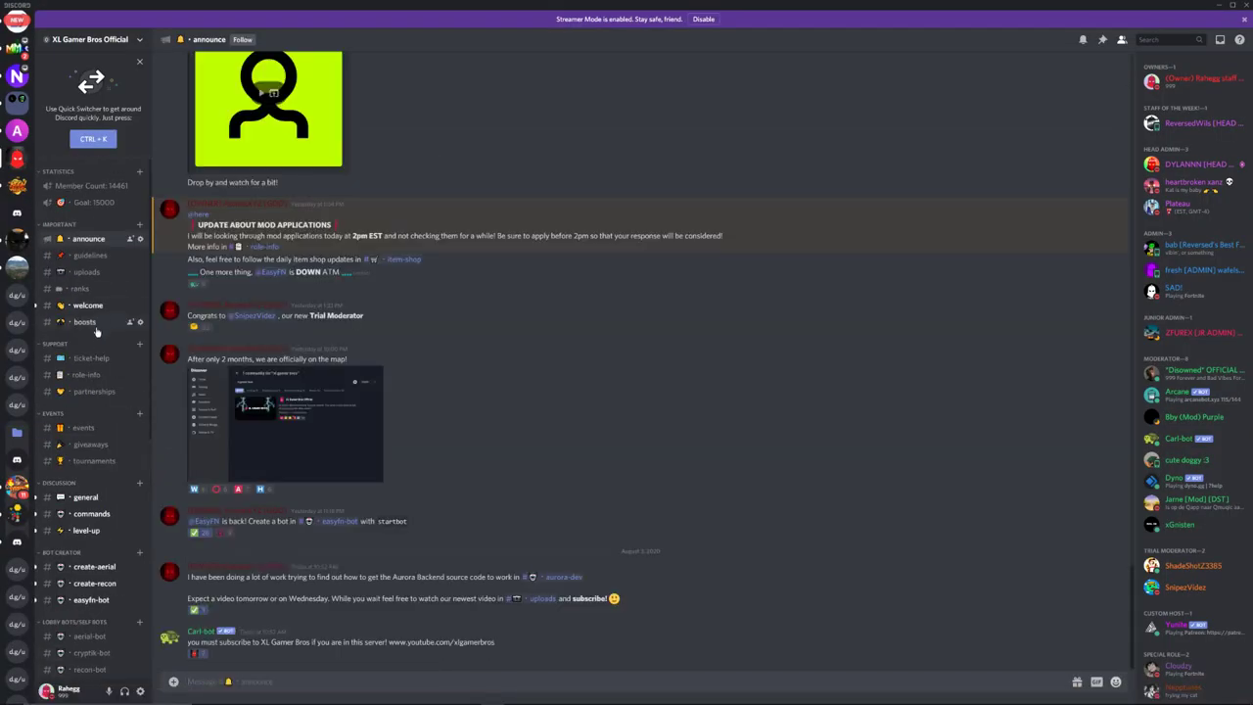
{"action": "scroll", "coordinate": [96, 332], "scroll_direction": "down", "scroll_amount": 3}
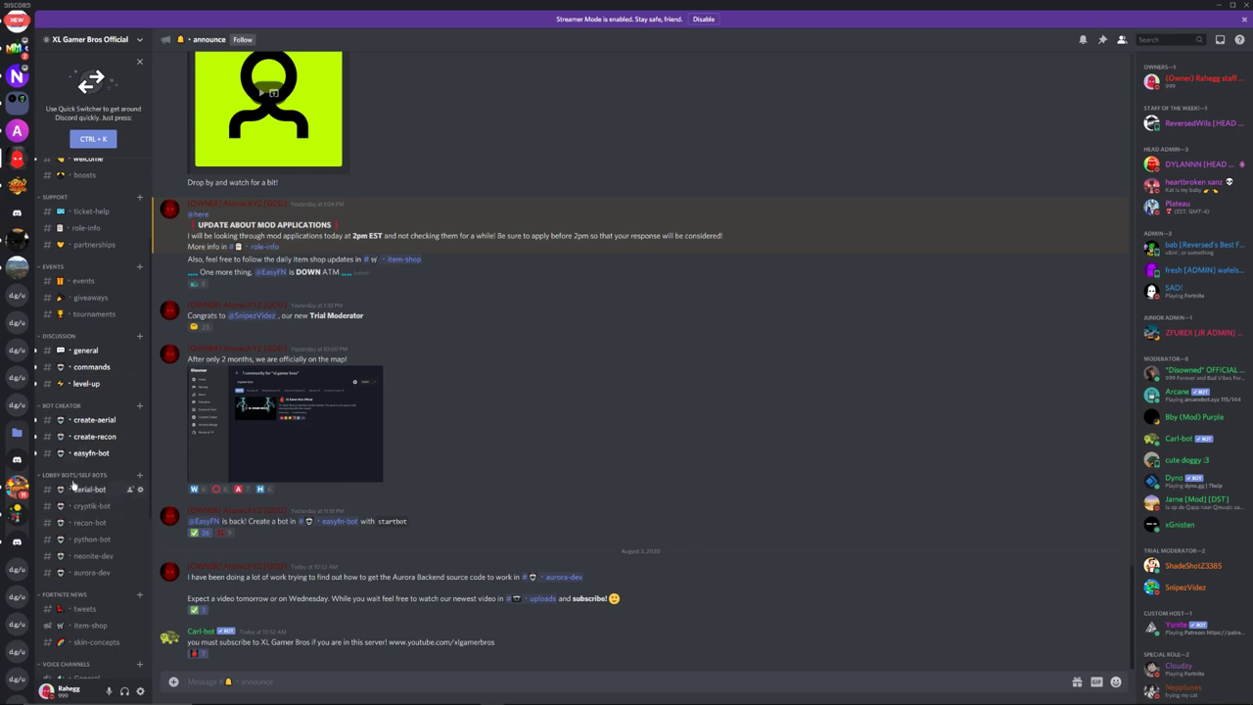
{"action": "left_click", "coordinate": [92, 572]}
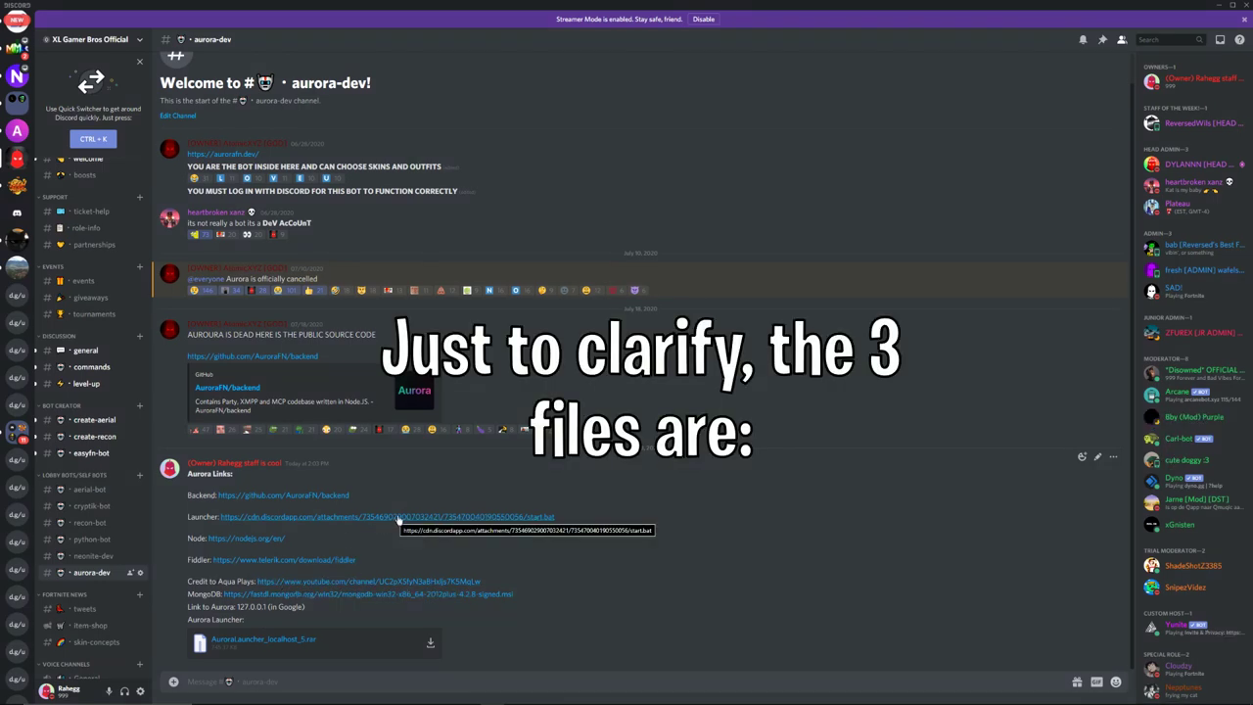
Download the launcher's start.bat, keep it, and place start (1).bat on the desktop.
{"action": "left_click", "coordinate": [400, 518]}
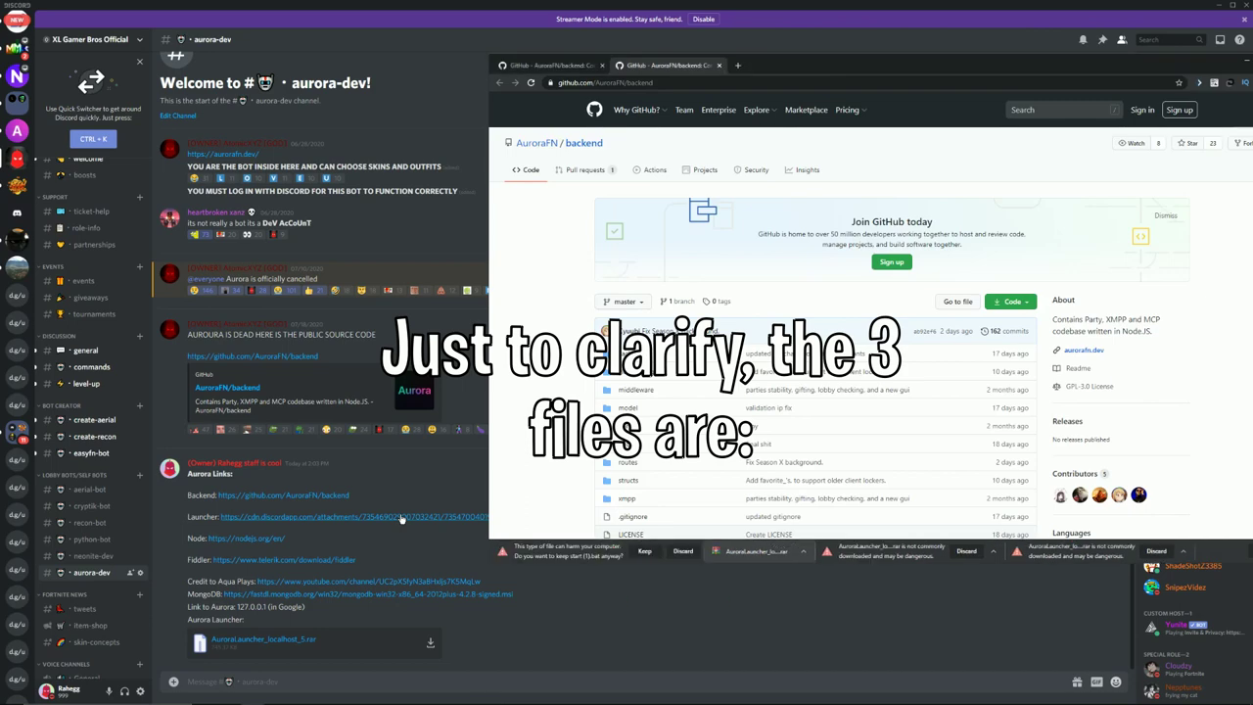
{"action": "left_click", "coordinate": [646, 552]}
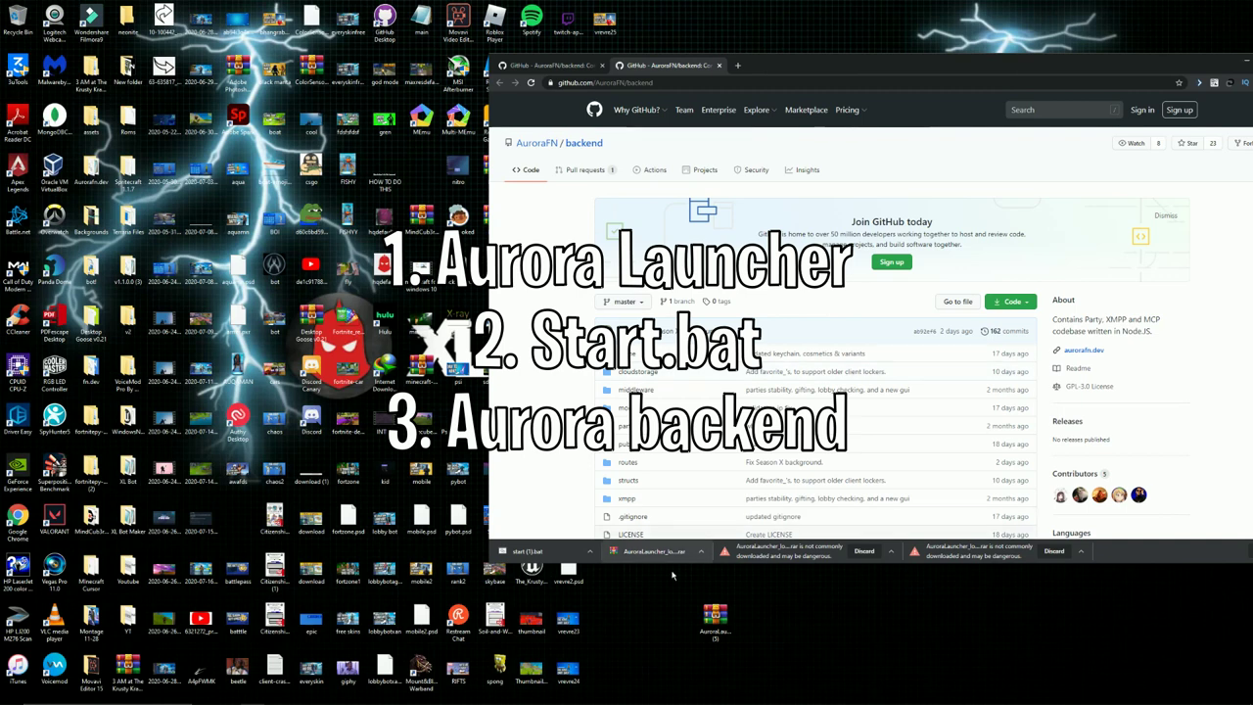
{"action": "left_click_drag", "start_coordinate": [526, 551], "coordinate": [751, 614]}
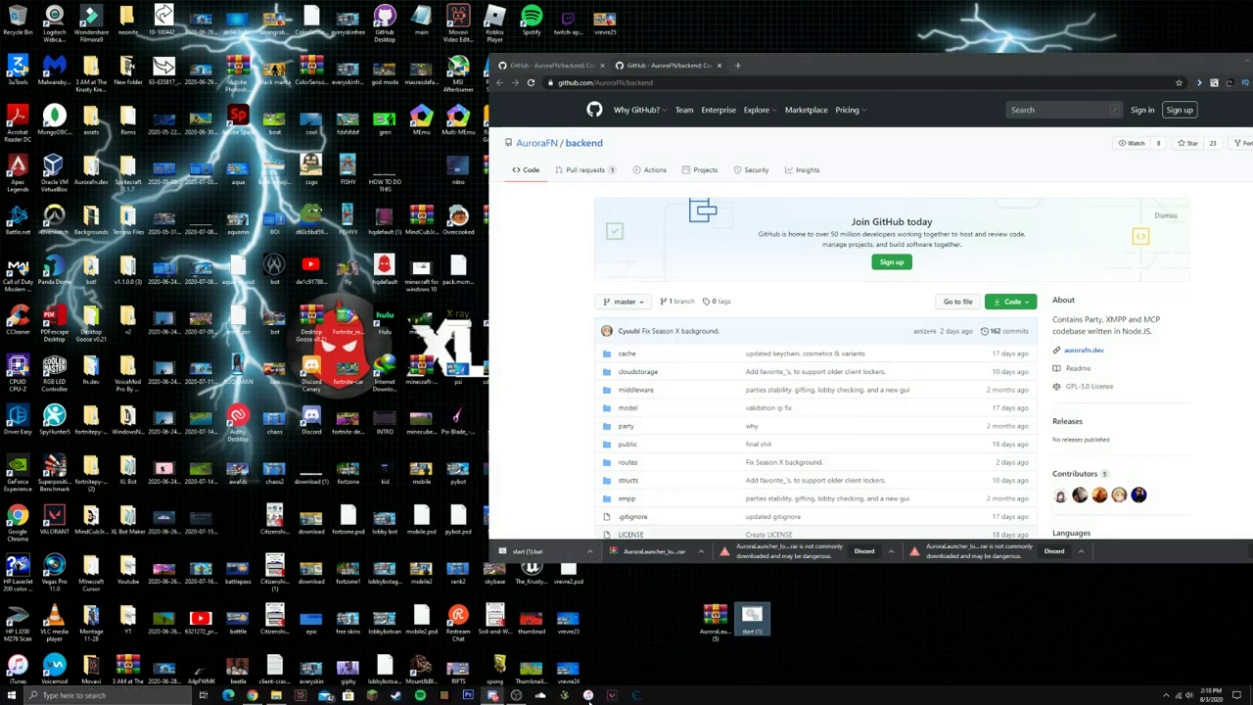
Download and keep AuroraLauncher_localhost_5.rar onto the desktop, then return to Discord.
{"action": "mouse_move", "coordinate": [492, 695]}
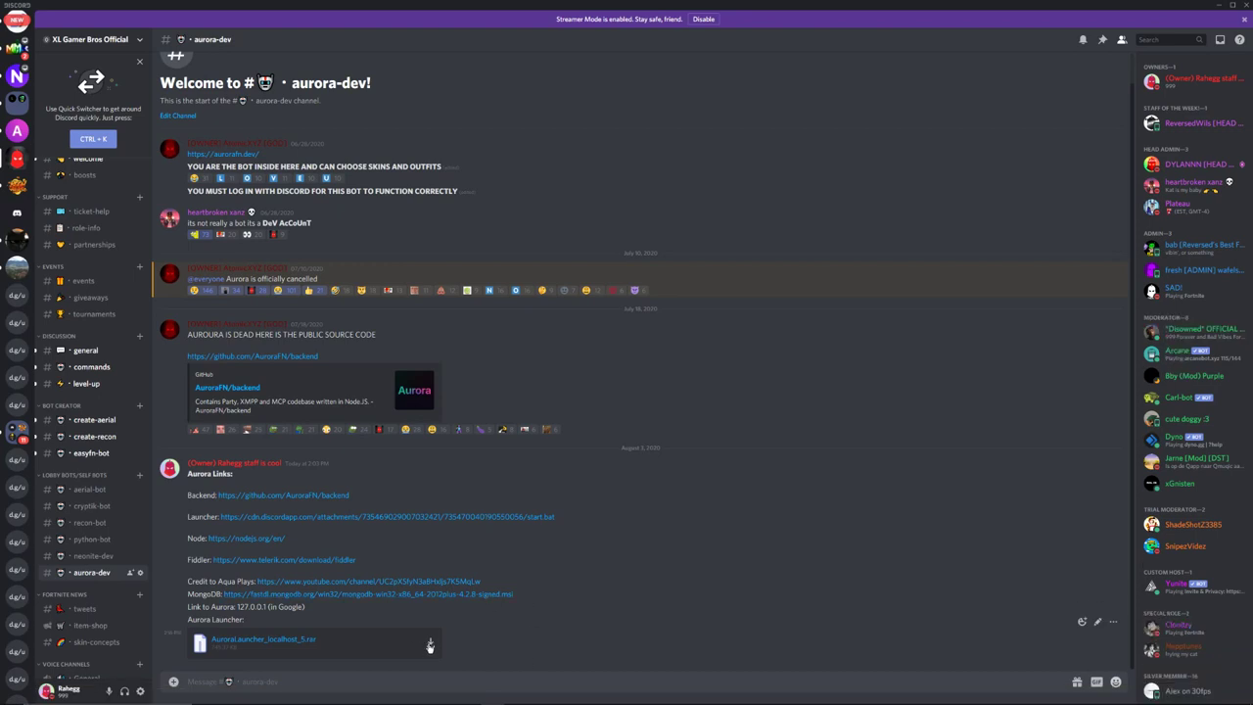
{"action": "left_click", "coordinate": [429, 646]}
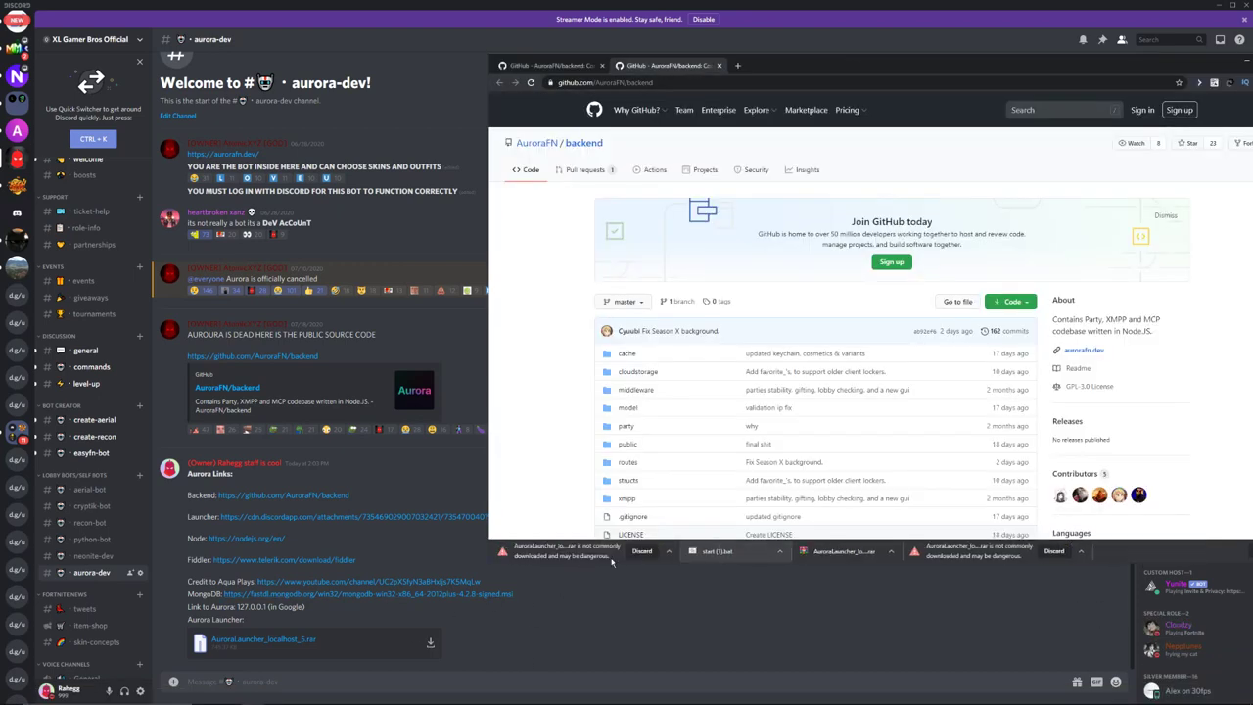
{"action": "left_click", "coordinate": [669, 554]}
{"action": "left_click", "coordinate": [689, 570]}
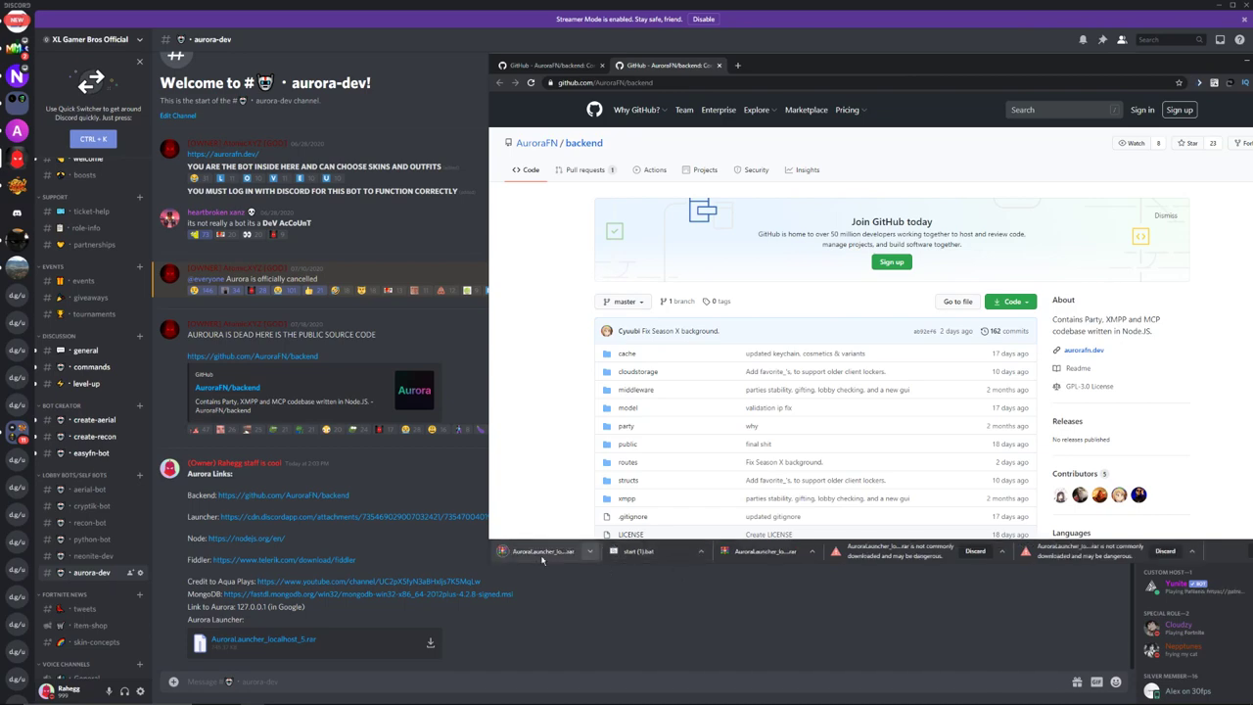
{"action": "left_click", "coordinate": [1218, 5]}
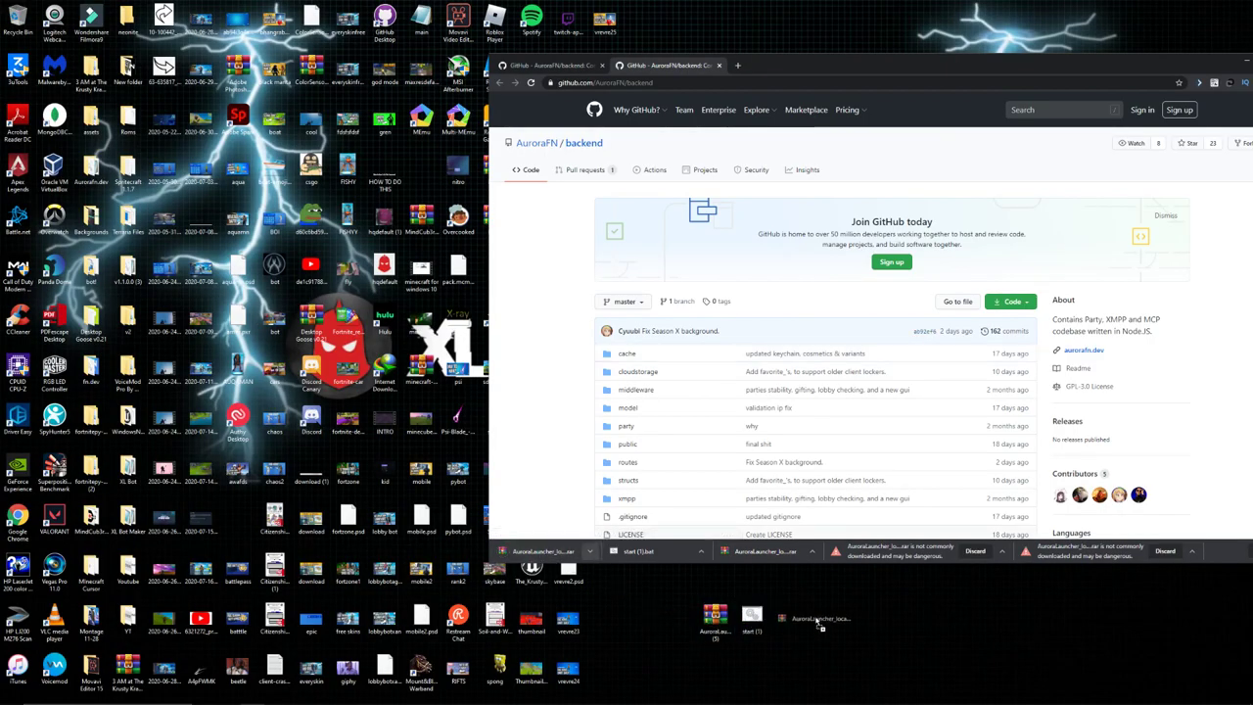
{"action": "left_click", "coordinate": [752, 617]}
{"action": "key", "text": "alt+Tab"}
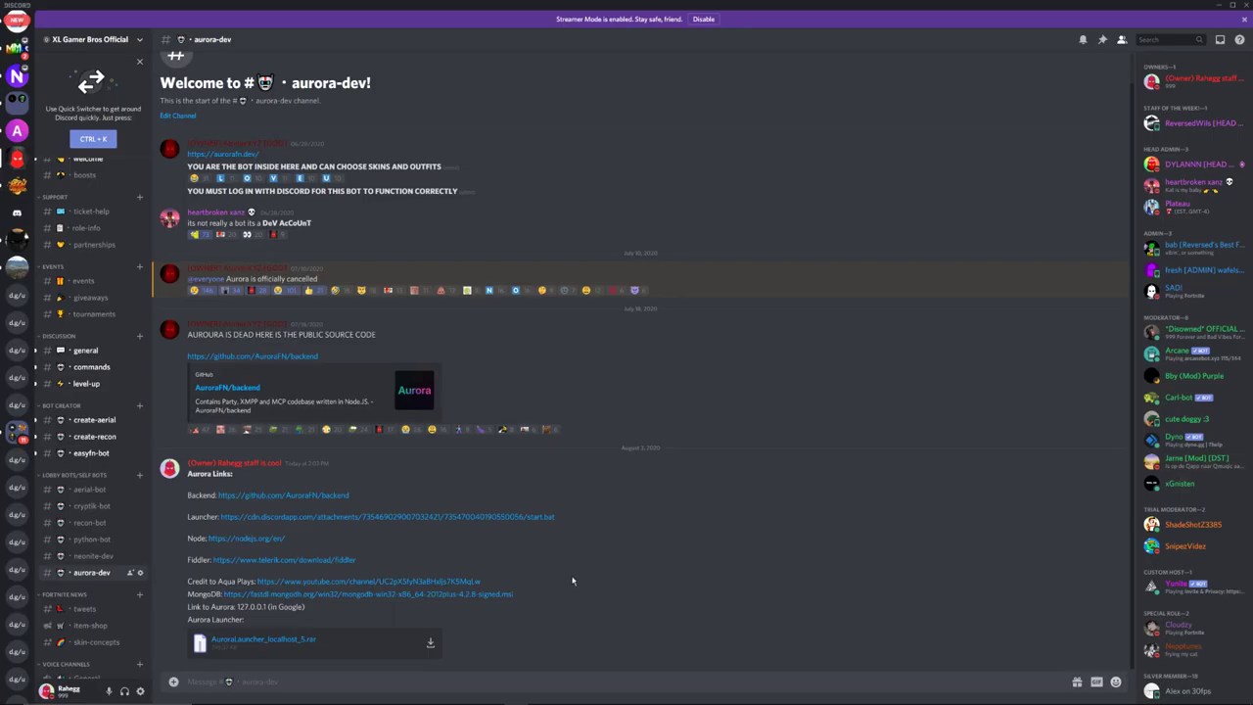
Download the AuroraFN/backend GitHub repository as a ZIP.
{"action": "left_click", "coordinate": [333, 498]}
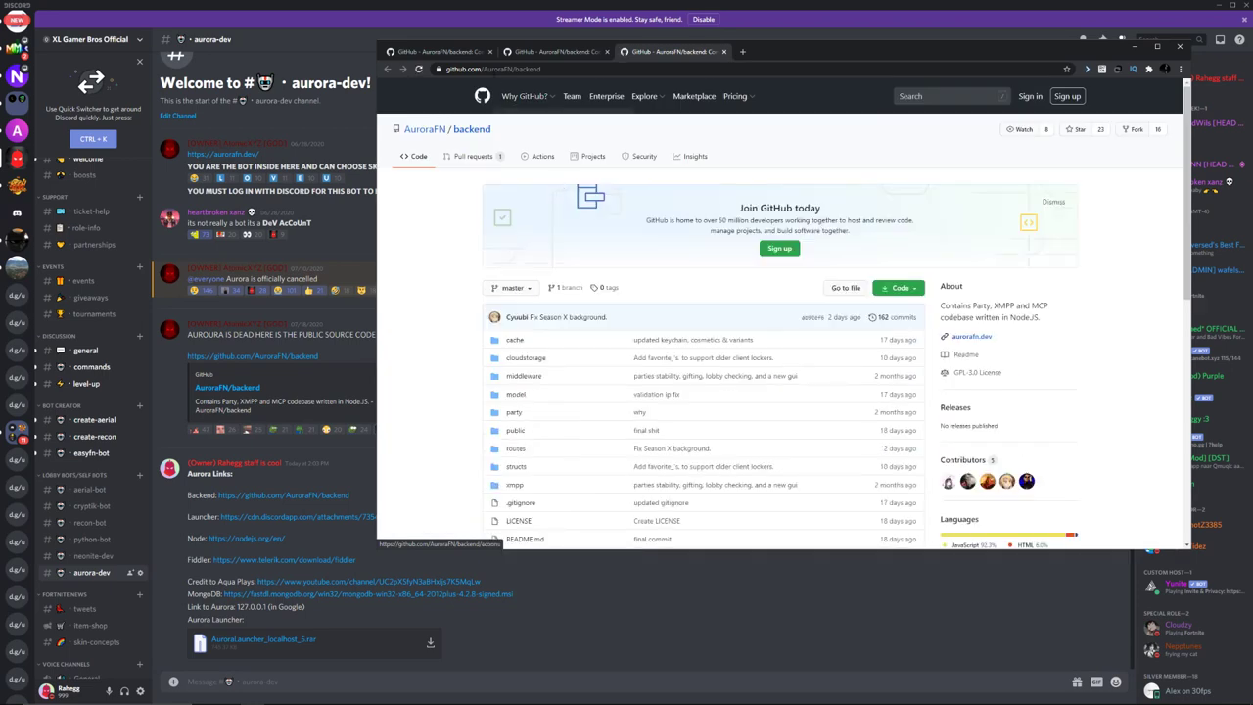
{"action": "left_click", "coordinate": [490, 52]}
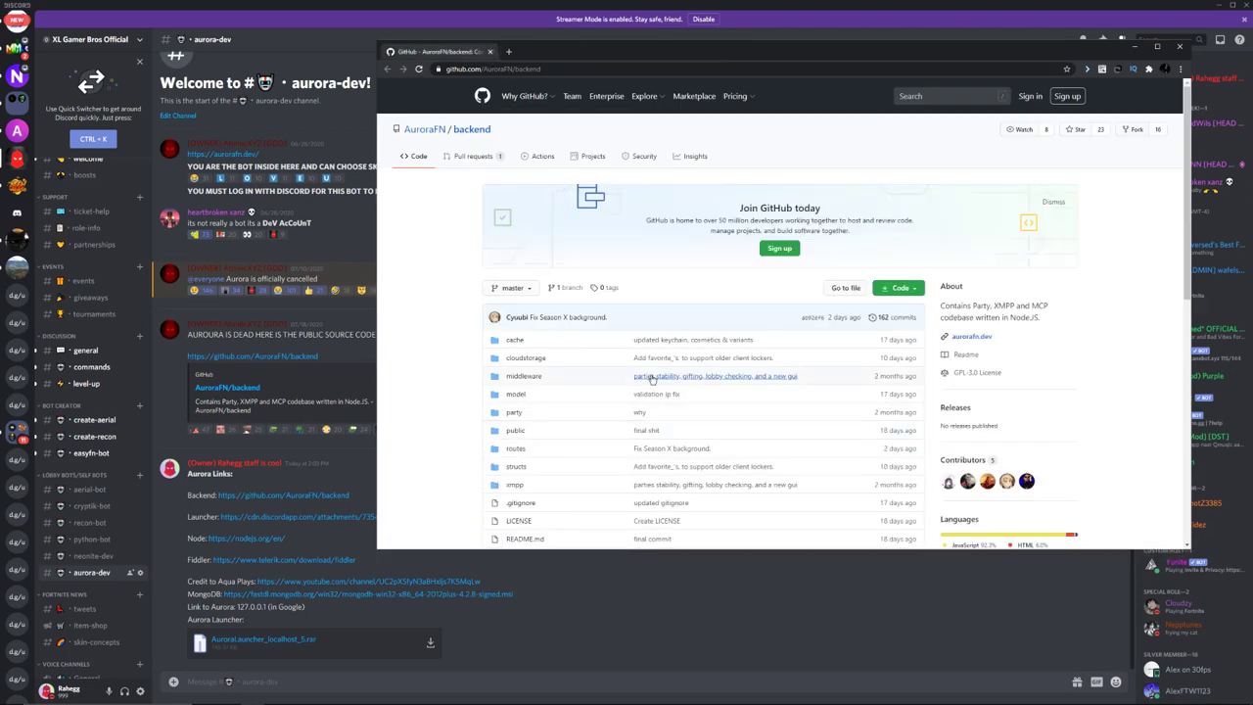
{"action": "scroll", "coordinate": [632, 441], "scroll_direction": "down", "scroll_amount": 3}
{"action": "scroll", "coordinate": [619, 395], "scroll_direction": "up", "scroll_amount": 3}
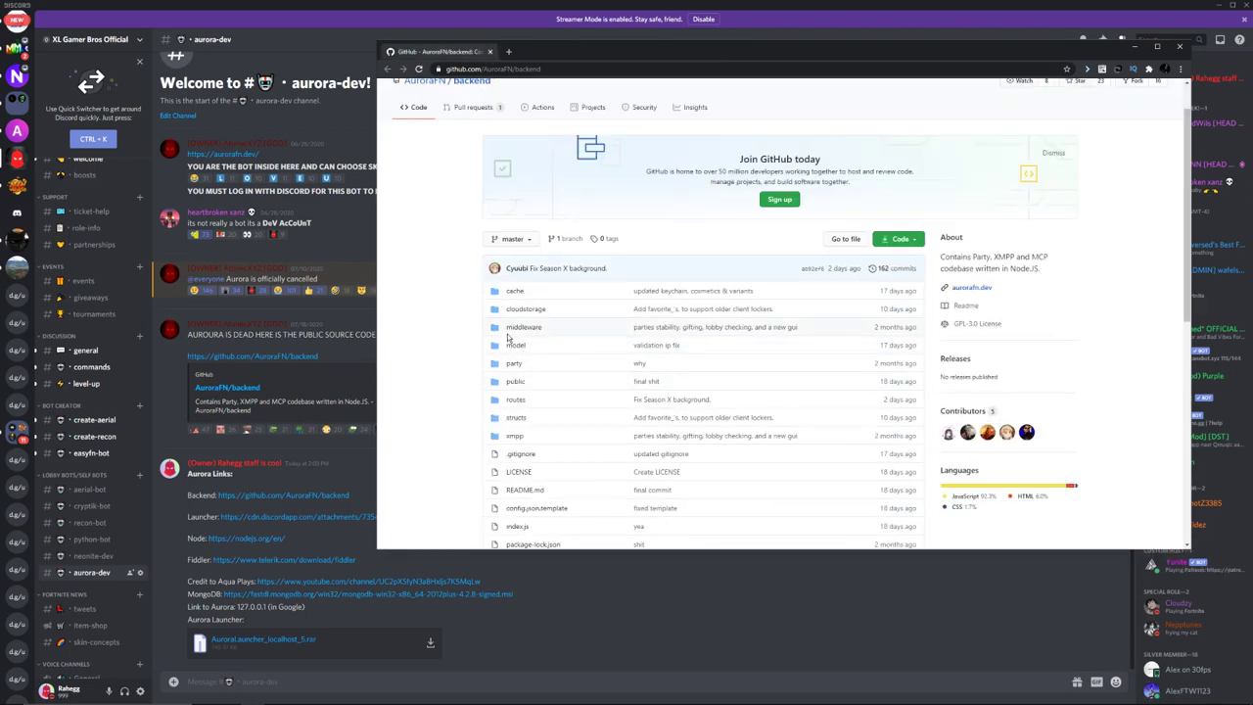
{"action": "left_click", "coordinate": [903, 241]}
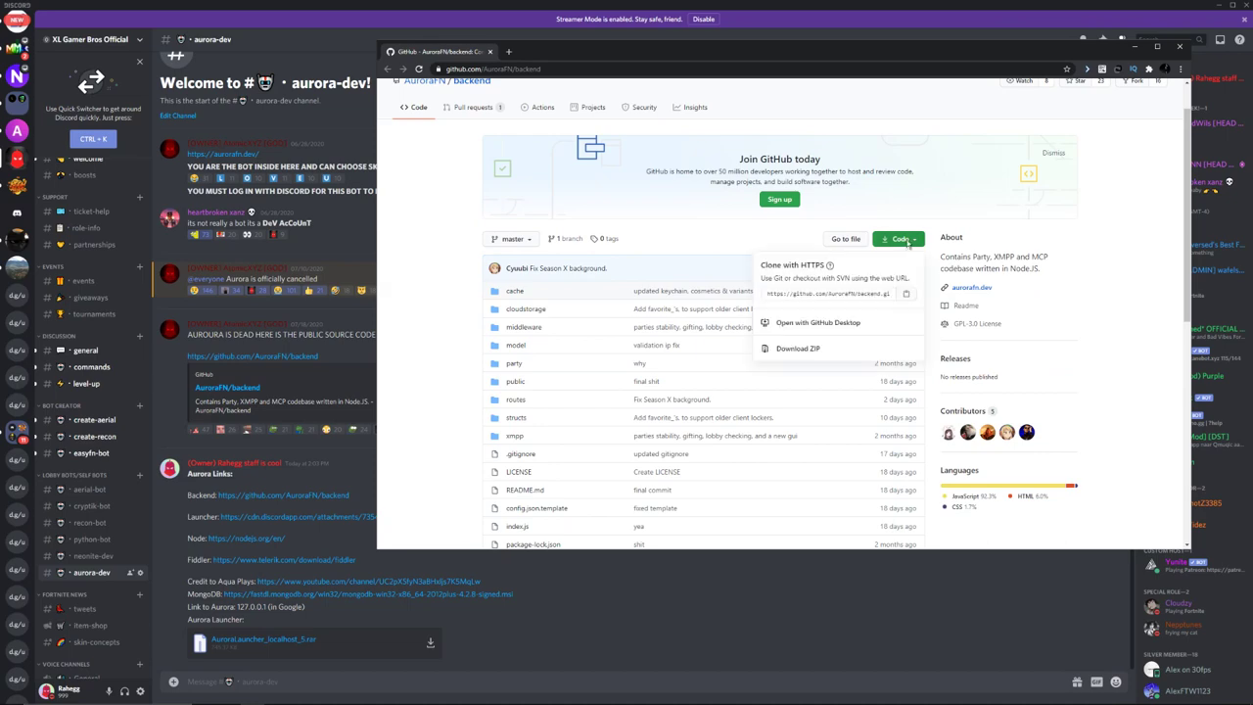
{"action": "left_click", "coordinate": [837, 346]}
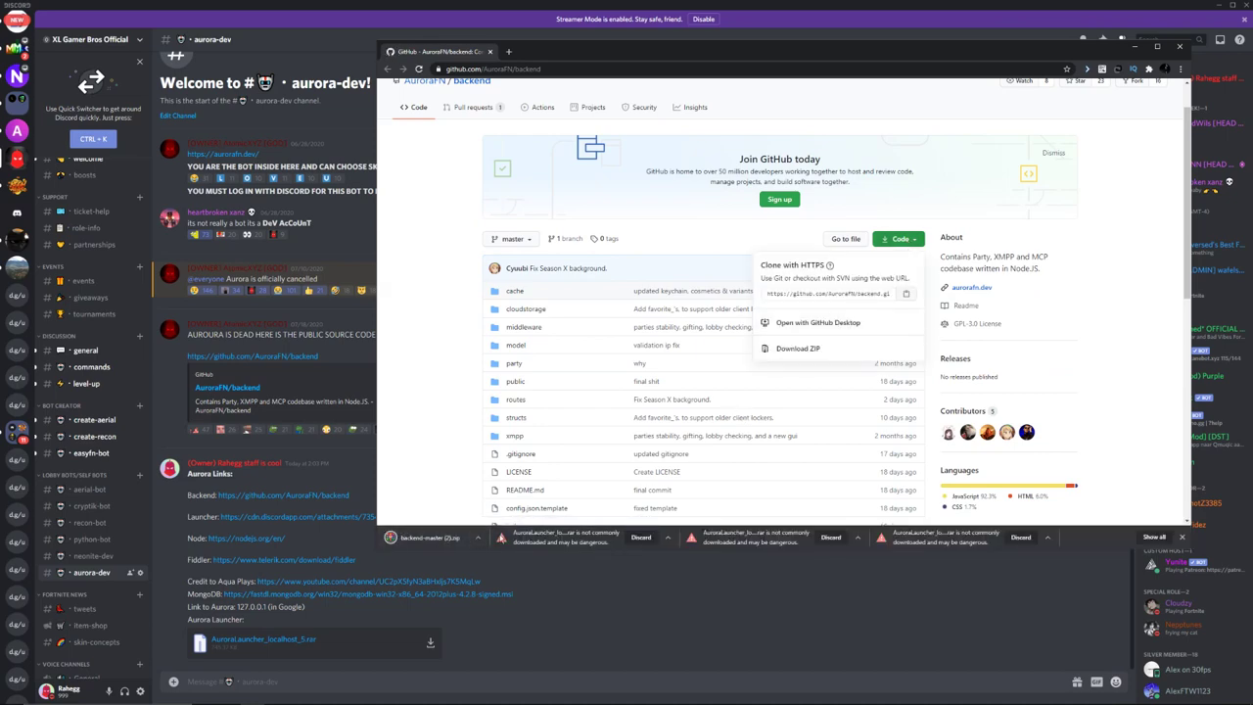
Place backend-master (2).zip on the desktop and minimise the browser.
{"action": "left_click", "coordinate": [1214, 5]}
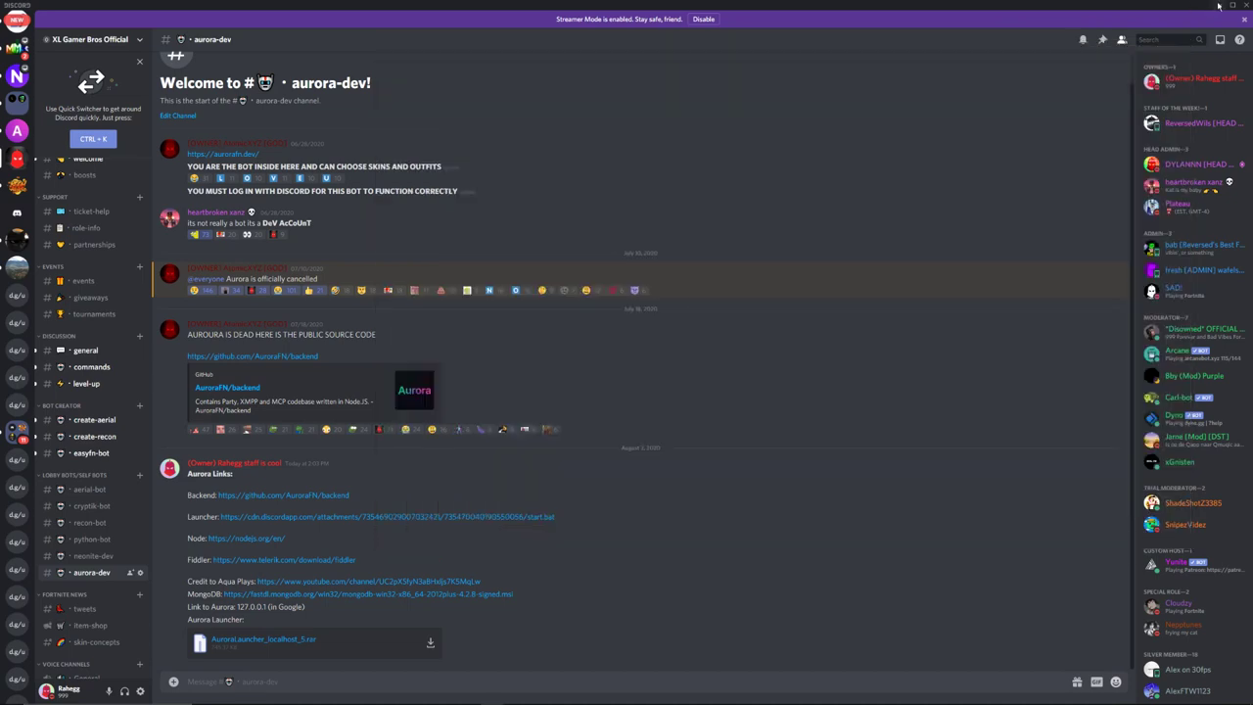
{"action": "left_click_drag", "start_coordinate": [445, 538], "coordinate": [823, 604]}
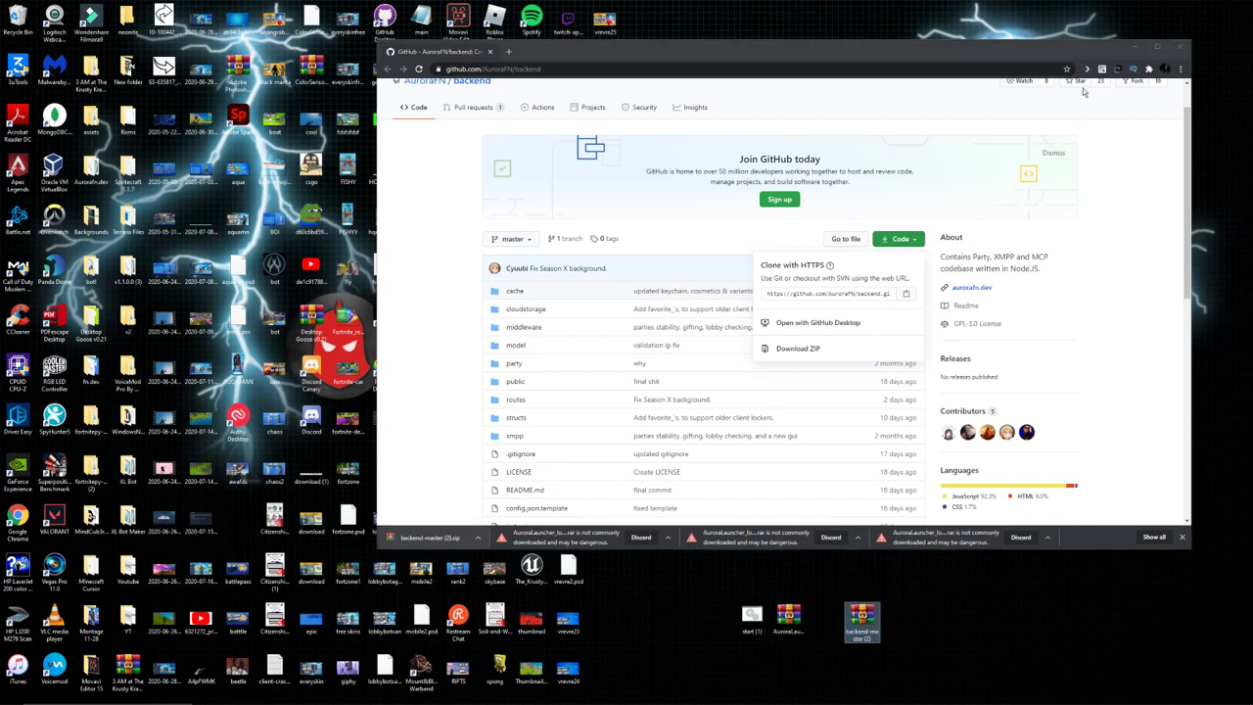
{"action": "left_click", "coordinate": [1133, 46]}
{"action": "left_click", "coordinate": [497, 697]}
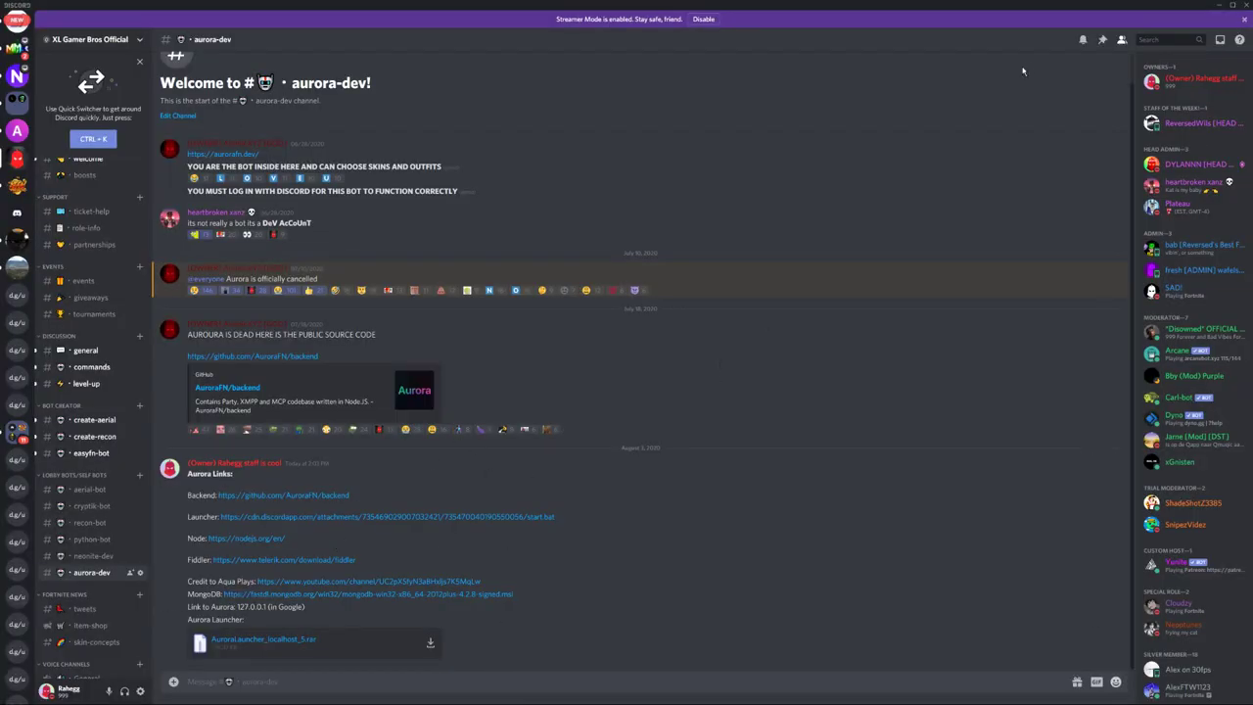
Extract the AuroraLauncher archive on the desktop and delete the archive file.
{"action": "left_click", "coordinate": [1219, 5]}
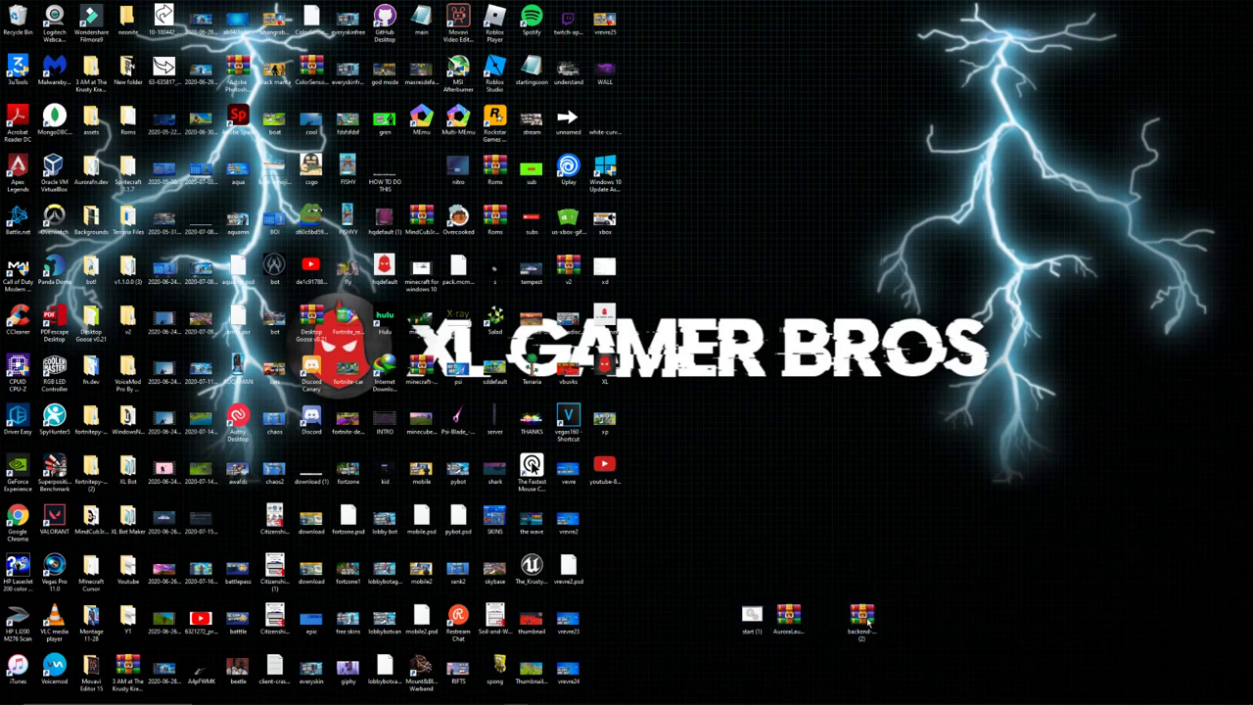
{"action": "right_click", "coordinate": [786, 618]}
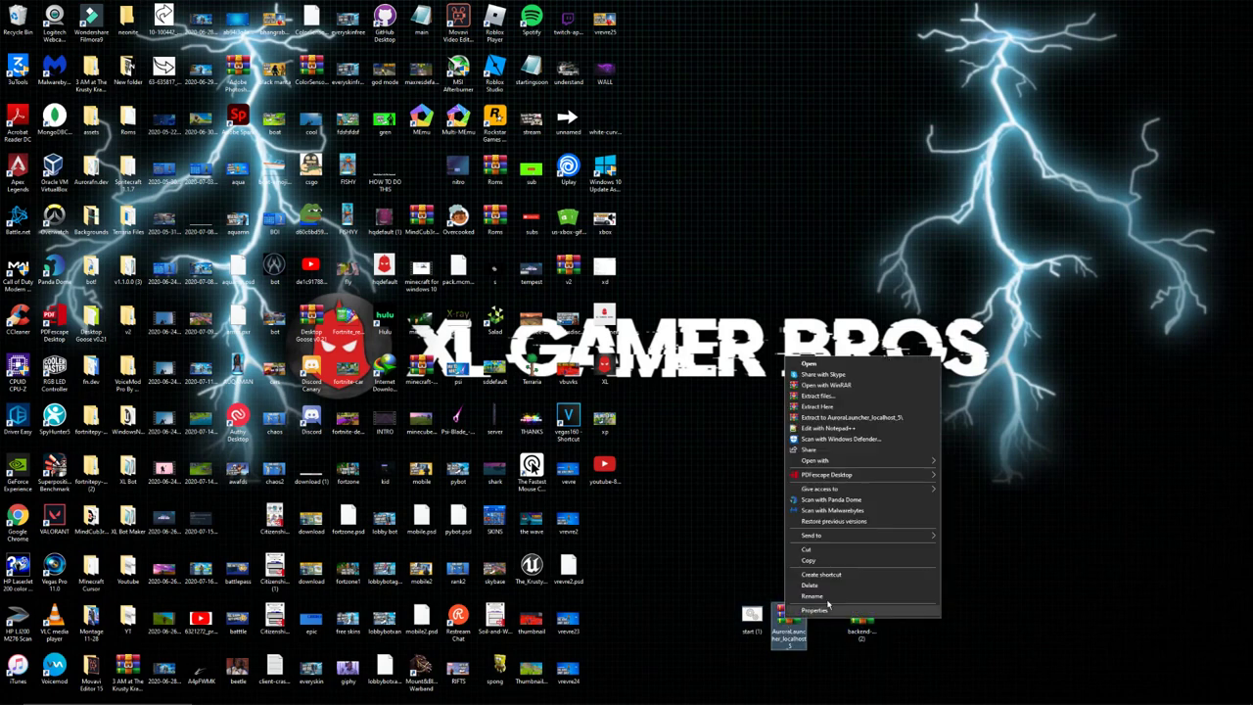
{"action": "left_click", "coordinate": [850, 408]}
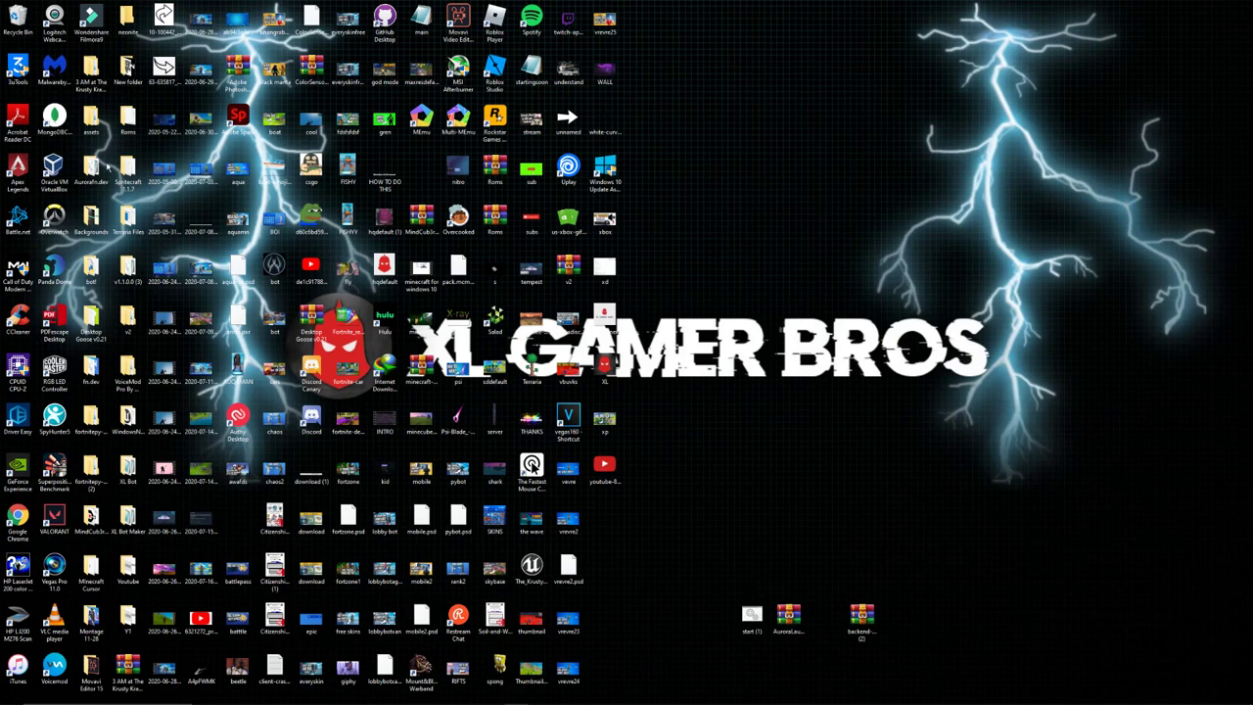
{"action": "left_click_drag", "start_coordinate": [605, 516], "coordinate": [717, 615]}
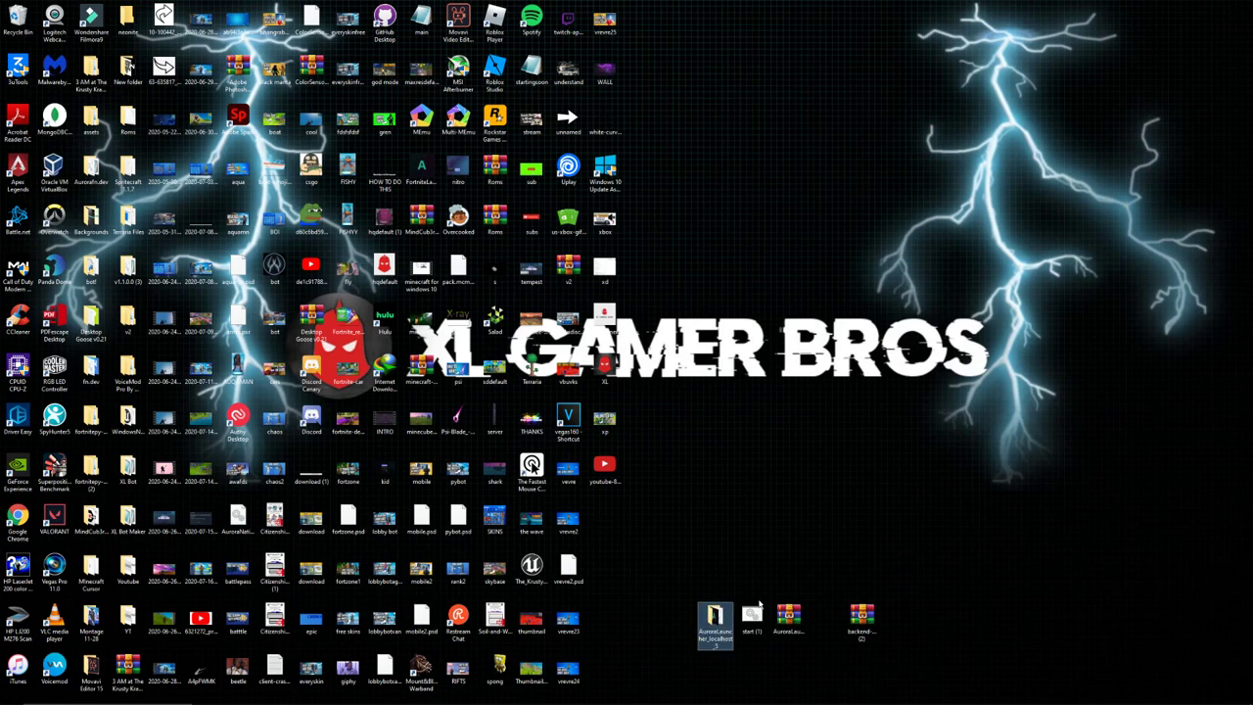
{"action": "right_click", "coordinate": [801, 615]}
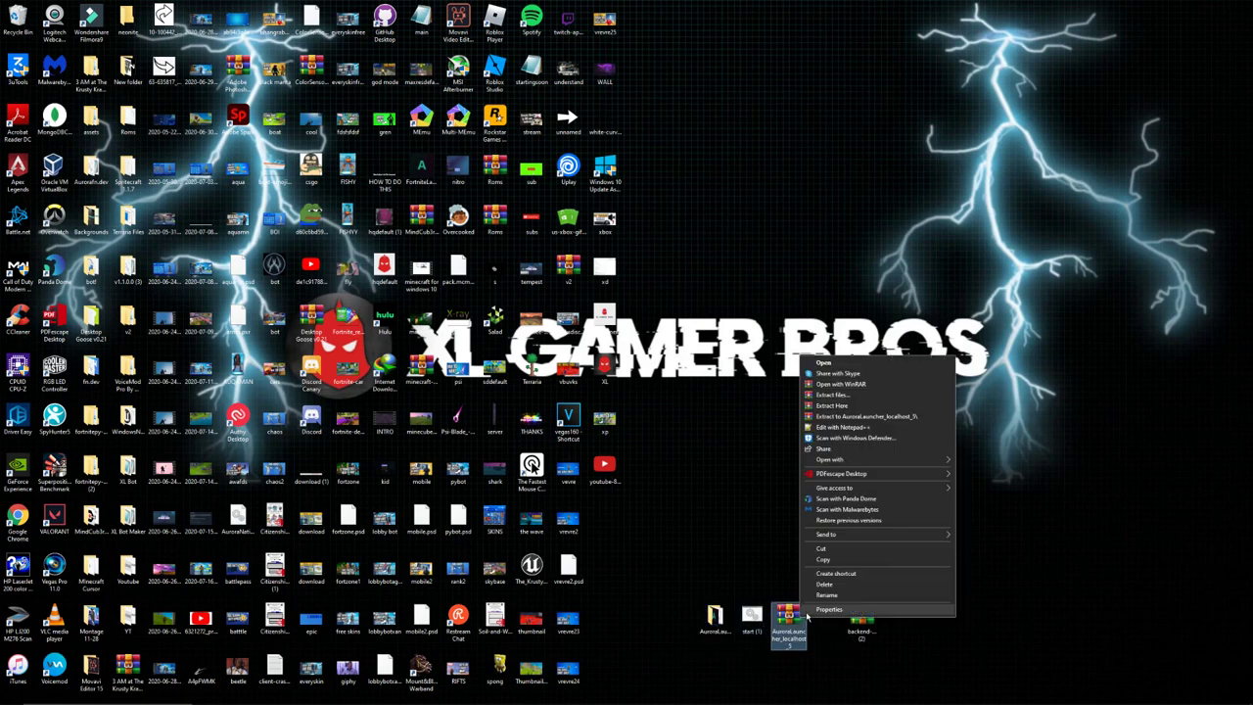
{"action": "left_click", "coordinate": [850, 586]}
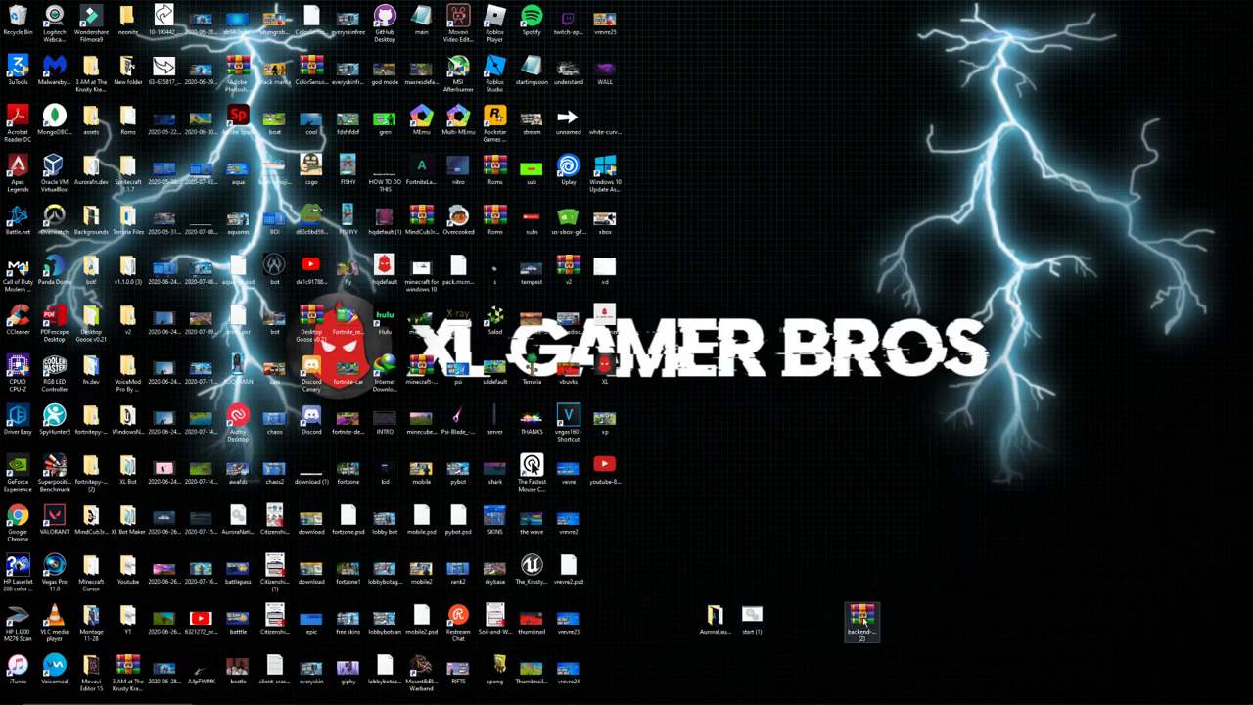
Extract backend-master (2).zip to a backend-master folder, delete the zip, and open AuroraLauncher_localhost_5.
{"action": "left_click_drag", "start_coordinate": [862, 619], "coordinate": [791, 623]}
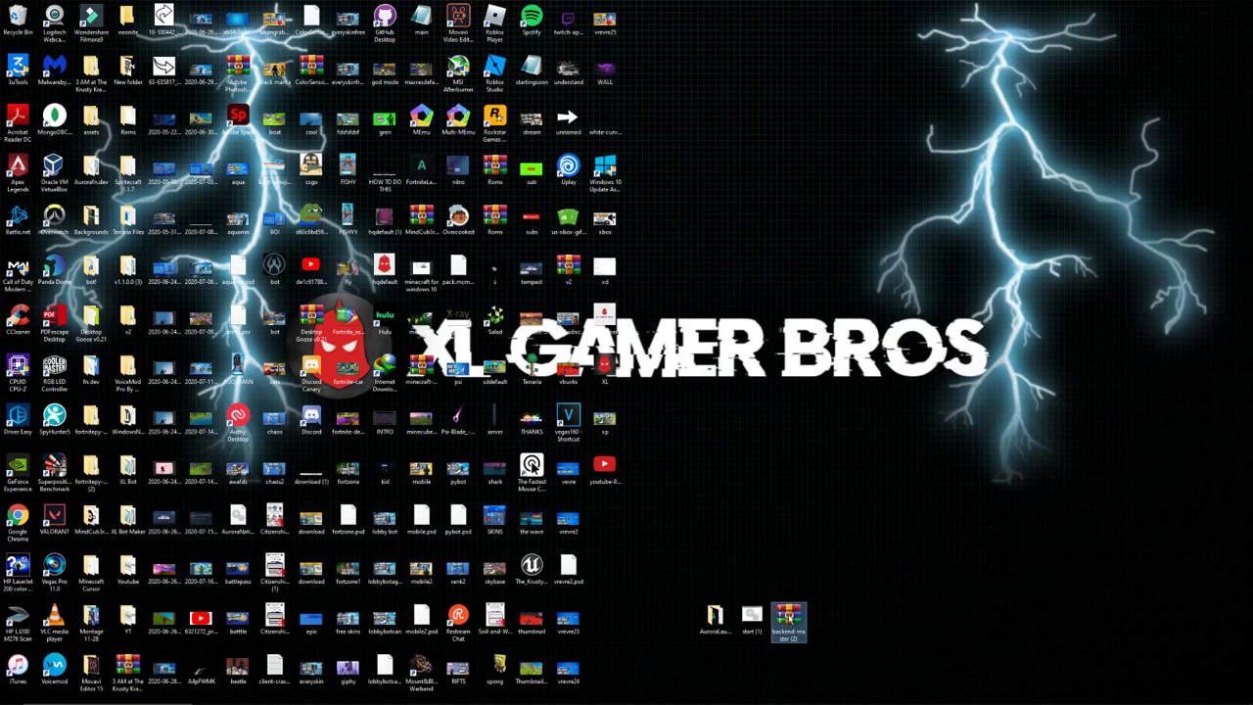
{"action": "right_click", "coordinate": [789, 618]}
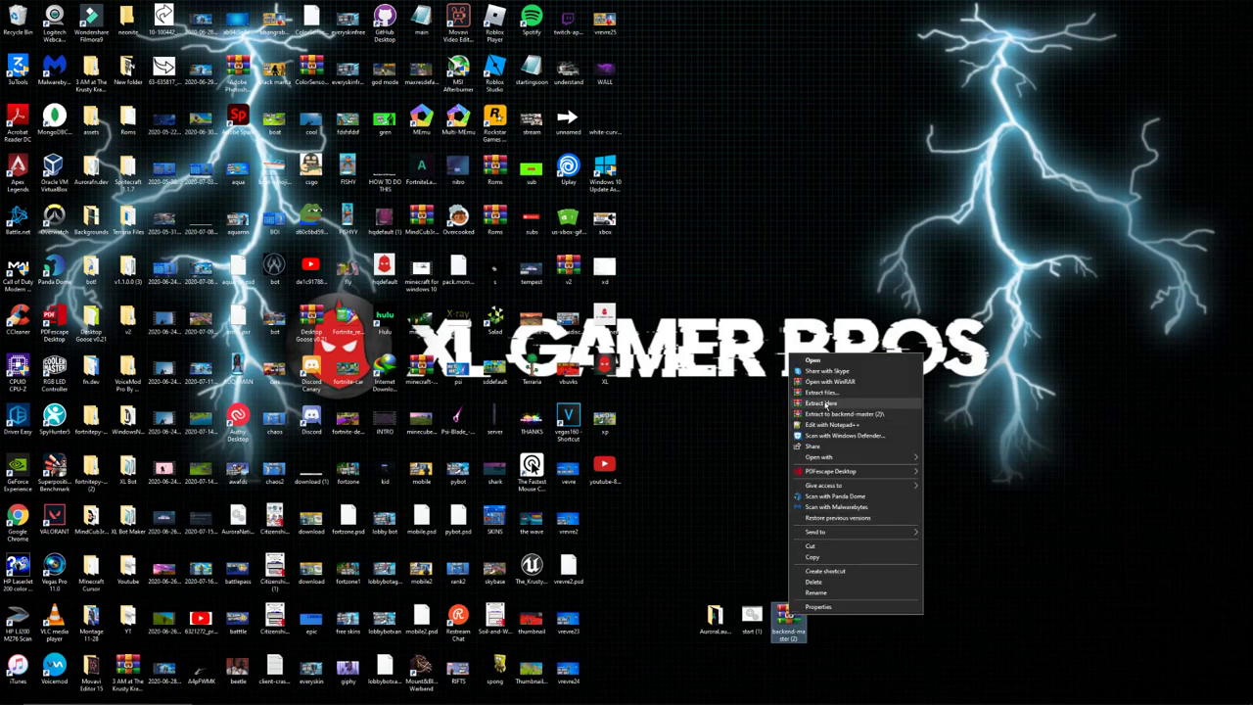
{"action": "left_click", "coordinate": [828, 403]}
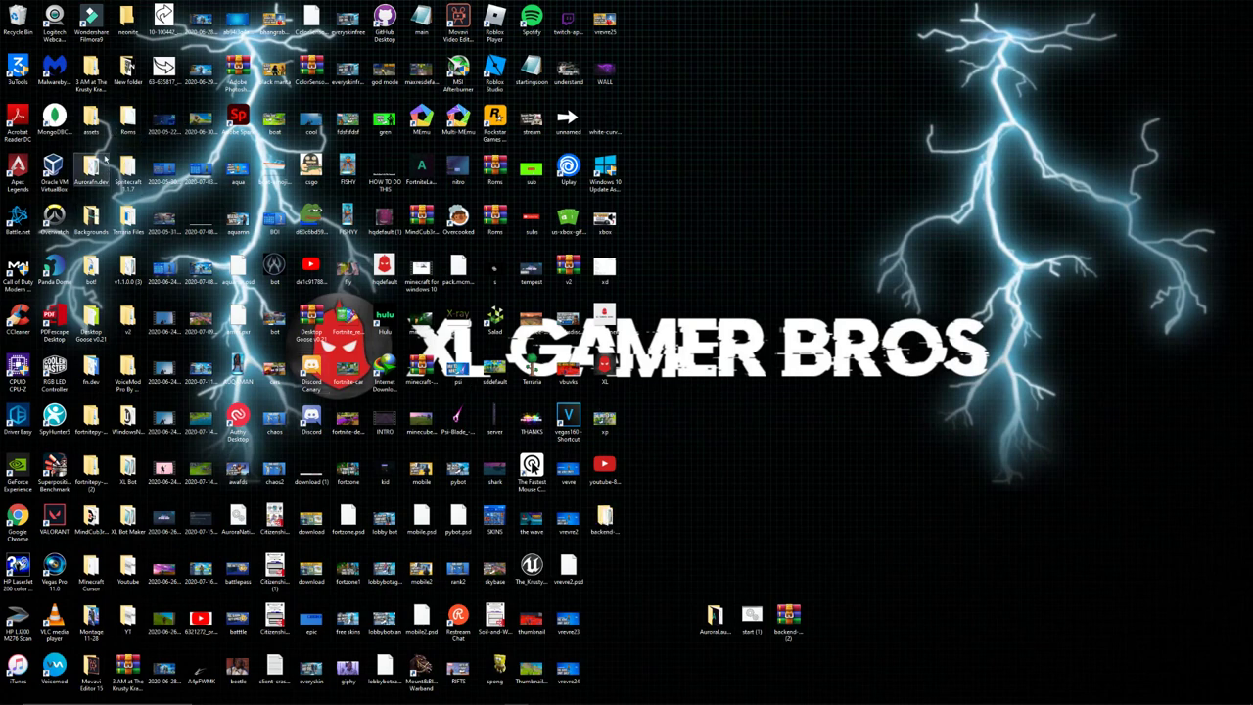
{"action": "right_click", "coordinate": [788, 607]}
{"action": "key", "text": "Escape"}
{"action": "left_click_drag", "start_coordinate": [612, 516], "coordinate": [794, 625]}
{"action": "right_click", "coordinate": [794, 624]}
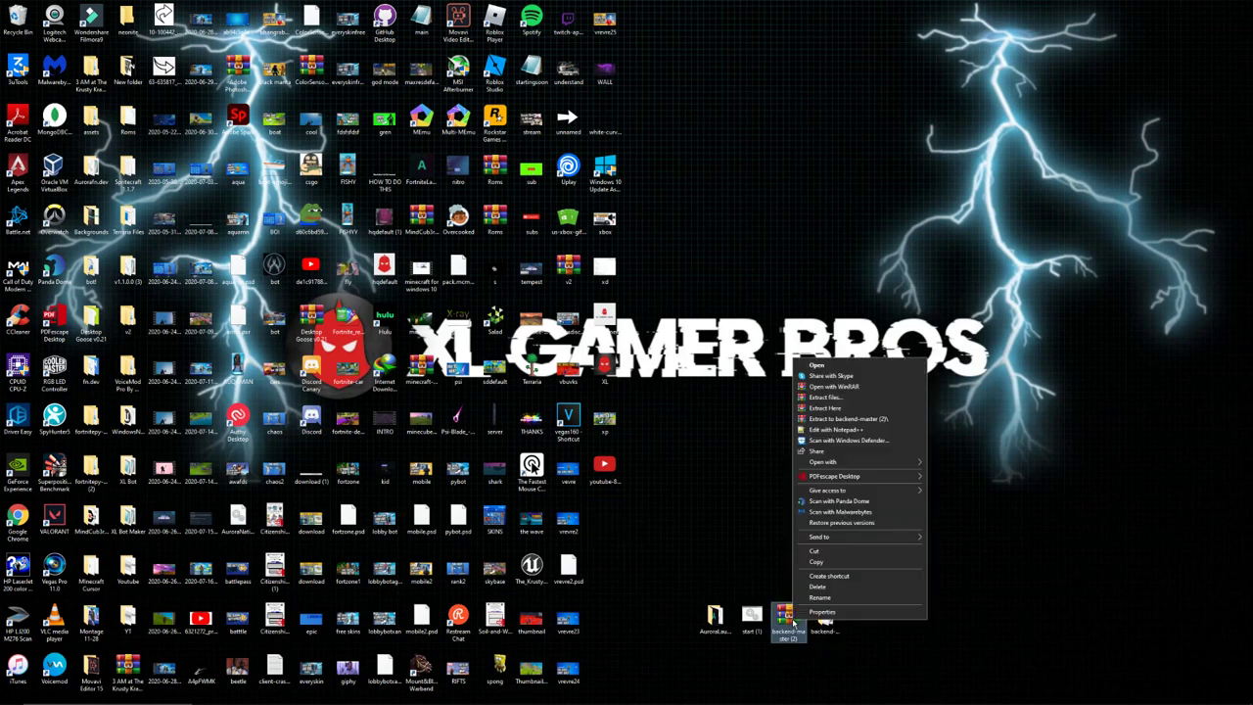
{"action": "left_click", "coordinate": [813, 591]}
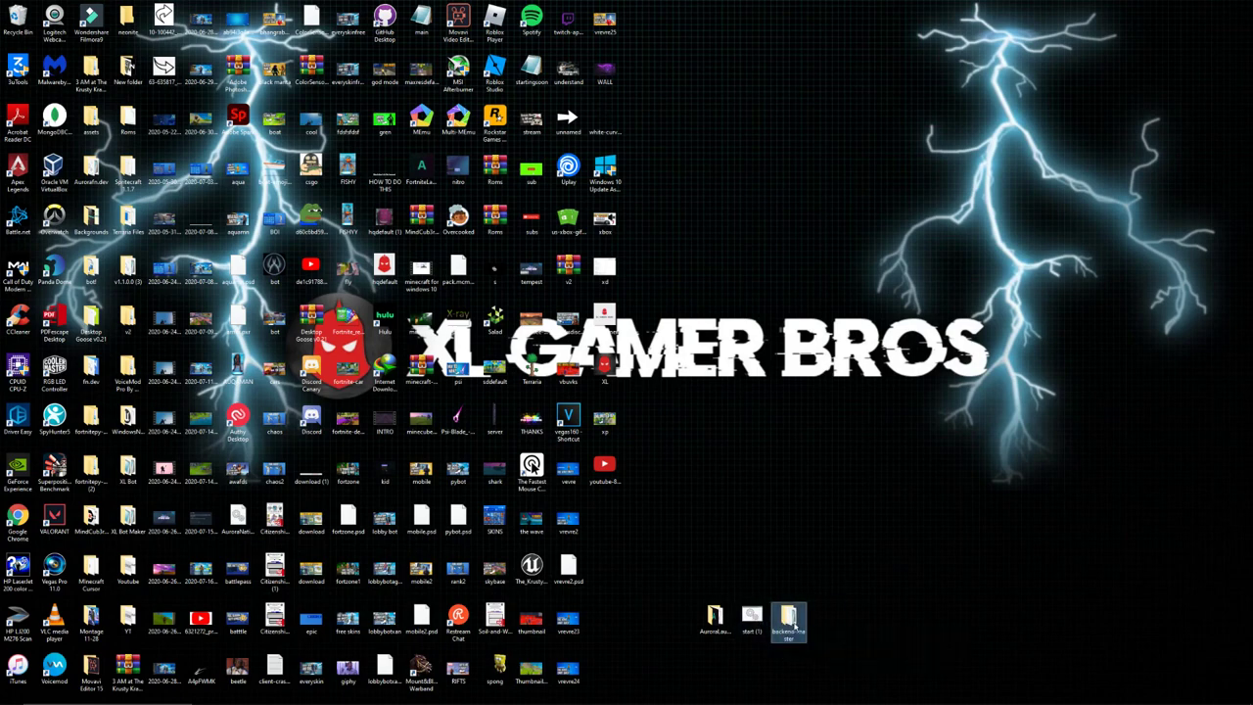
{"action": "left_click", "coordinate": [722, 614]}
{"action": "double_click", "coordinate": [719, 617]}
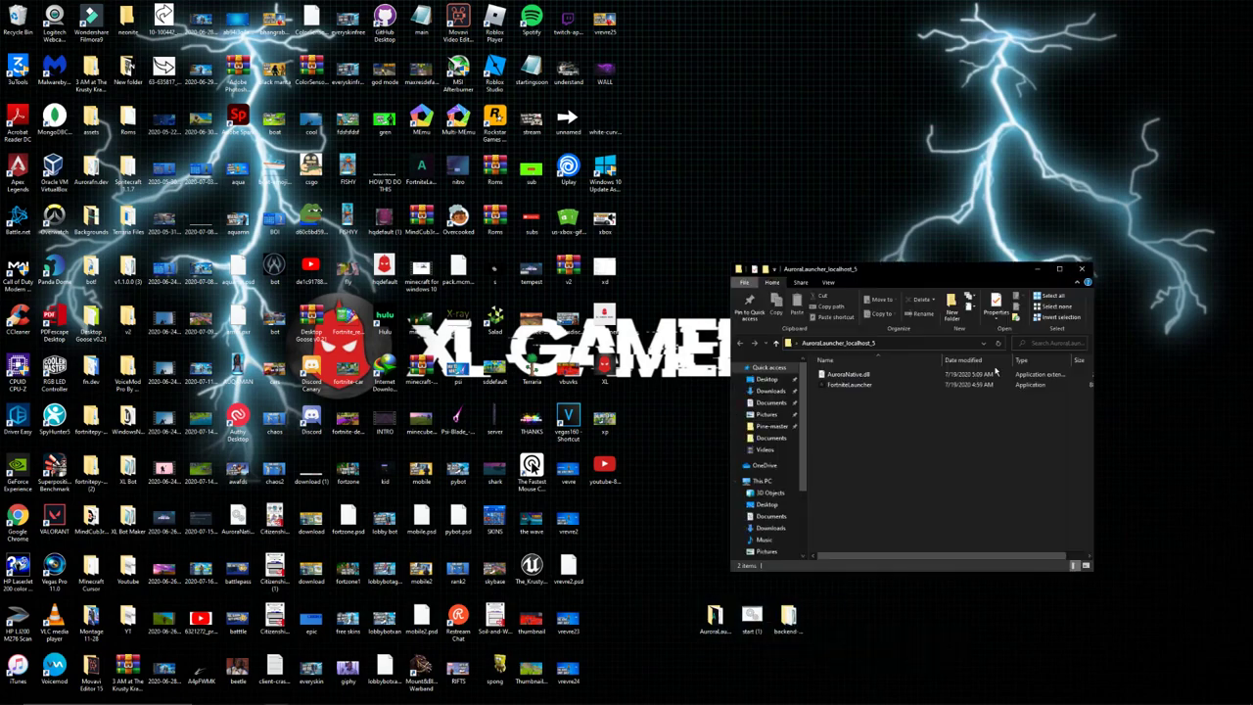
Move start (1).bat into the backend-master folder and maximize its Explorer window.
{"action": "left_click", "coordinate": [1082, 269]}
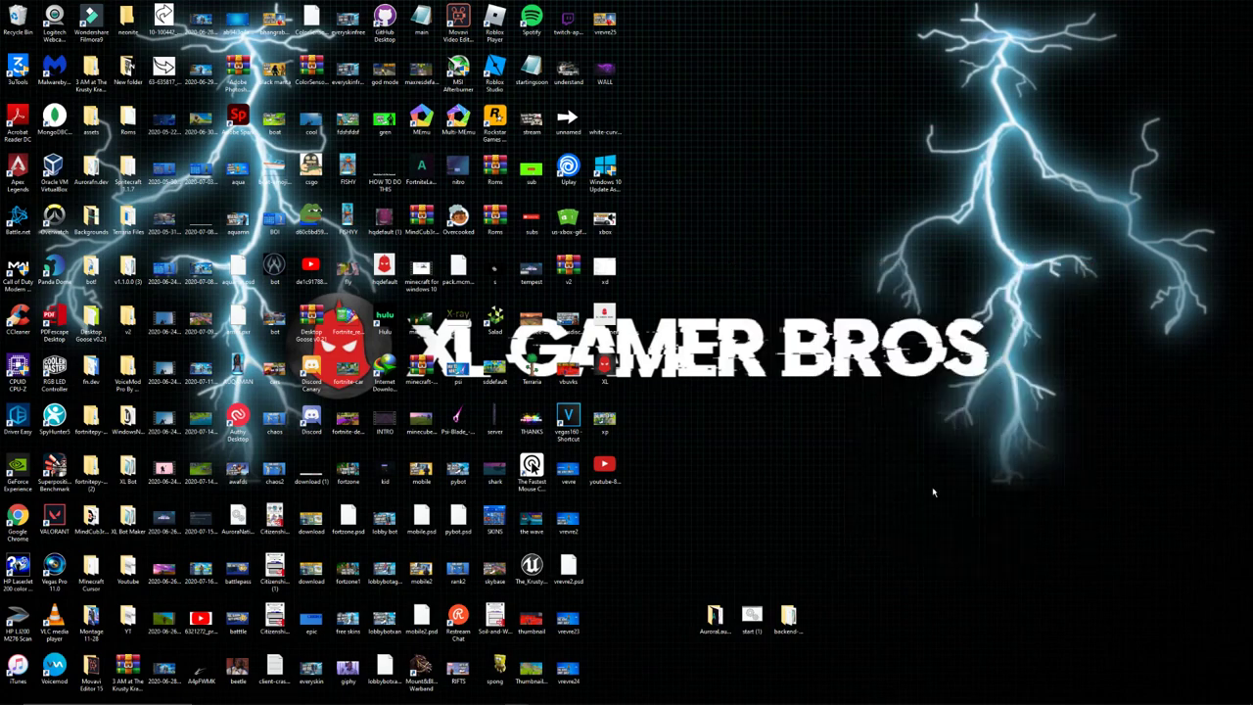
{"action": "double_click", "coordinate": [789, 619]}
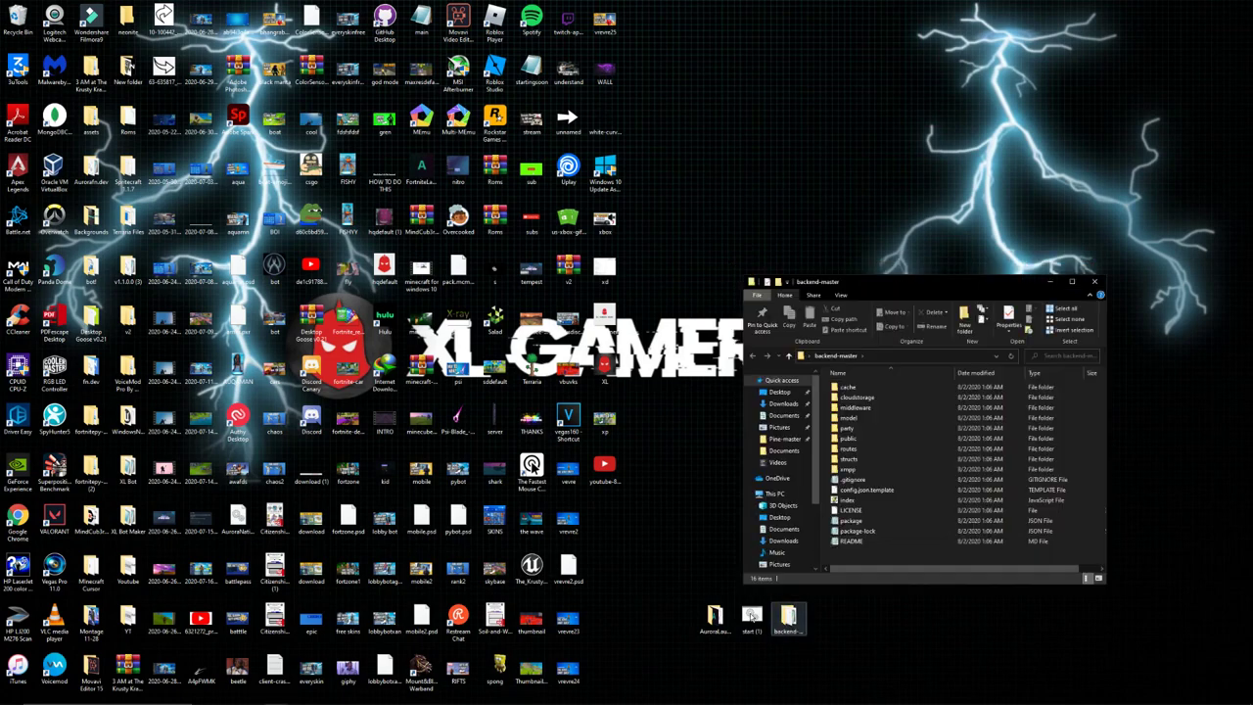
{"action": "left_click_drag", "start_coordinate": [750, 619], "coordinate": [880, 557]}
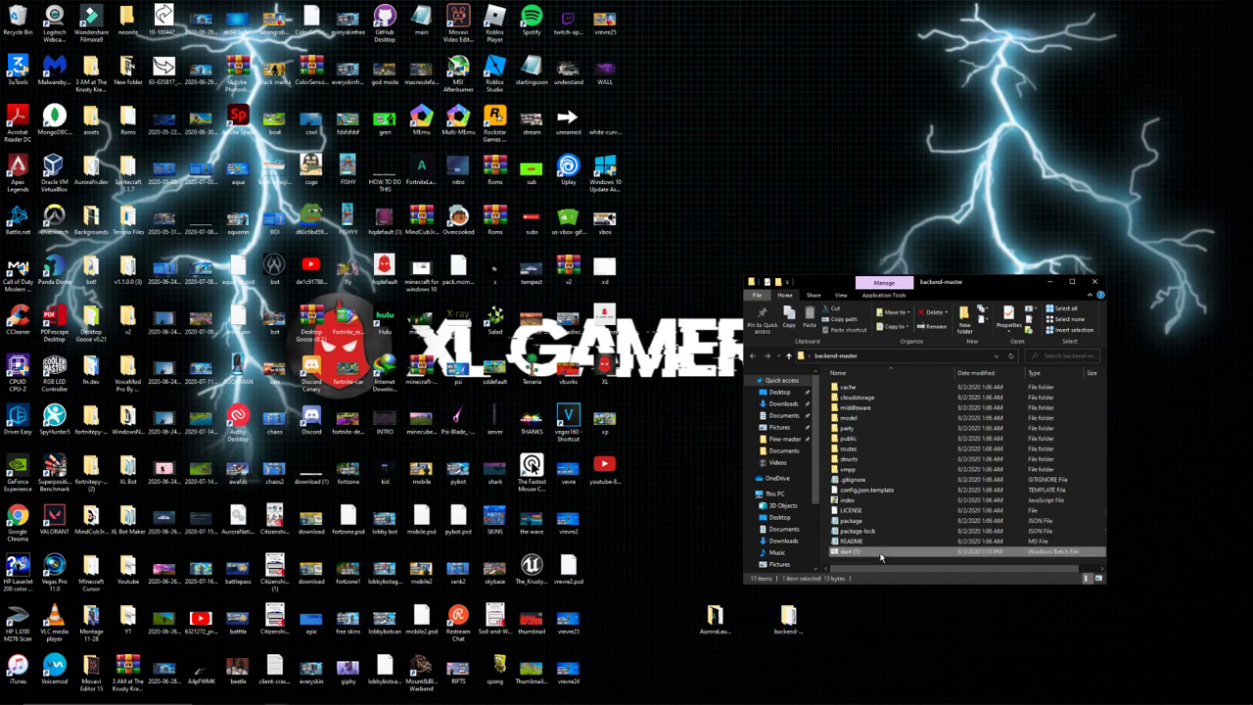
{"action": "left_click", "coordinate": [898, 560]}
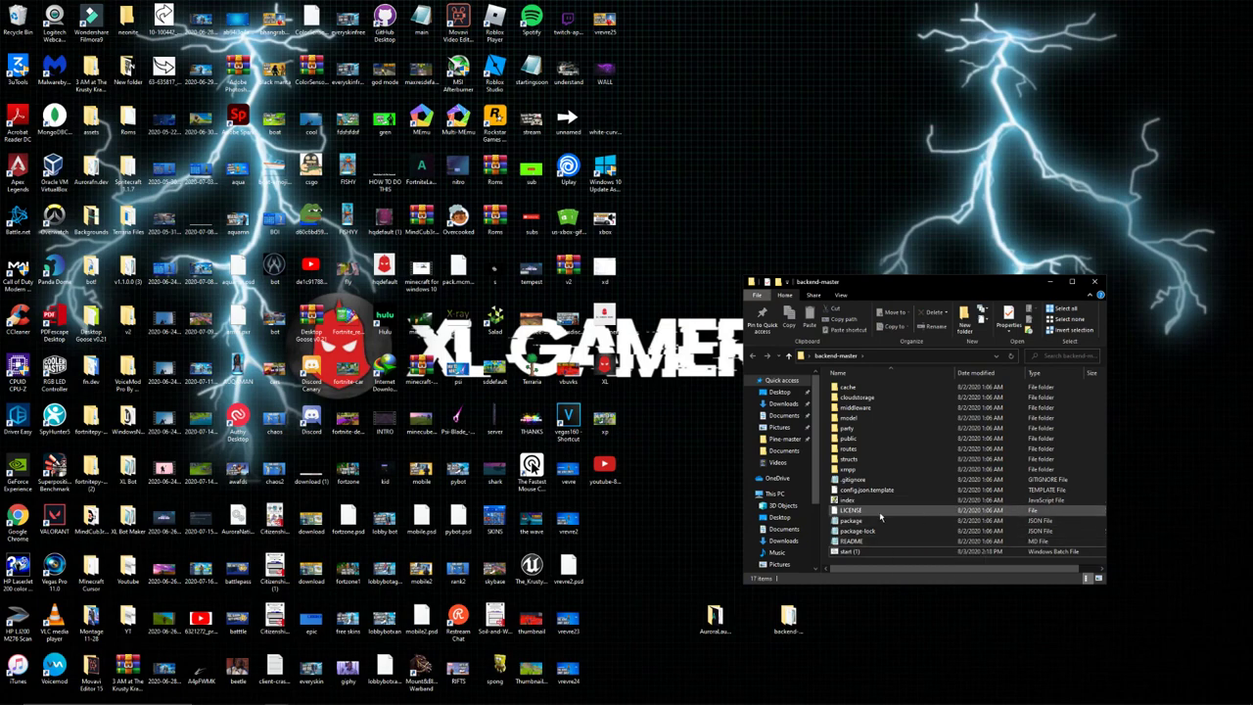
{"action": "left_click_drag", "start_coordinate": [916, 282], "coordinate": [896, 244]}
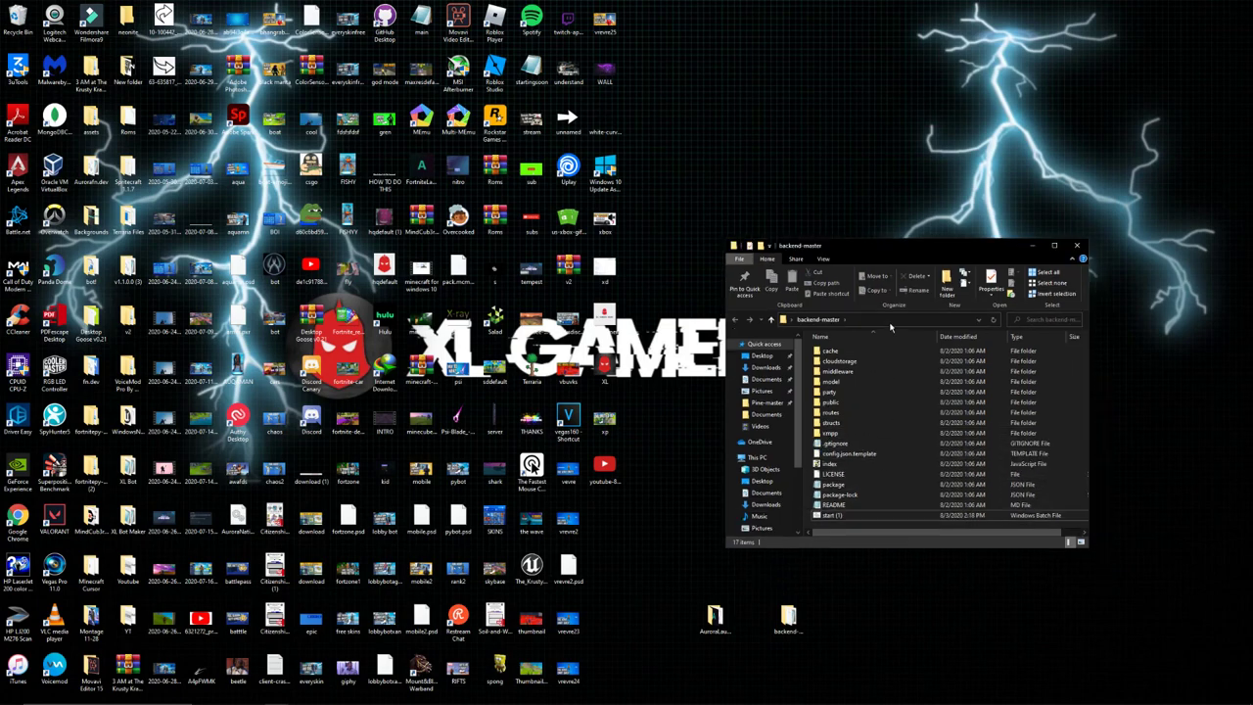
{"action": "left_click", "coordinate": [1054, 246]}
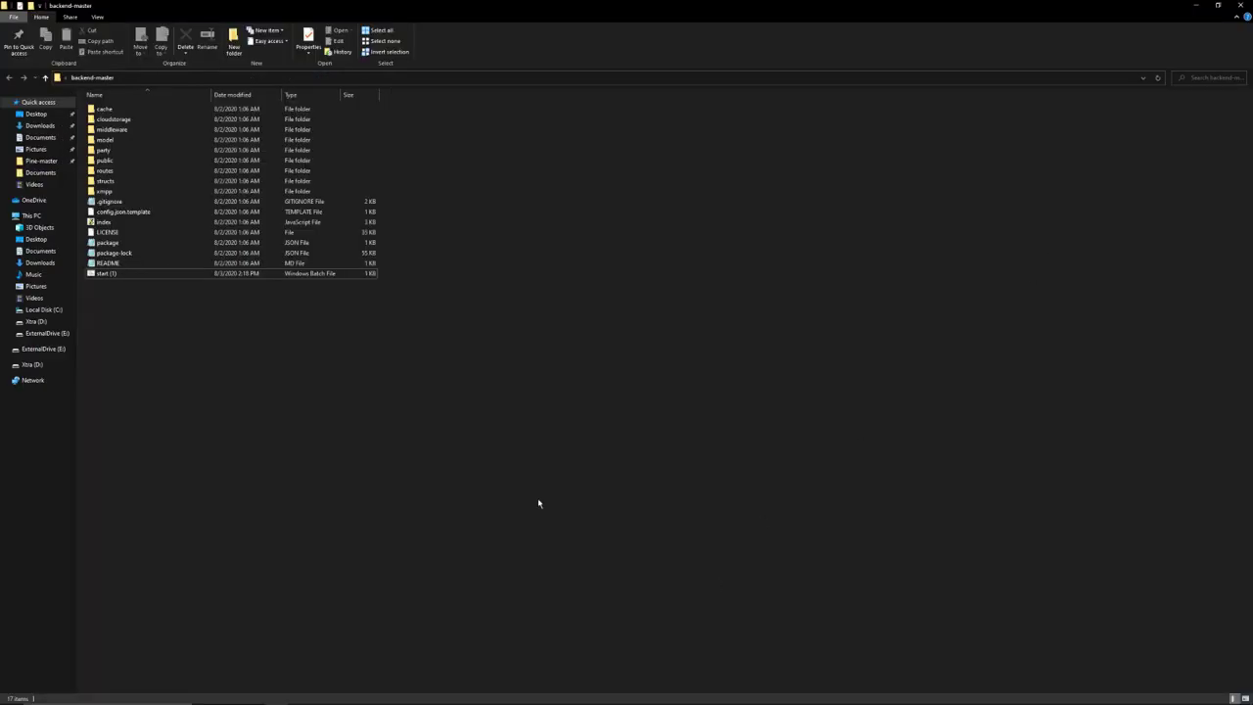
Rename config.json.template to config.json by dropping the .template ending, then open it.
{"action": "right_click", "coordinate": [176, 211]}
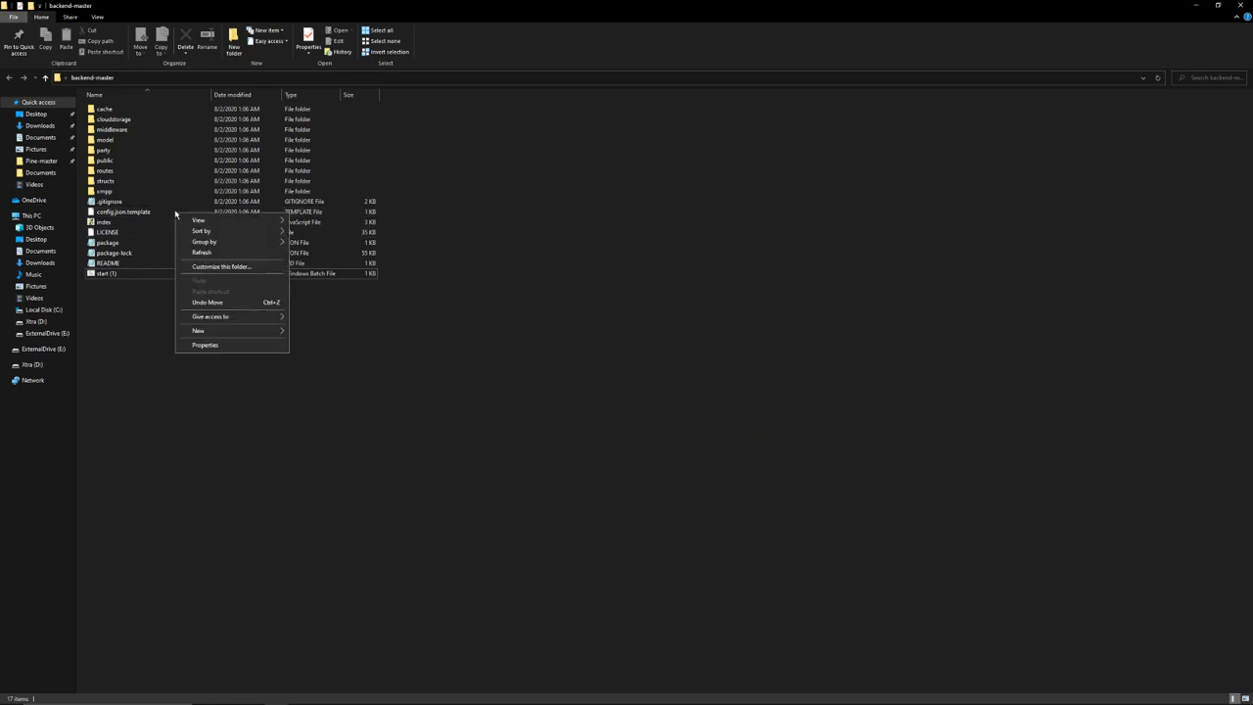
{"action": "left_click", "coordinate": [142, 212]}
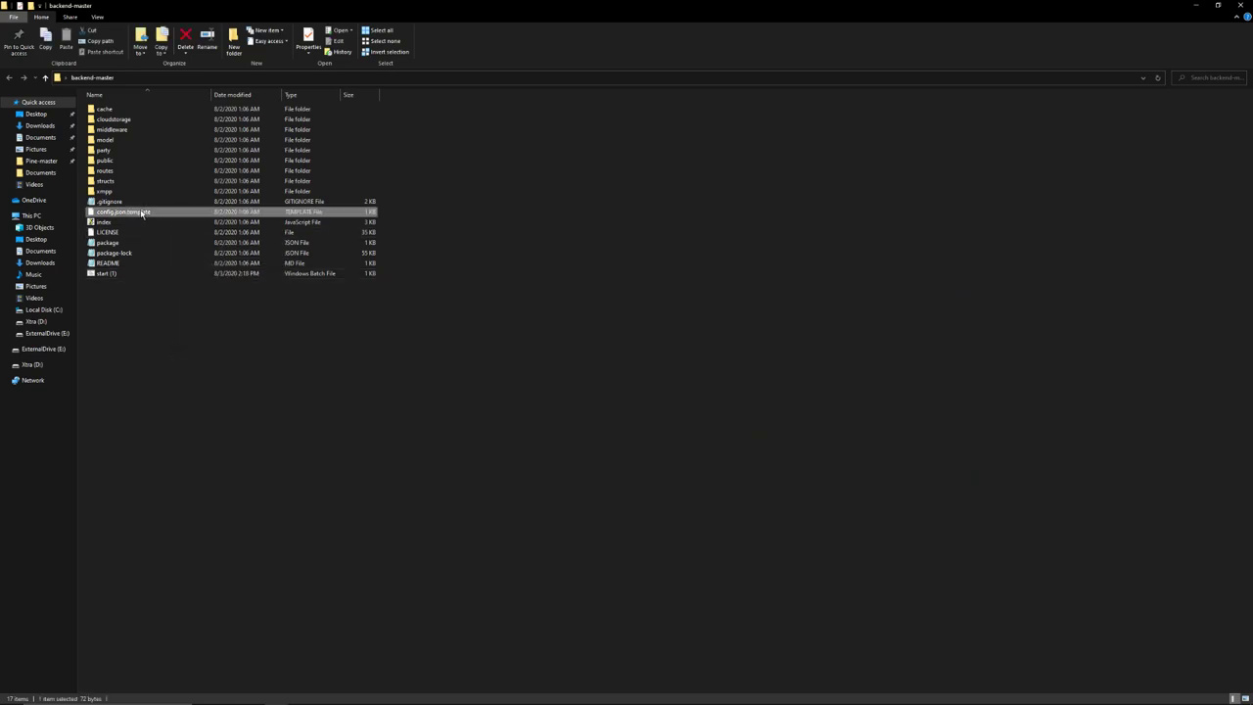
{"action": "right_click", "coordinate": [146, 211]}
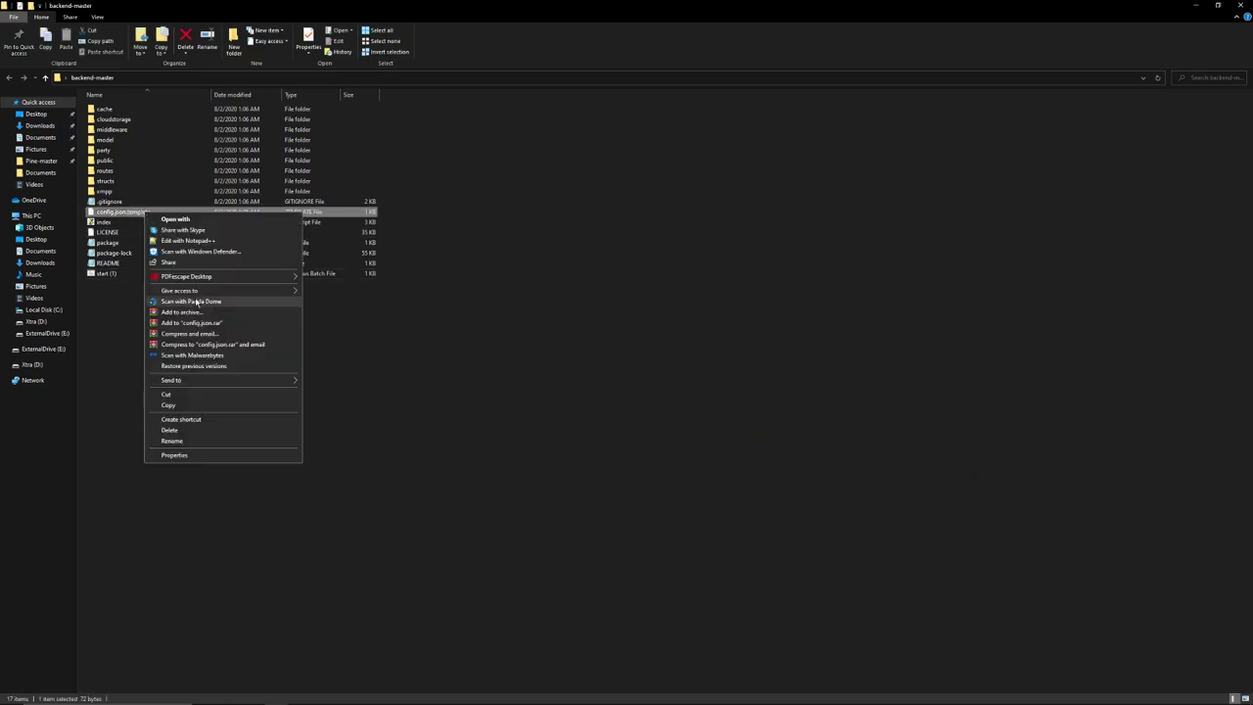
{"action": "left_click", "coordinate": [200, 442]}
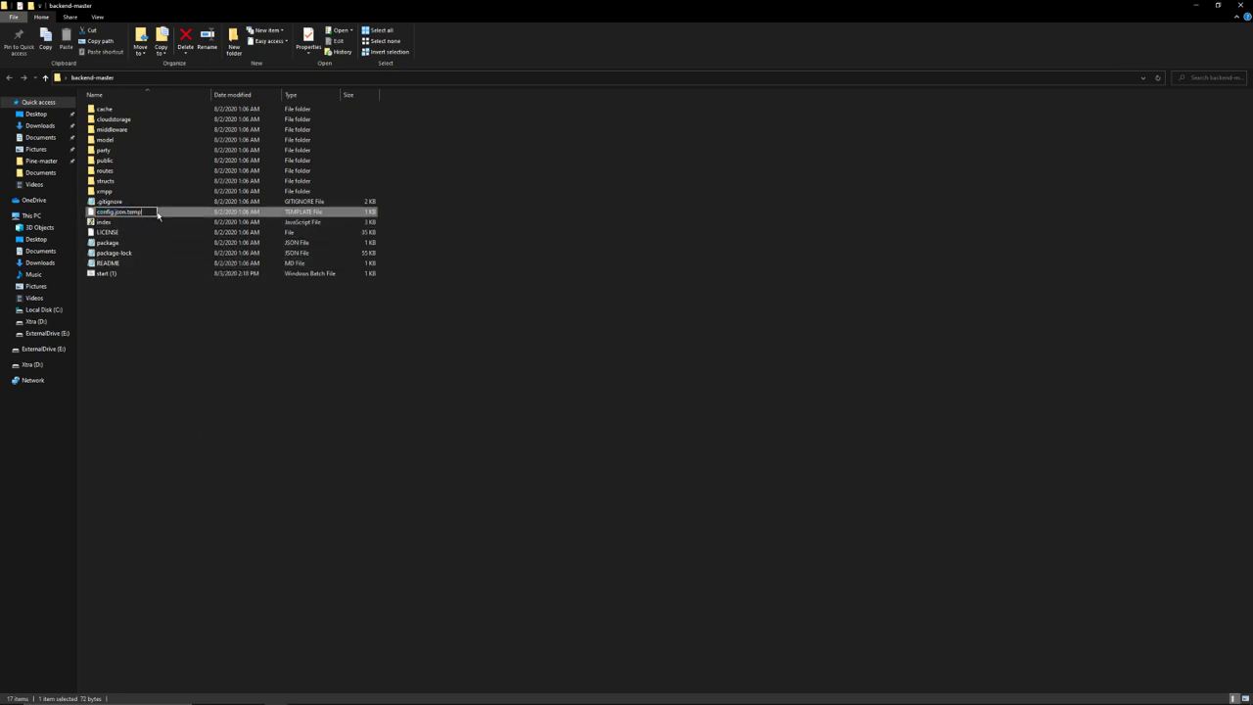
{"action": "key", "text": "BackSpace"}
{"action": "key", "text": "BackSpace"}
{"action": "key", "text": "BackSpace"}
{"action": "key", "text": "BackSpace"}
{"action": "key", "text": "BackSpace"}
{"action": "key", "text": "BackSpace"}
{"action": "key", "text": "BackSpace"}
{"action": "key", "text": "BackSpace"}
{"action": "key", "text": "Return"}
{"action": "key", "text": "Return"}
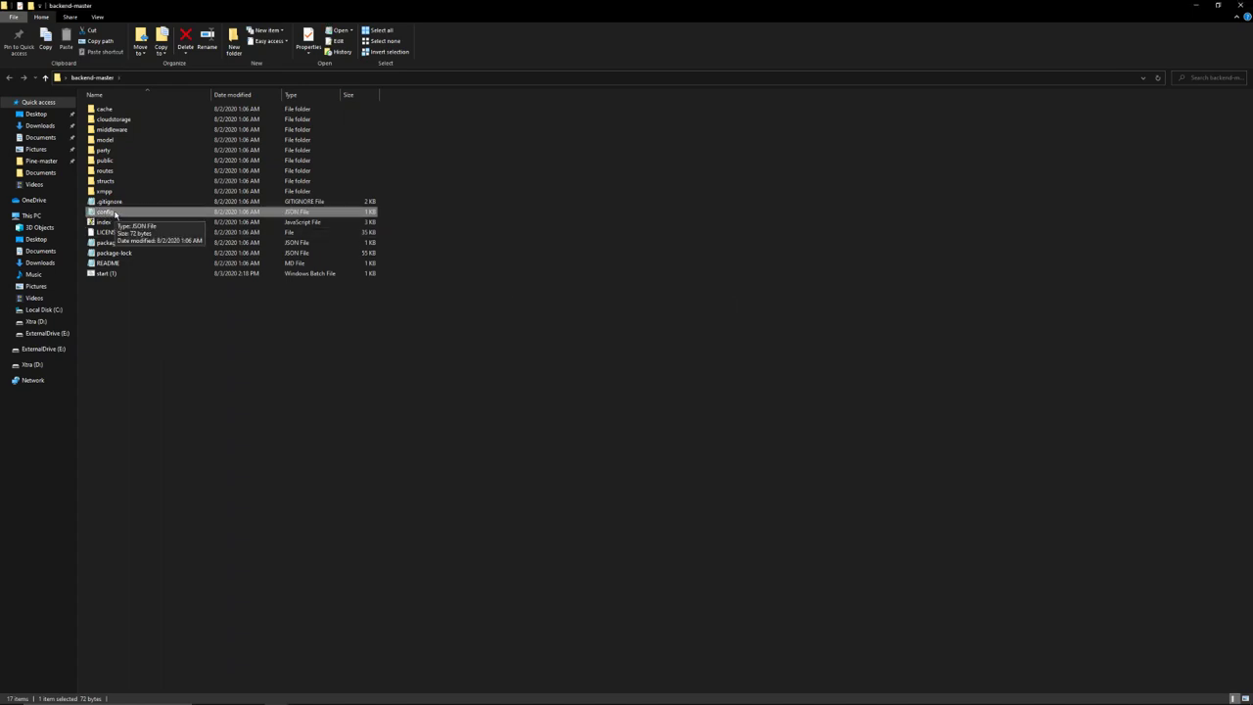
{"action": "double_click", "coordinate": [111, 216]}
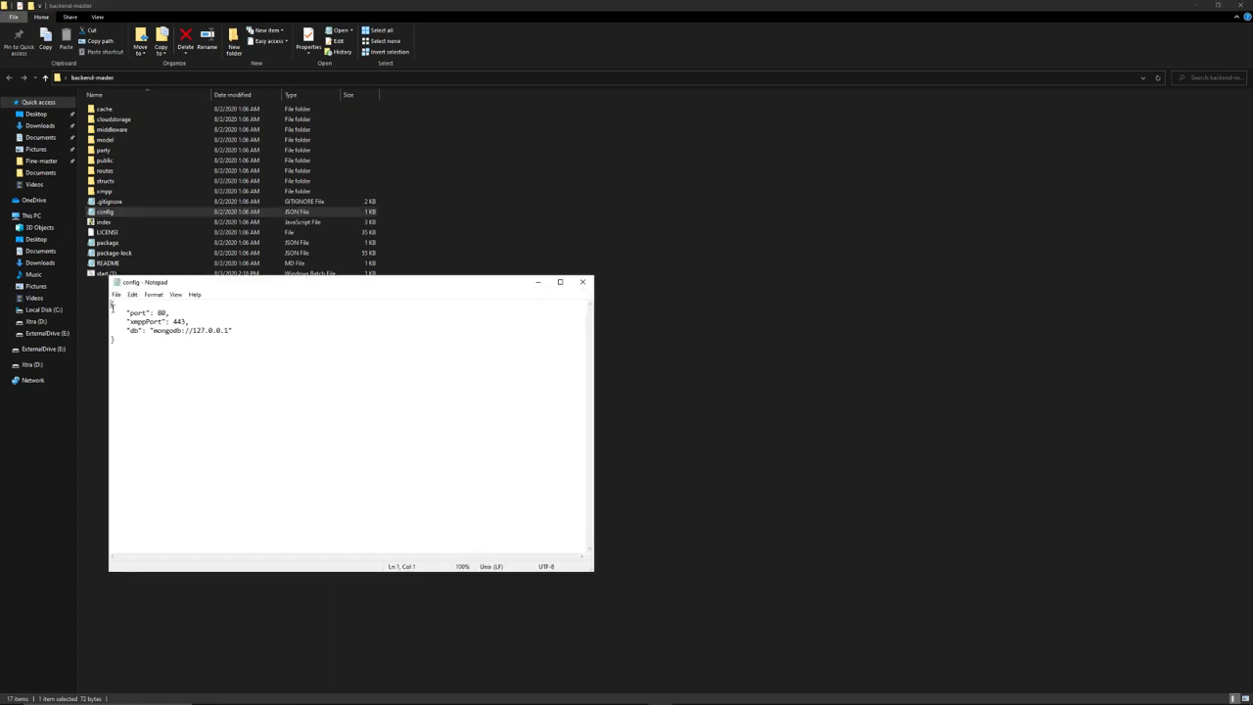
Review the config.json settings without changes, close Notepad, and minimize backend-master.
{"action": "left_click_drag", "start_coordinate": [111, 304], "coordinate": [154, 358]}
{"action": "left_click", "coordinate": [161, 354]}
{"action": "left_click_drag", "start_coordinate": [111, 303], "coordinate": [153, 366]}
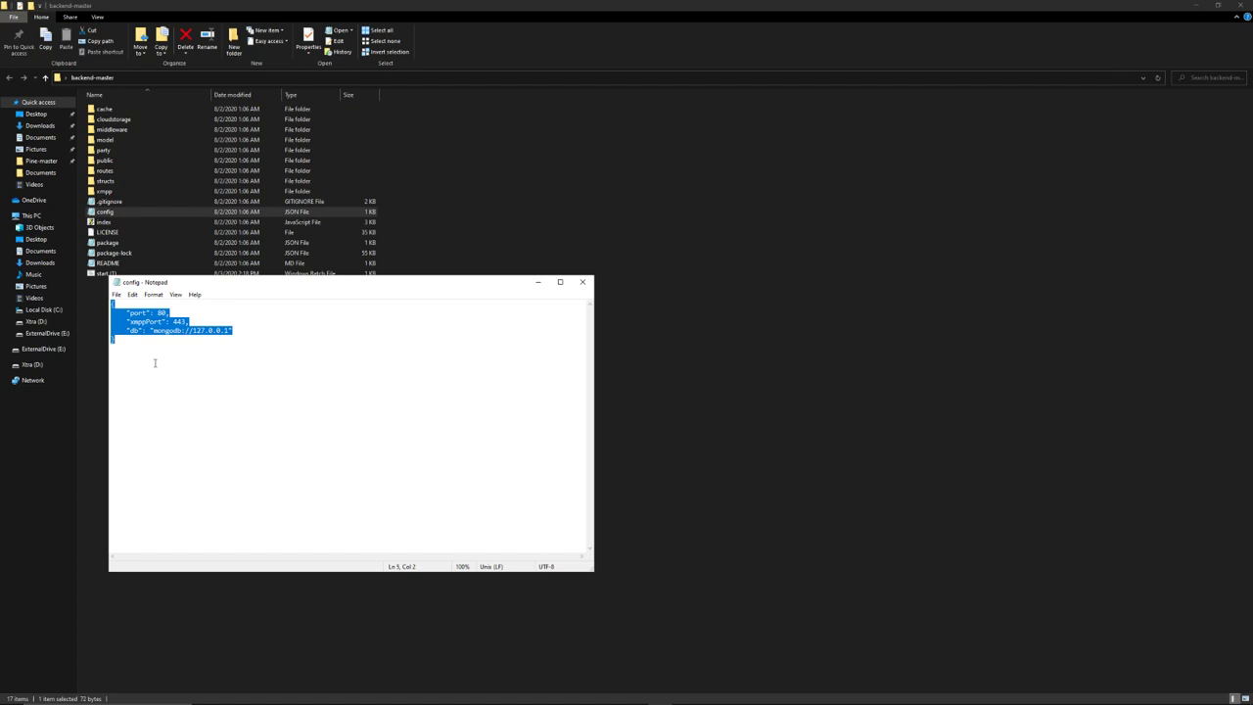
{"action": "left_click", "coordinate": [154, 363]}
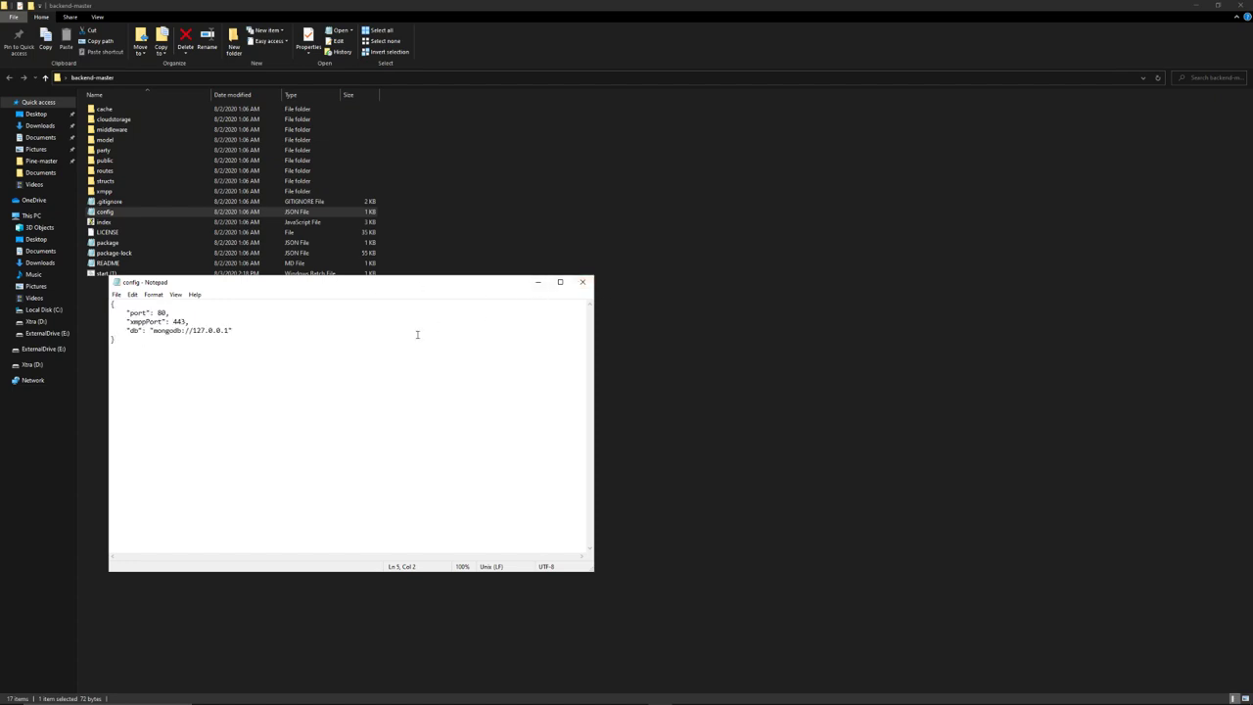
{"action": "left_click", "coordinate": [587, 285]}
{"action": "left_click", "coordinate": [1195, 5]}
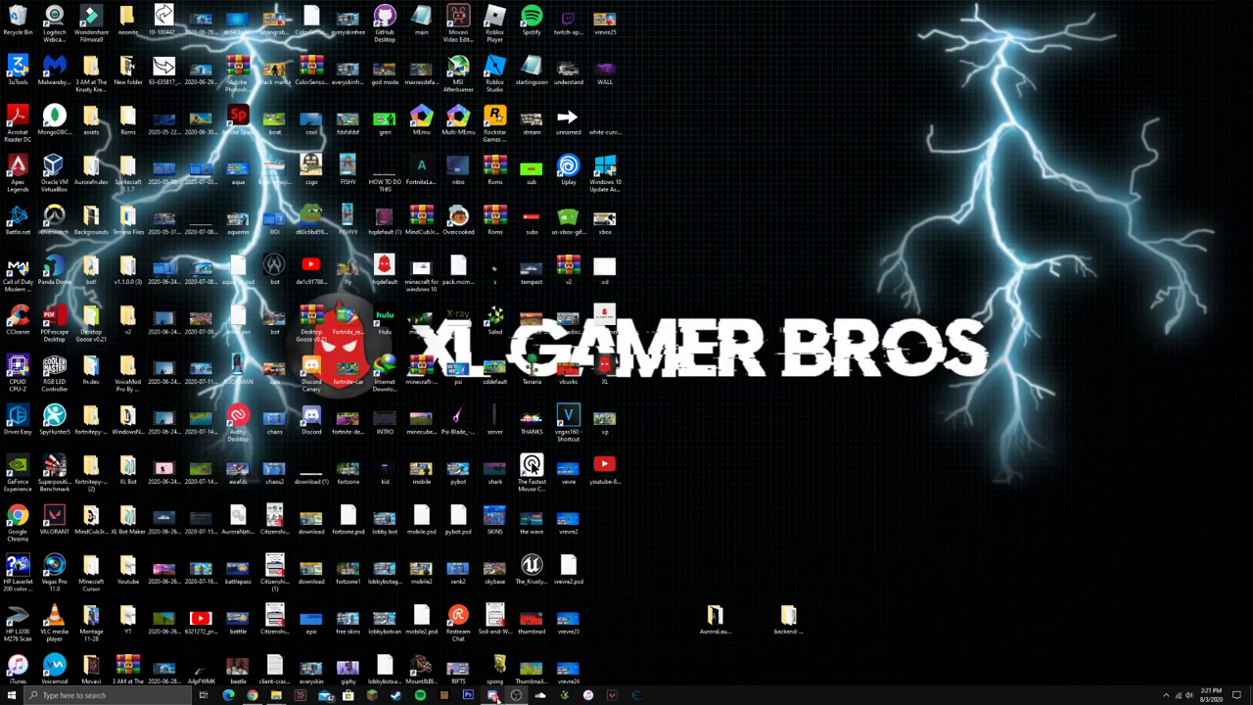
{"action": "left_click", "coordinate": [504, 695]}
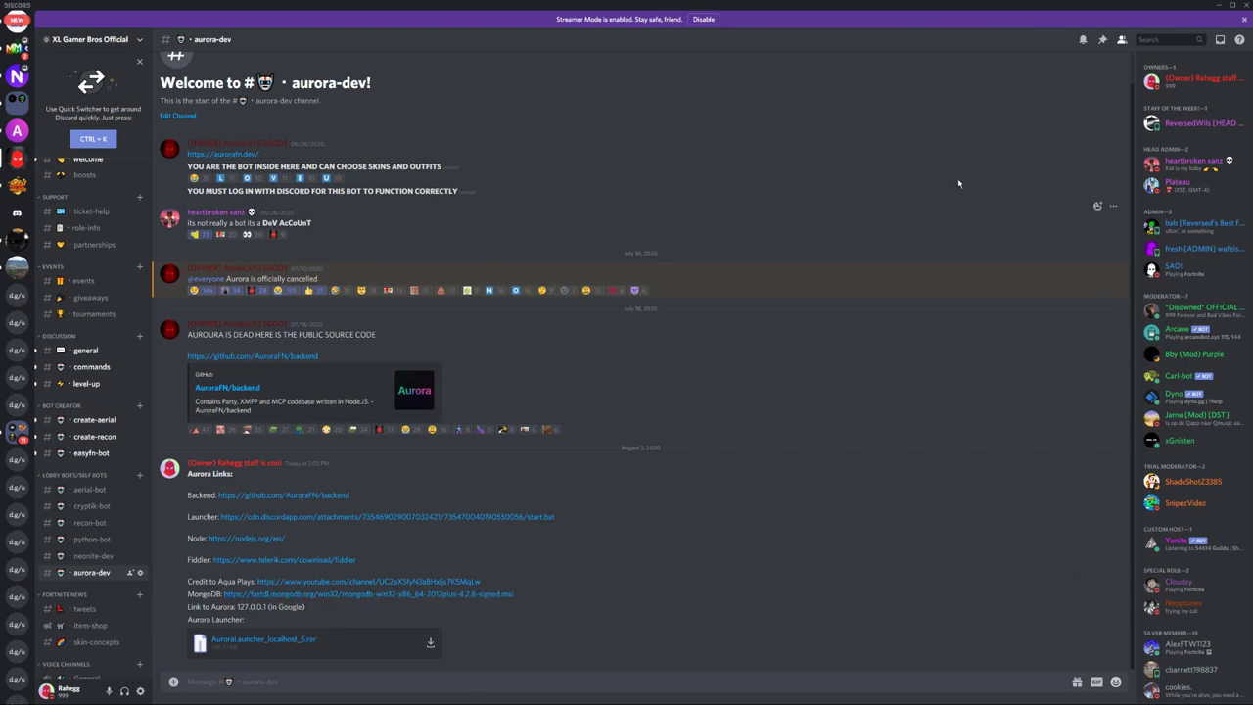
{"action": "left_click", "coordinate": [1219, 6]}
{"action": "mouse_move", "coordinate": [613, 697]}
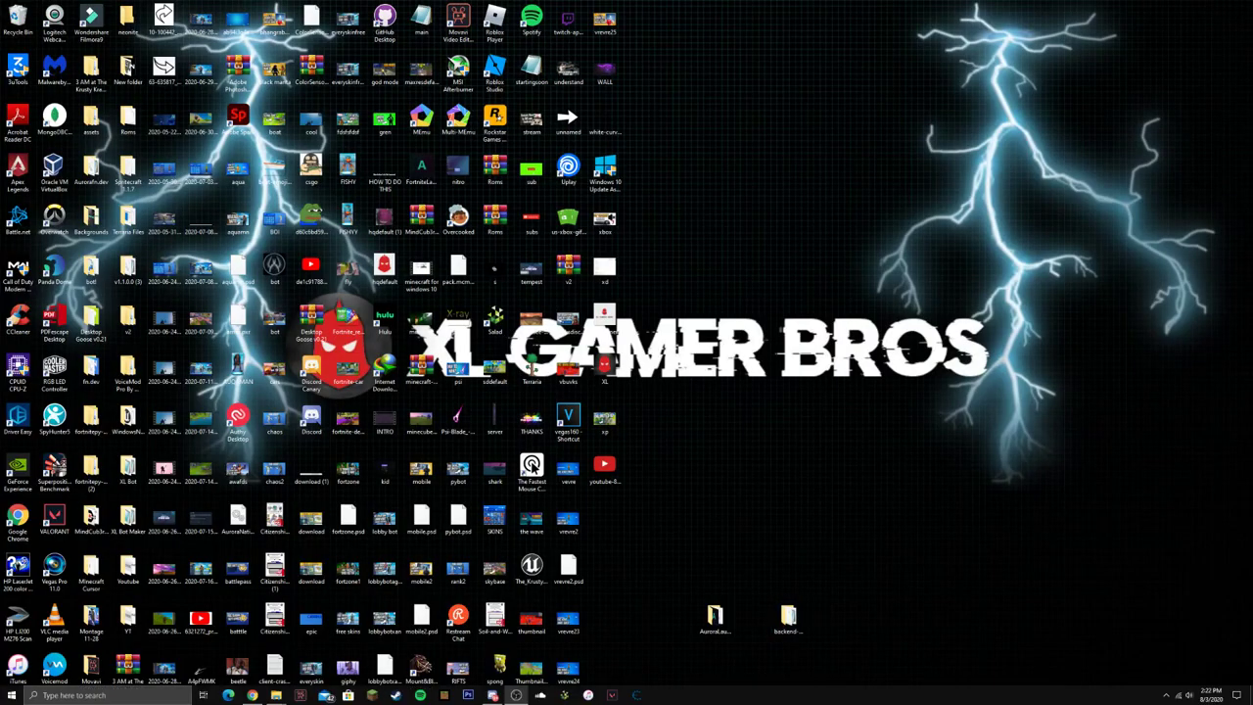
{"action": "left_click", "coordinate": [119, 695]}
Launch MongoDB Compass and copy the mongodb://127.0.0.1 address from config.json.
{"action": "type", "text": "mongo"}
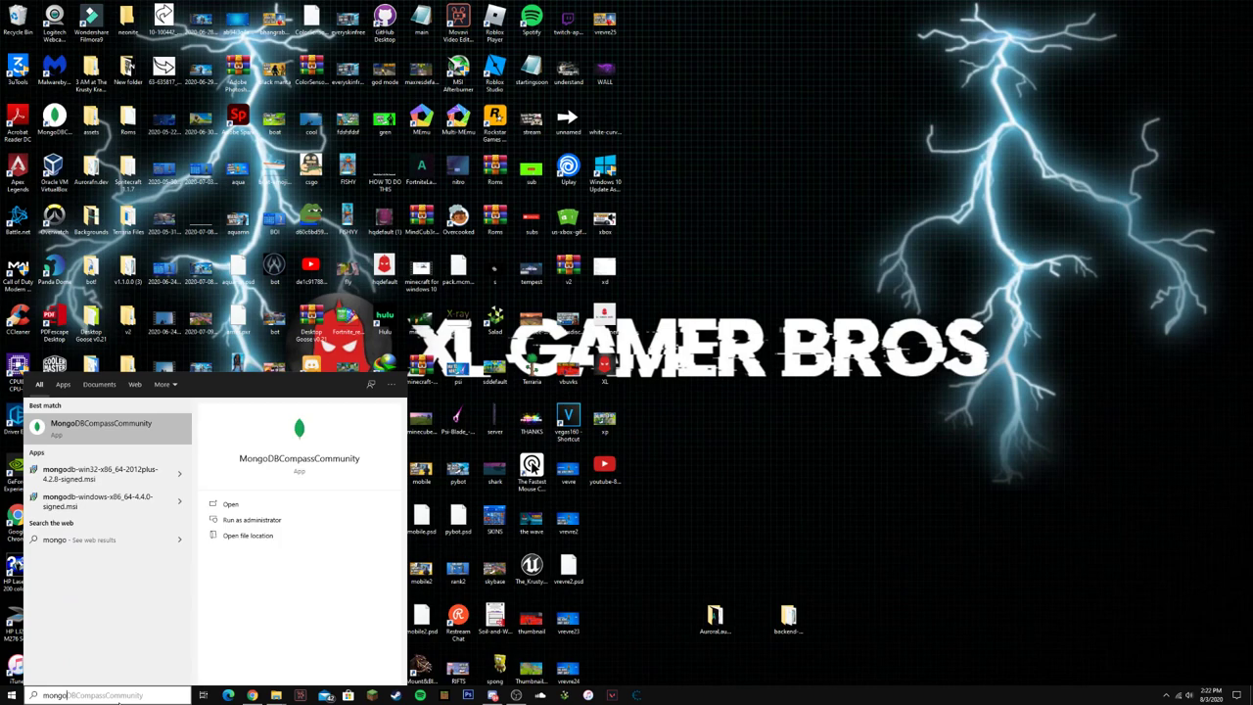
{"action": "key", "text": "Return"}
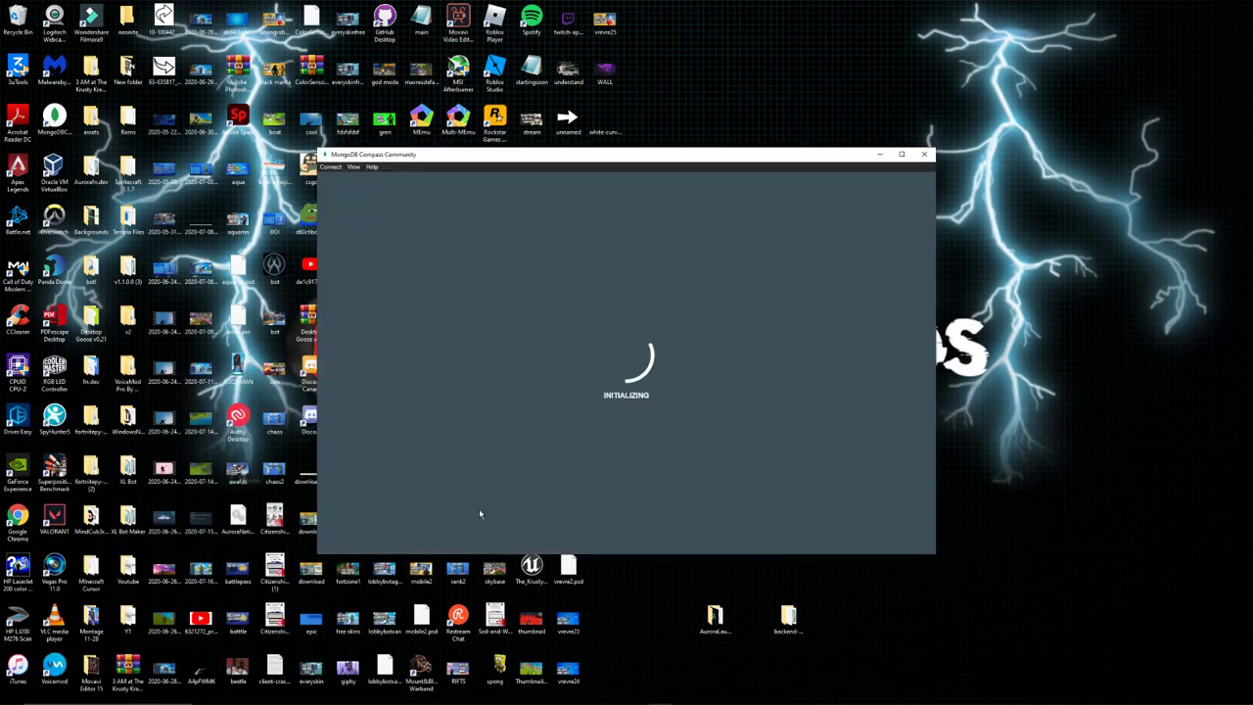
{"action": "left_click_drag", "start_coordinate": [694, 160], "coordinate": [798, 89]}
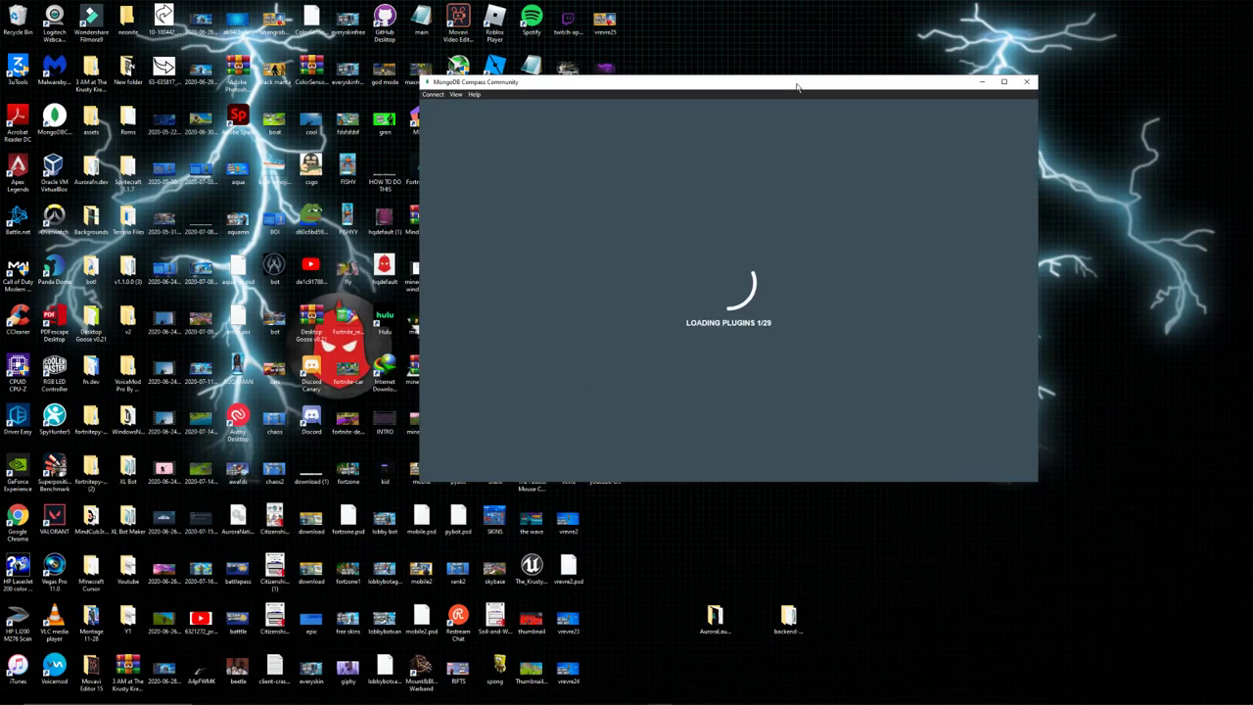
{"action": "double_click", "coordinate": [791, 617]}
{"action": "left_click", "coordinate": [842, 456]}
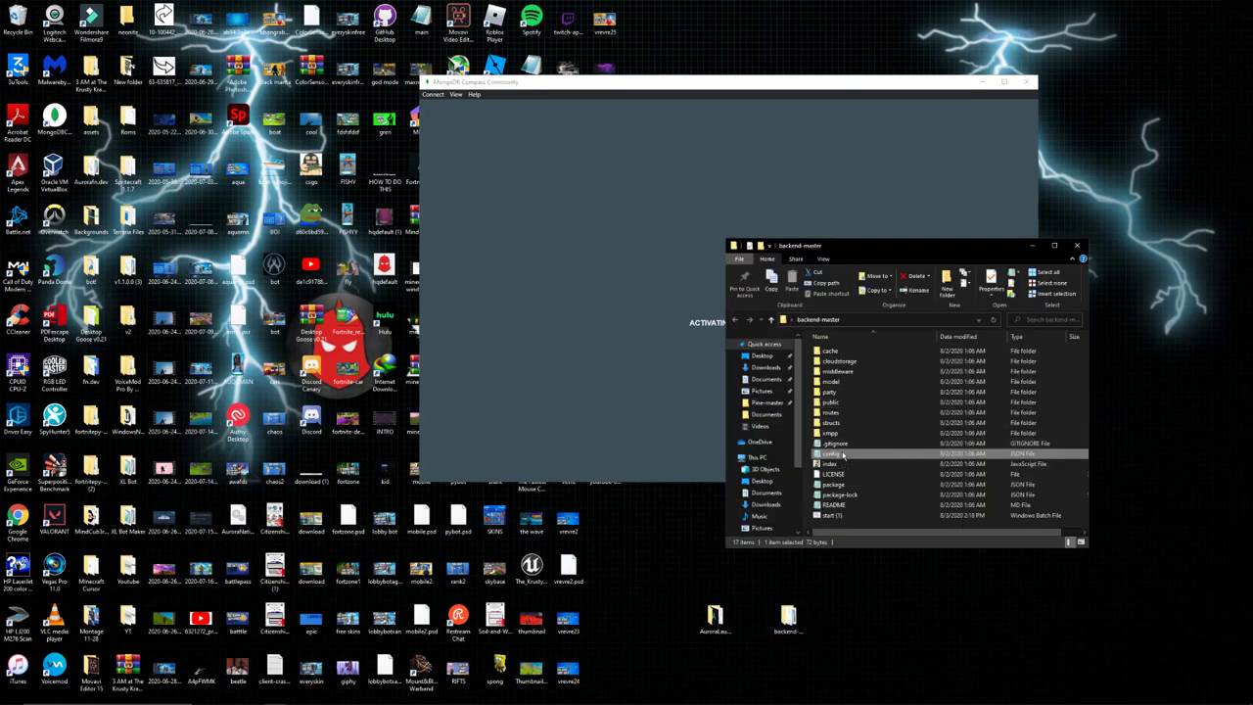
{"action": "double_click", "coordinate": [842, 455]}
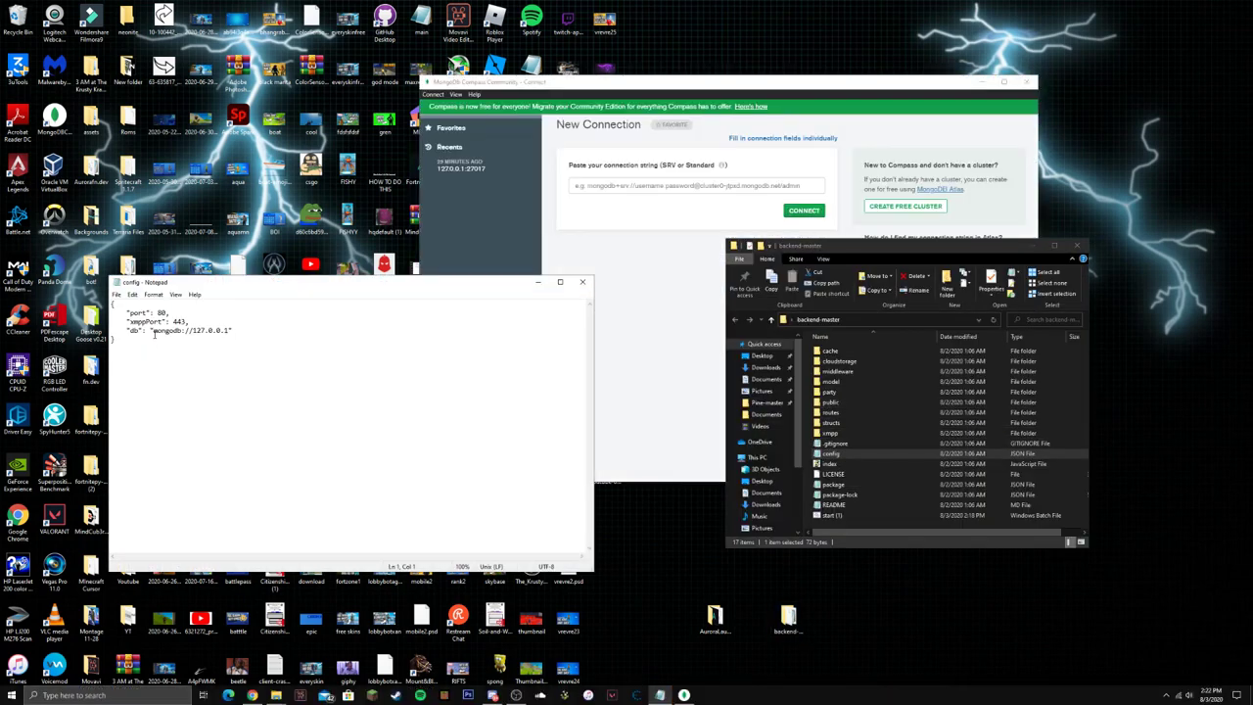
{"action": "mouse_move", "coordinate": [149, 331]}
{"action": "left_mouse_down"}
{"action": "mouse_move", "coordinate": [233, 331]}
{"action": "mouse_move", "coordinate": [152, 331]}
{"action": "left_mouse_up"}
{"action": "key", "text": "ctrl+c"}
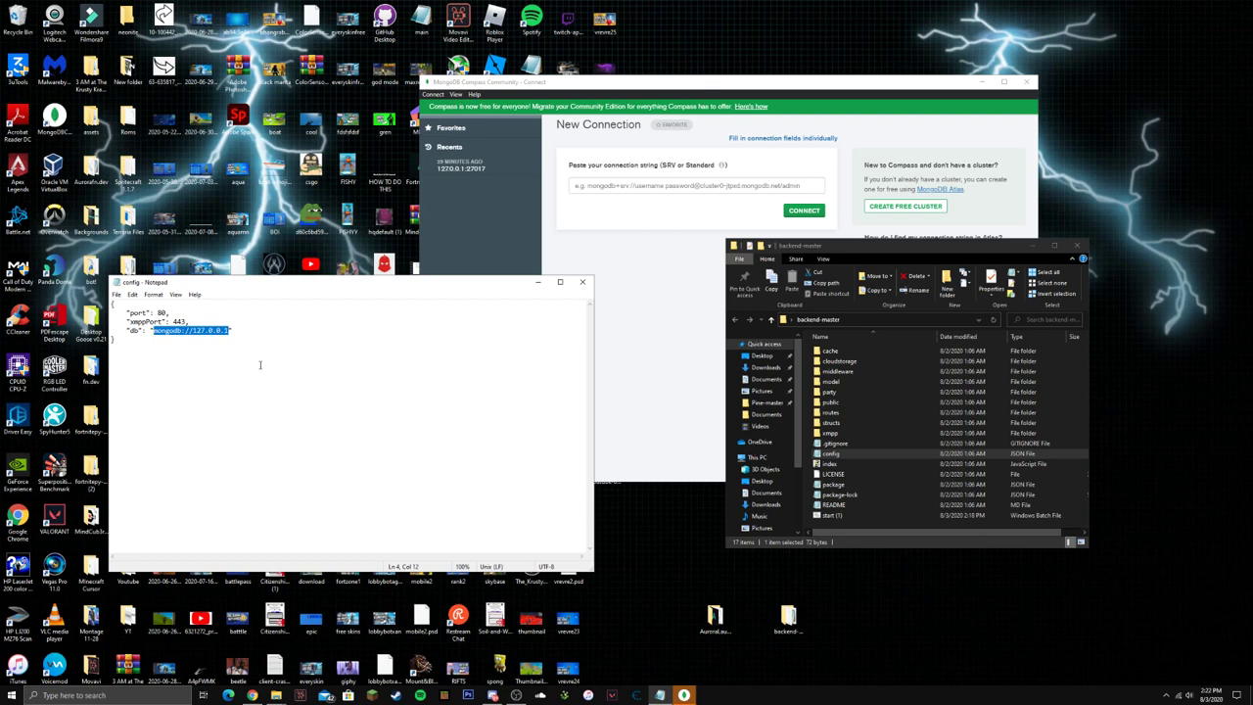
{"action": "left_click", "coordinate": [583, 282]}
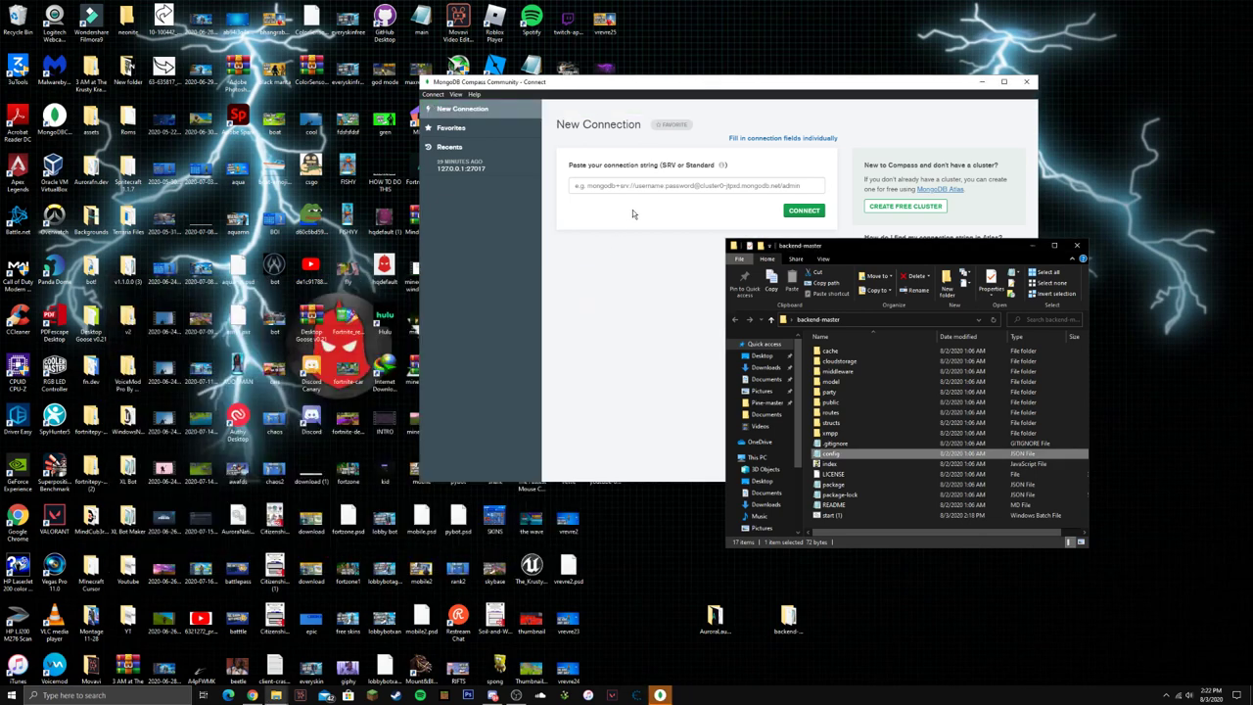
Connect Compass to mongodb://127.0.0.1, view the config database, then minimize Compass.
{"action": "left_click", "coordinate": [640, 186]}
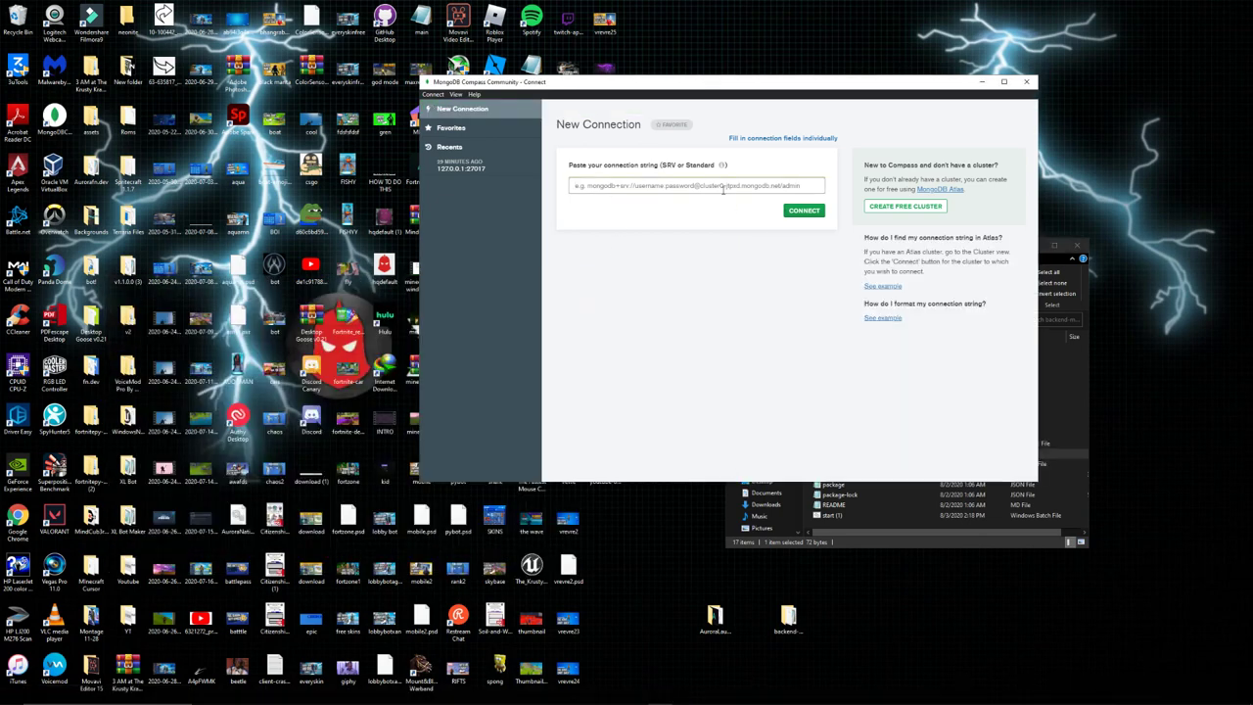
{"action": "key", "text": "ctrl+v"}
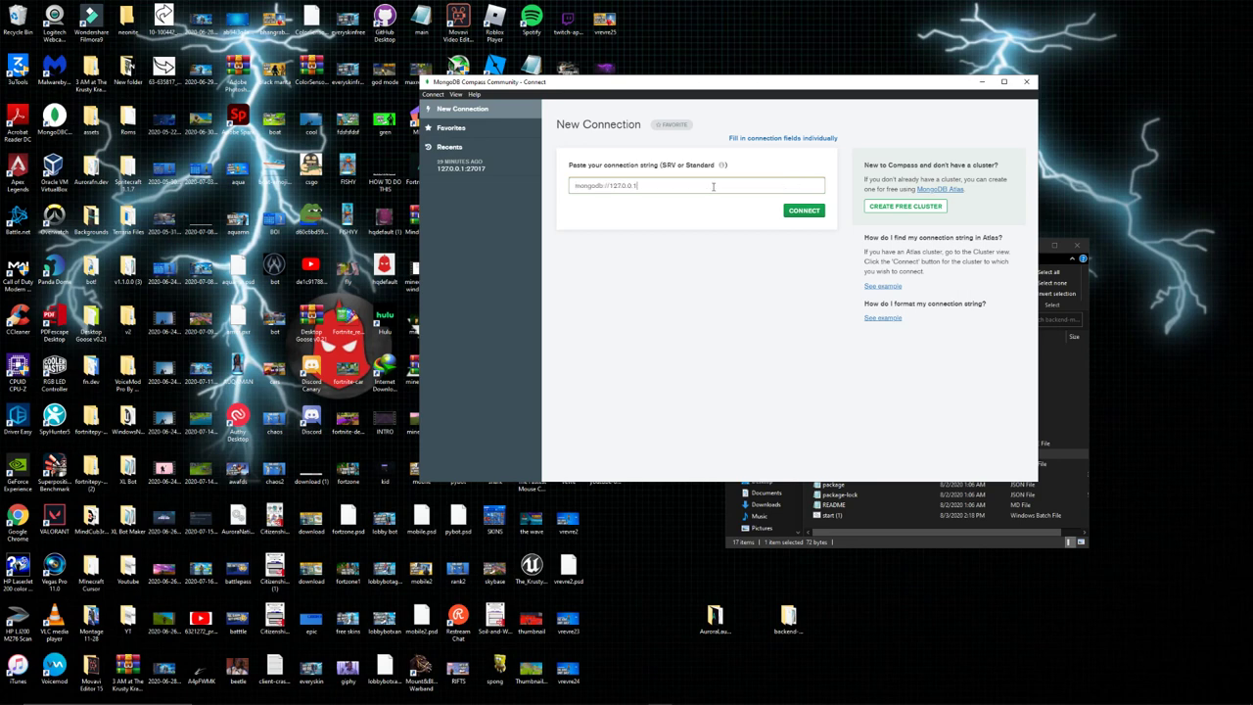
{"action": "key", "text": "Return"}
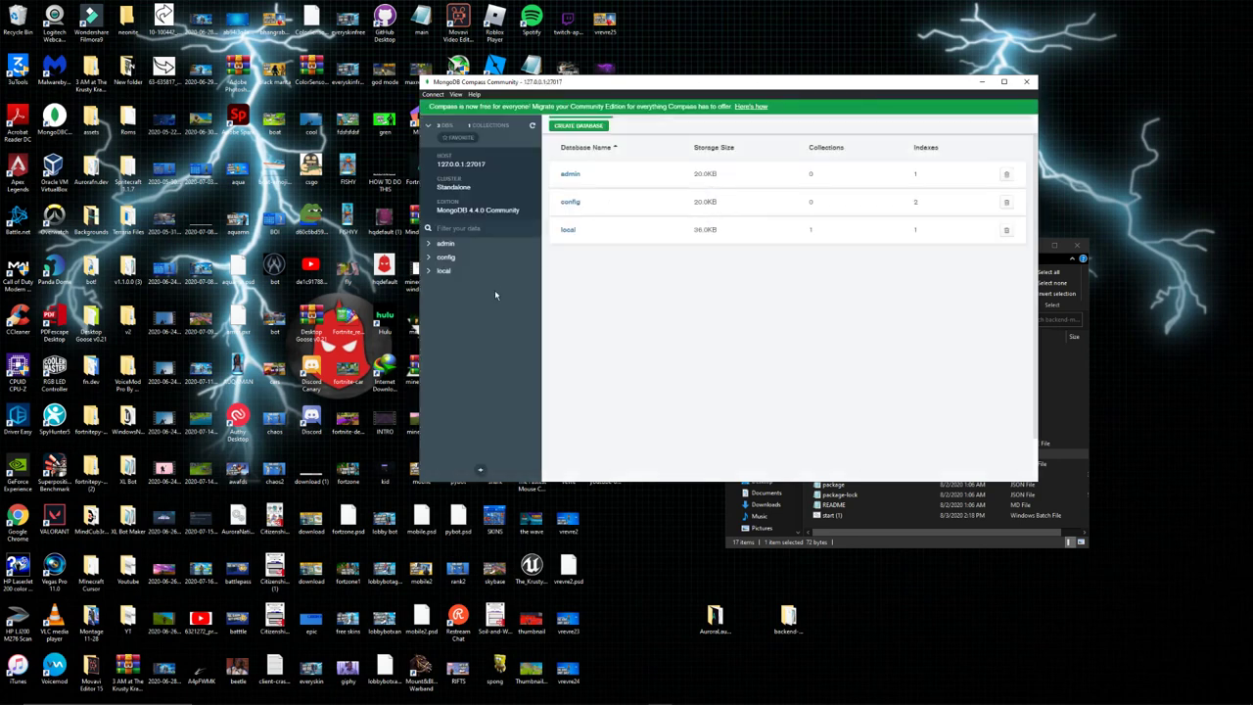
{"action": "left_click", "coordinate": [446, 257]}
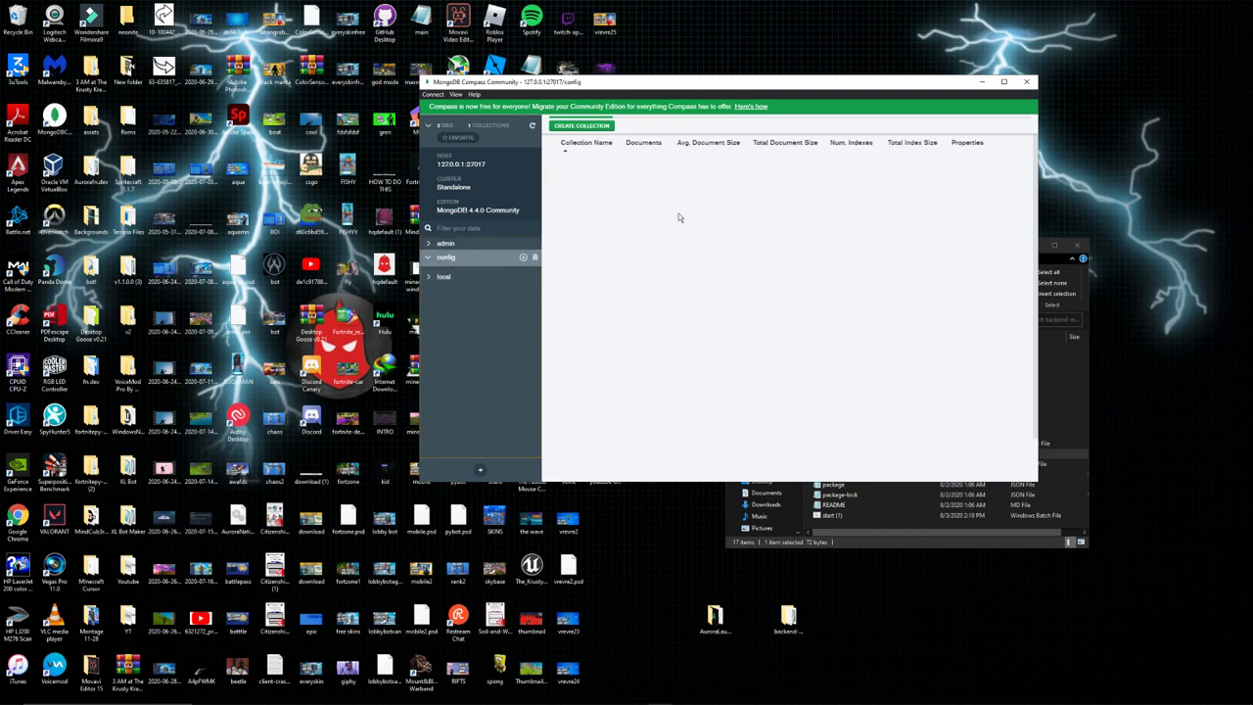
{"action": "left_click", "coordinate": [981, 81]}
{"action": "left_click", "coordinate": [881, 319]}
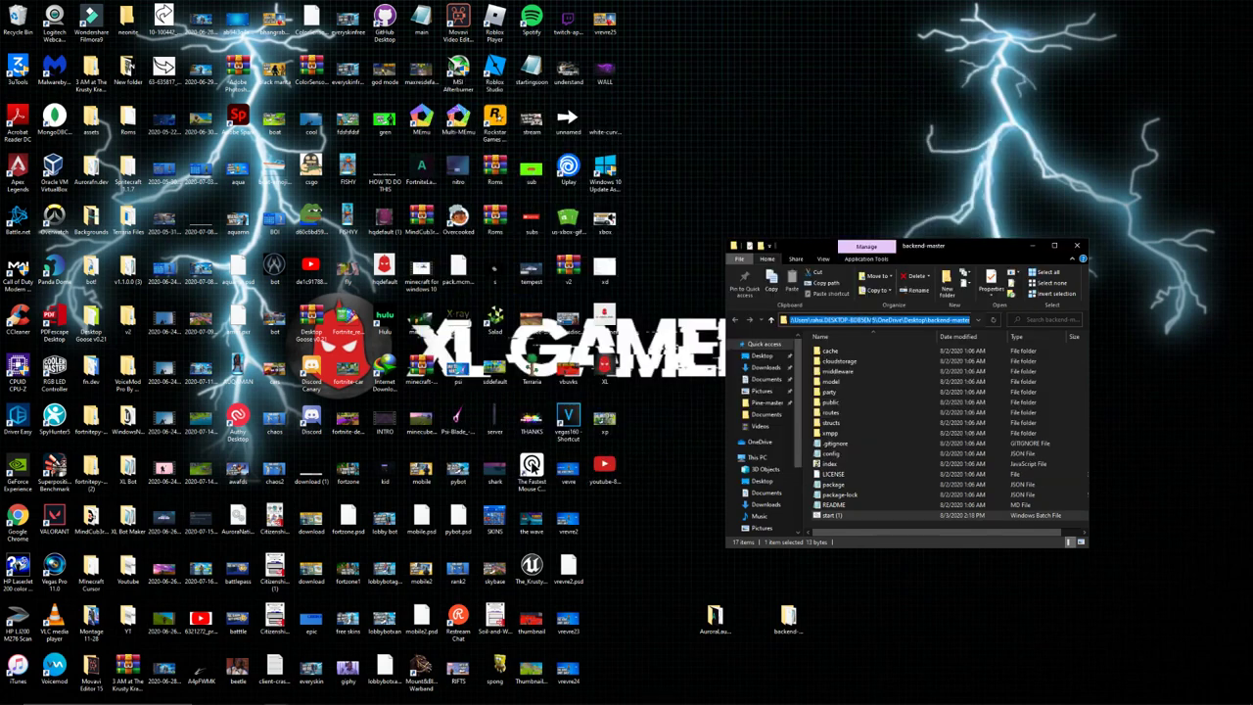
Run npm install in a backend-master command prompt, adding 198 packages and node_modules.
{"action": "type", "text": "cmd"}
{"action": "key", "text": "Return"}
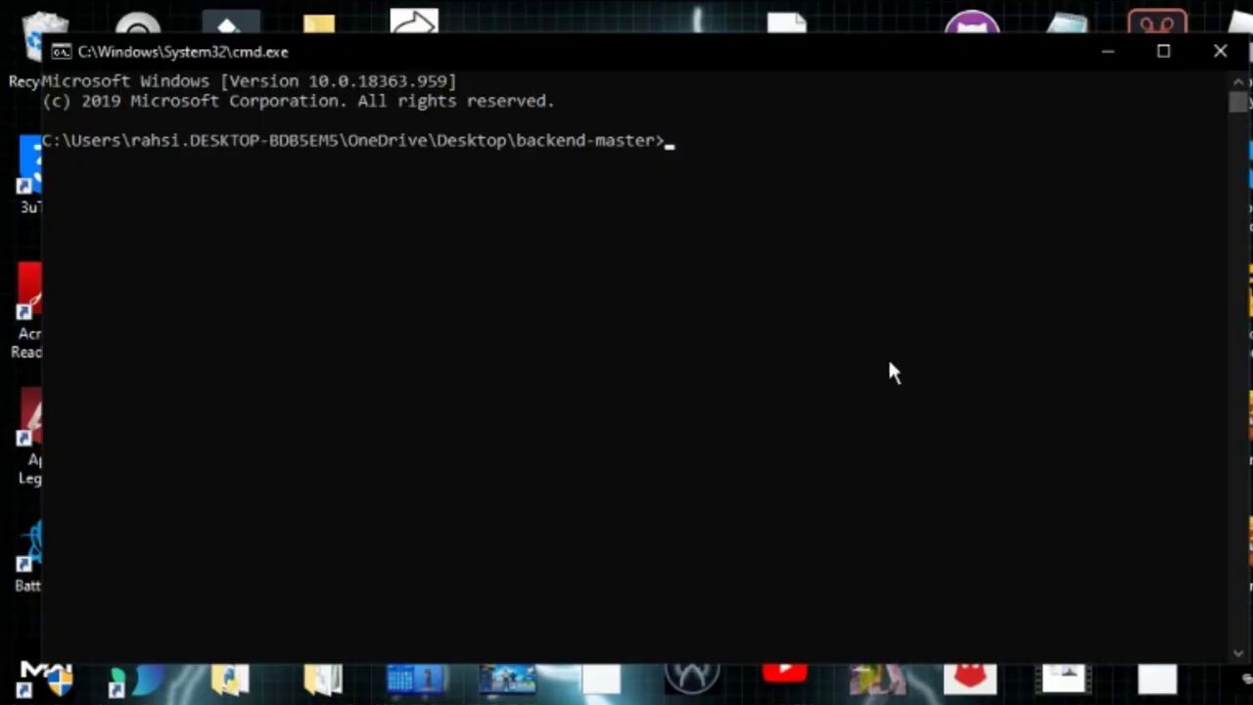
{"action": "type", "text": "npm install"}
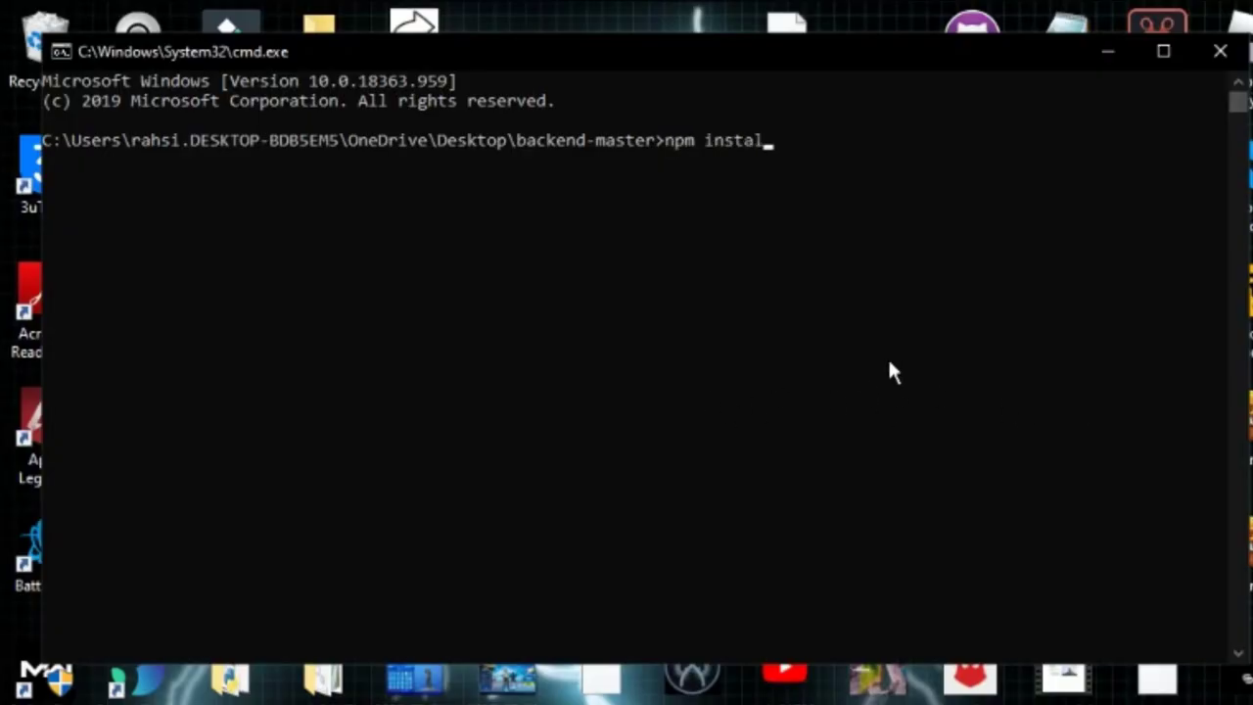
{"action": "key", "text": "Return"}
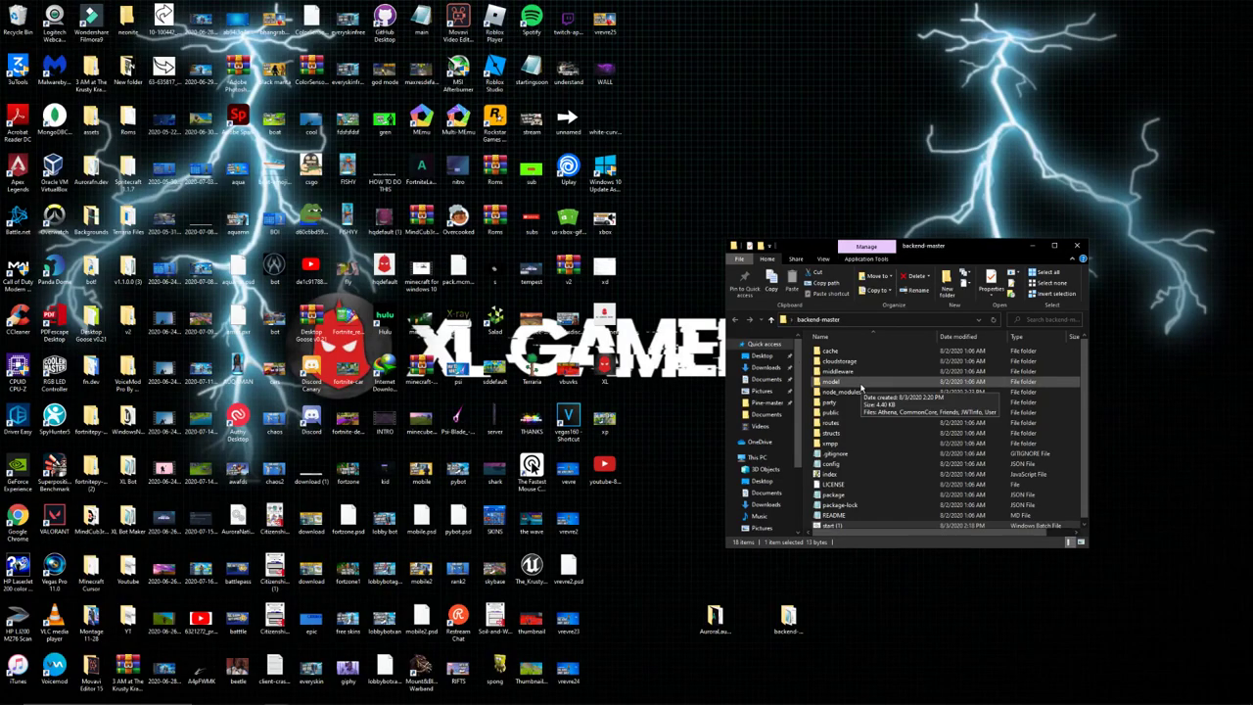
{"action": "left_click", "coordinate": [861, 392]}
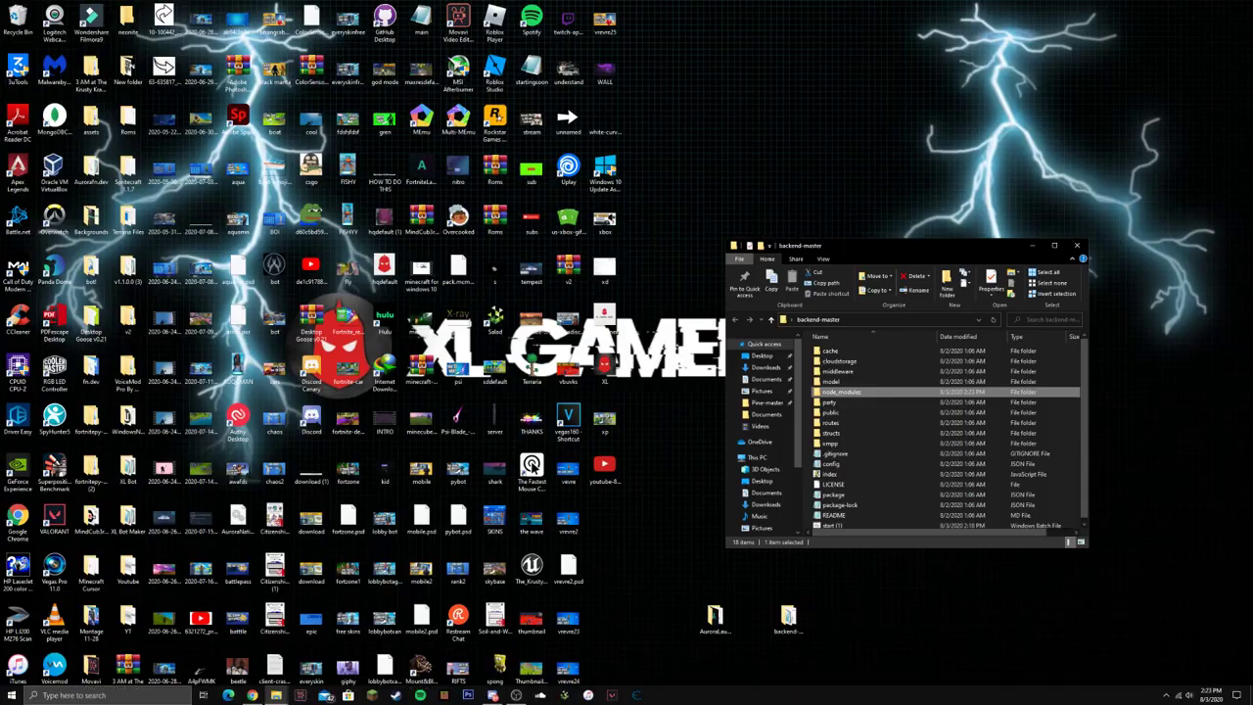
{"action": "left_click", "coordinate": [516, 695]}
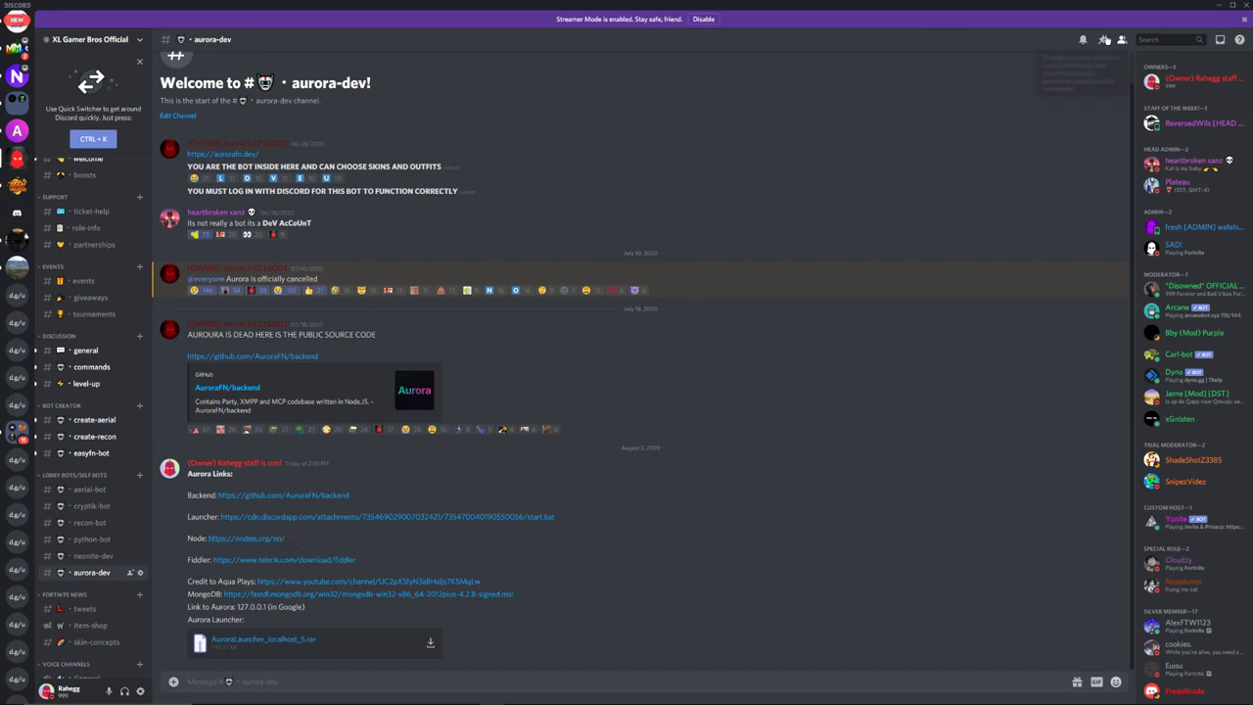
Launch start (1).bat, allow the unverified app, and centre the running node index.js console.
{"action": "left_click", "coordinate": [1219, 5]}
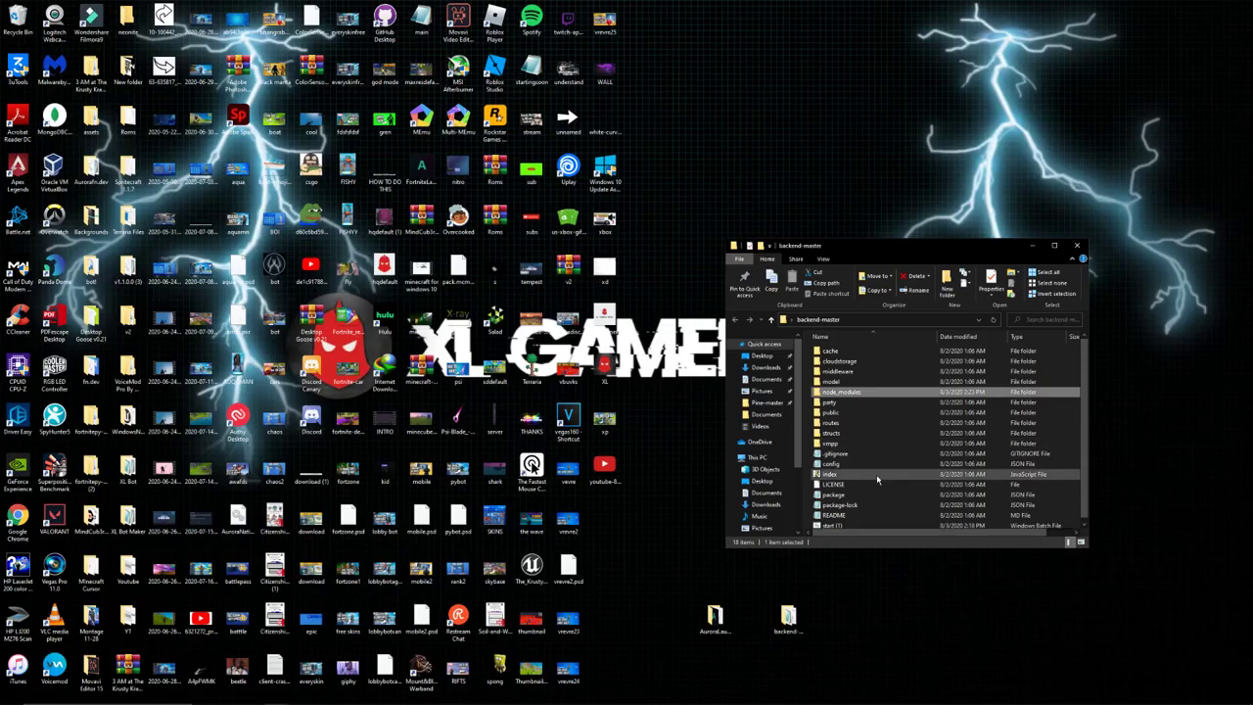
{"action": "double_click", "coordinate": [853, 524]}
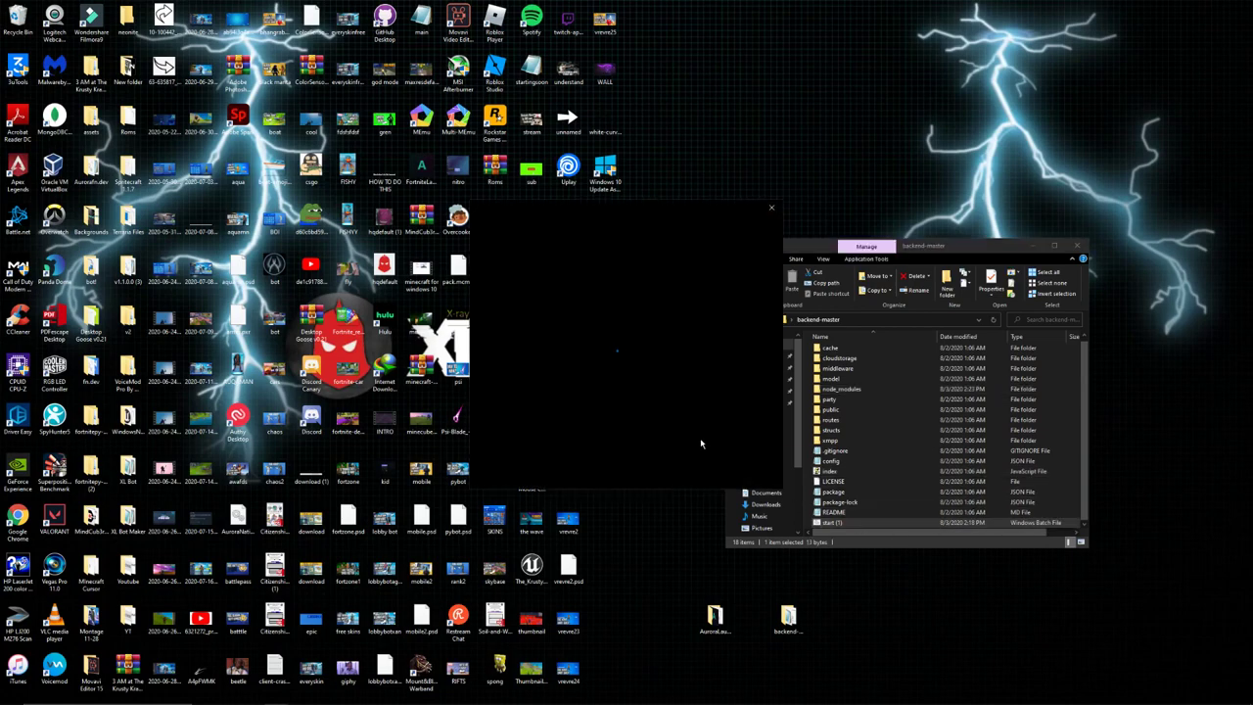
{"action": "left_click", "coordinate": [674, 387]}
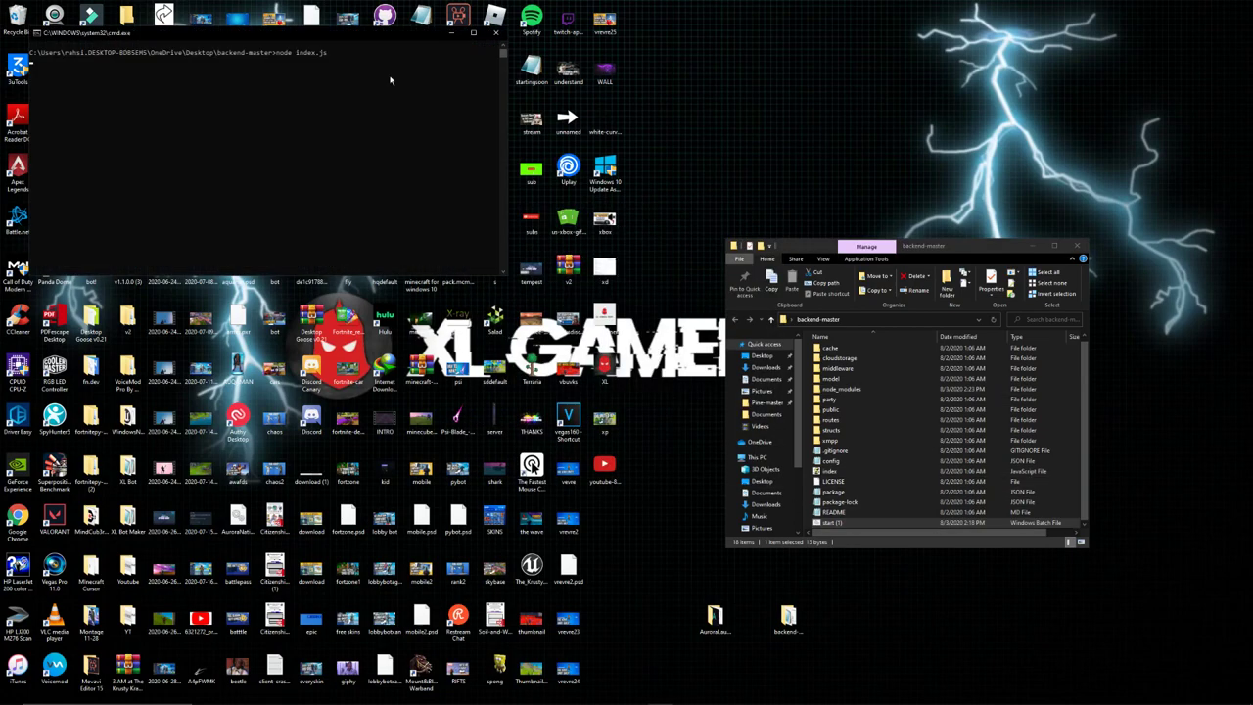
{"action": "left_click_drag", "start_coordinate": [381, 35], "coordinate": [695, 140]}
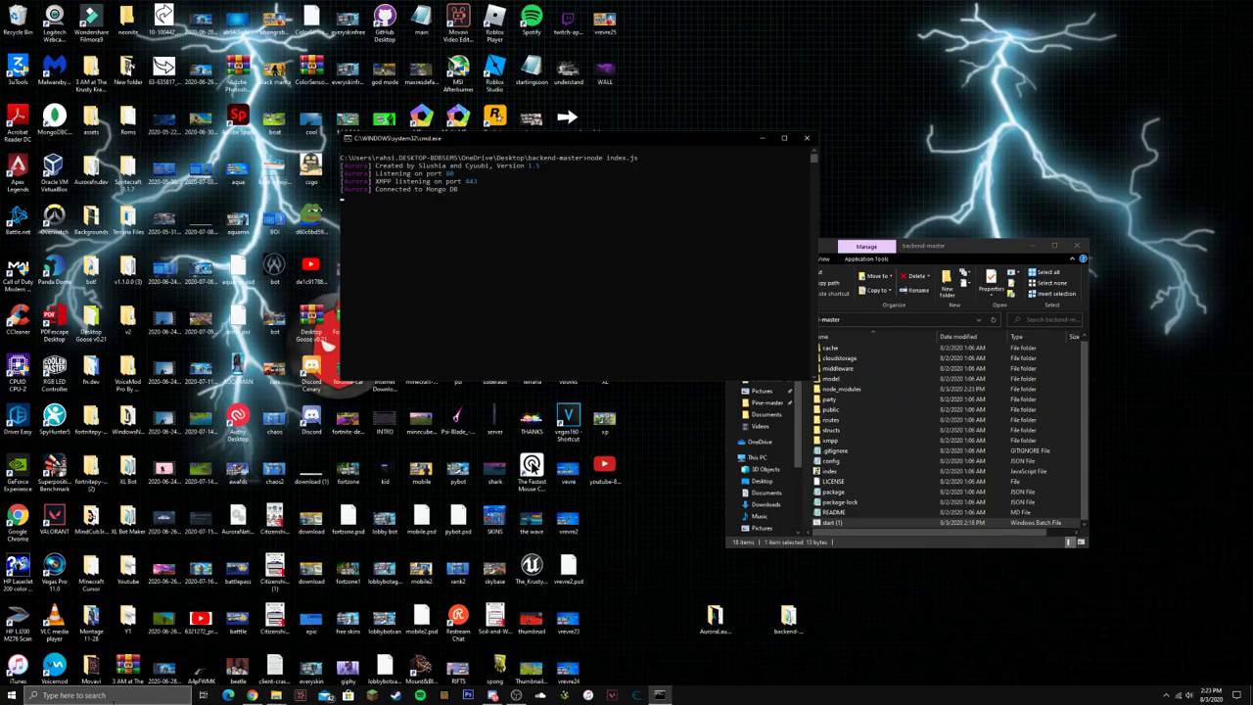
{"action": "left_click", "coordinate": [115, 696]}
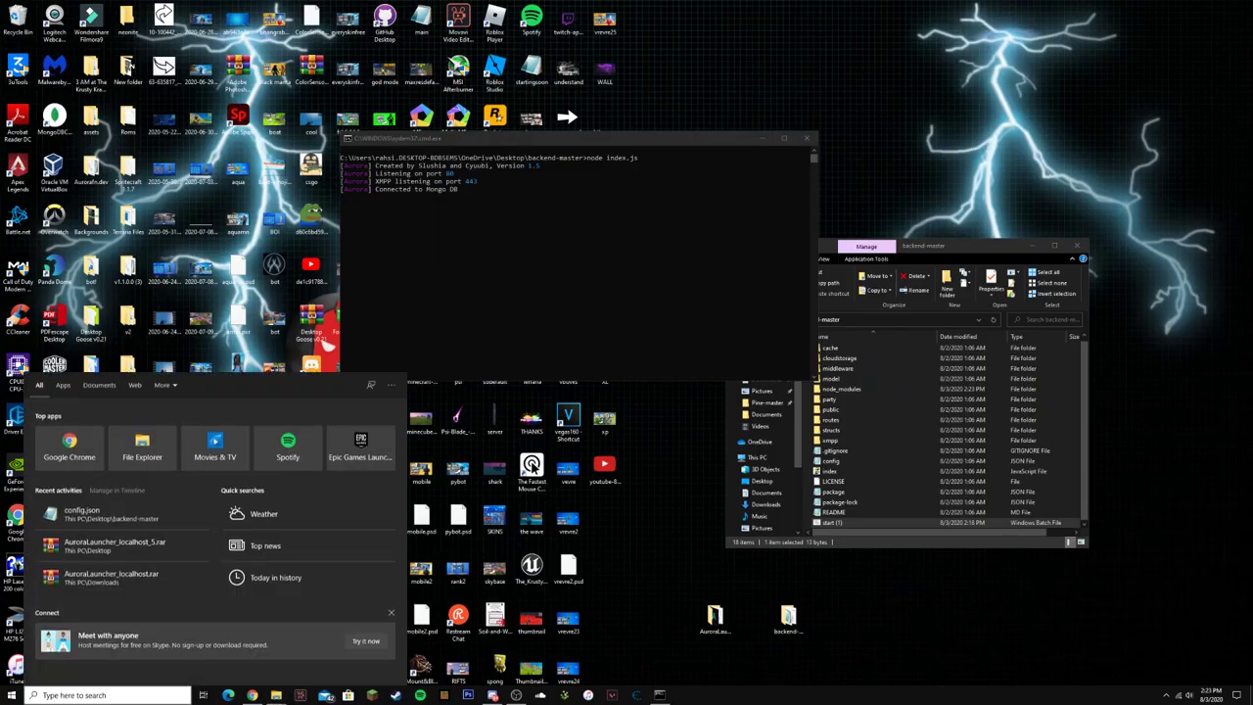
{"action": "left_click", "coordinate": [552, 273]}
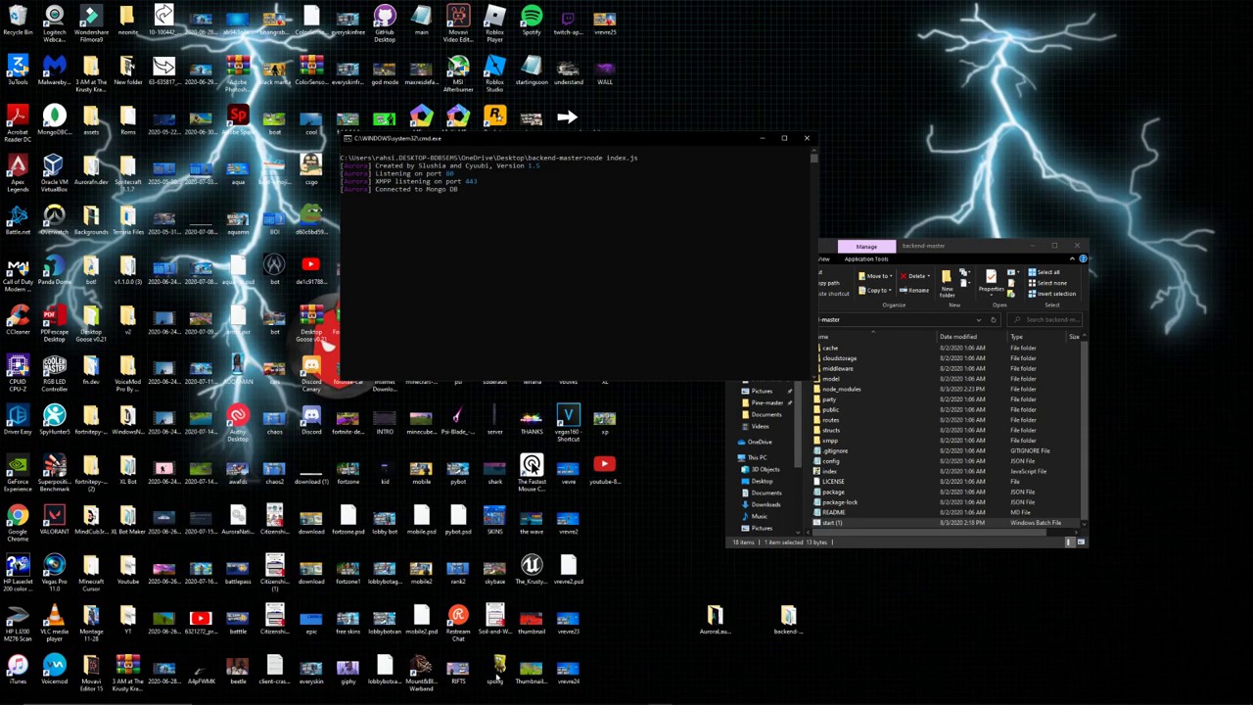
Bring Chrome to the front and close its downloads bar.
{"action": "left_click", "coordinate": [251, 696]}
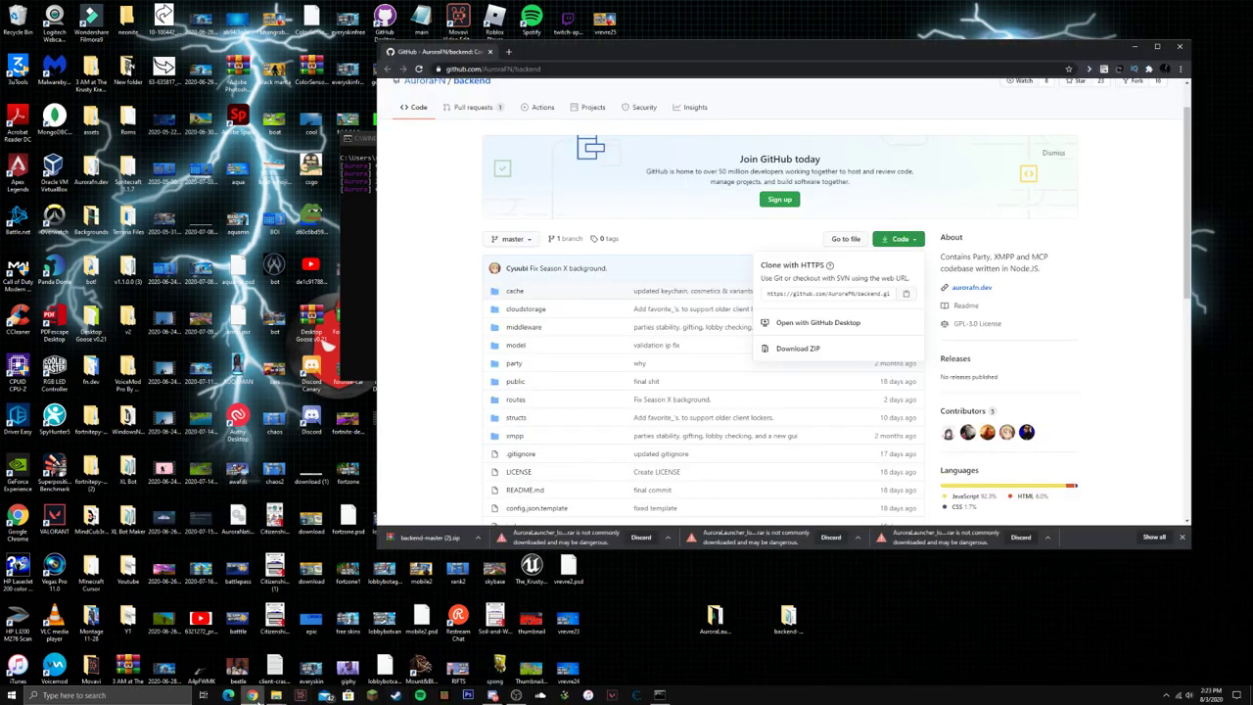
{"action": "left_click", "coordinate": [508, 51]}
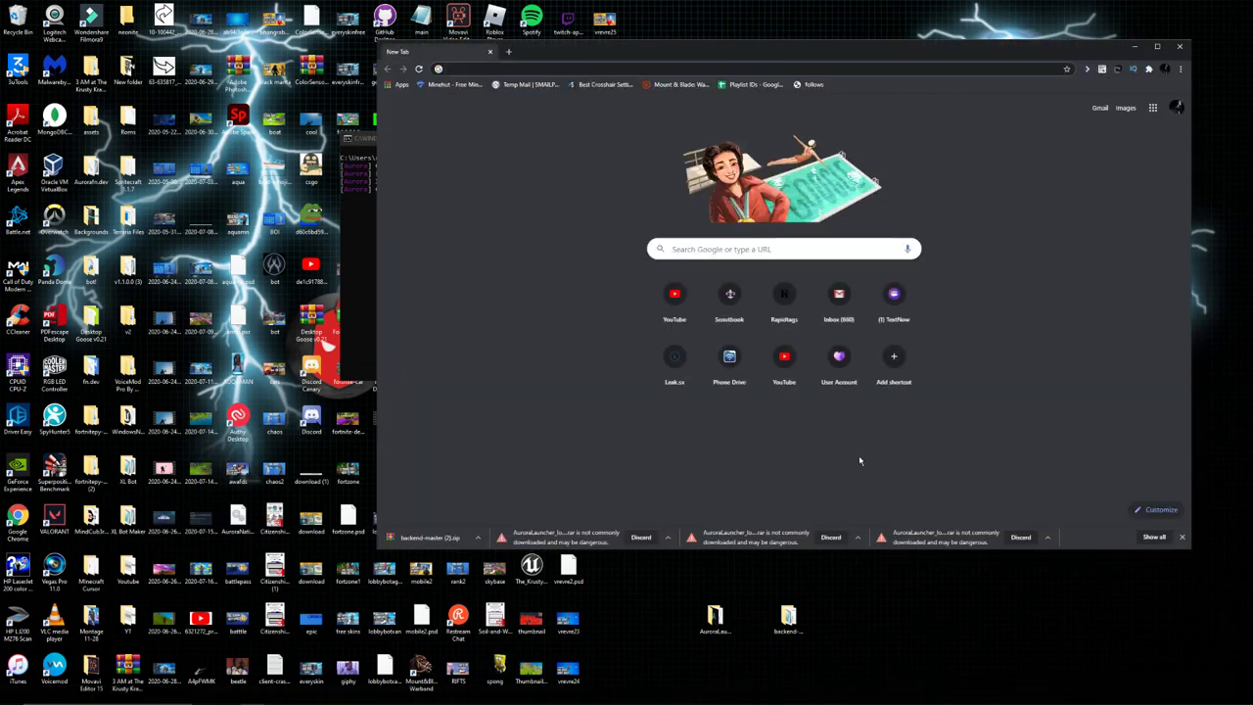
{"action": "left_click", "coordinate": [1182, 537]}
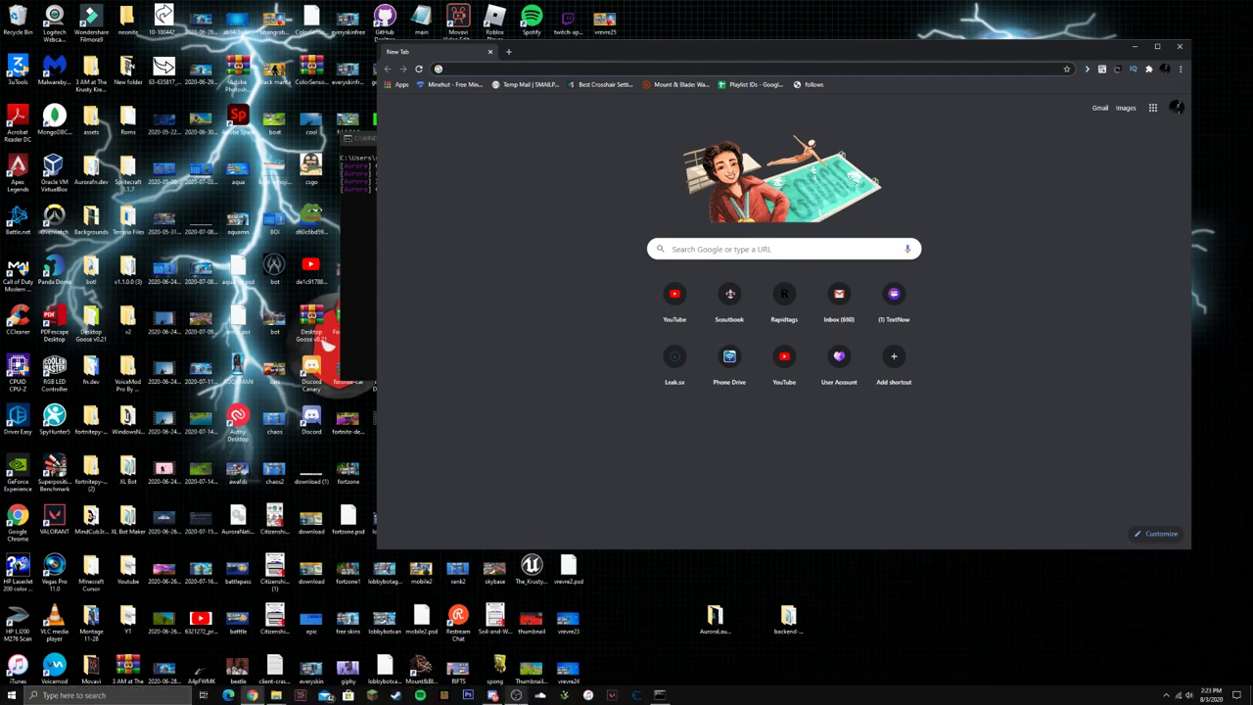
Copy 127.0.0.1 from Discord and load it in a new, maximized Chrome window.
{"action": "left_click", "coordinate": [492, 695]}
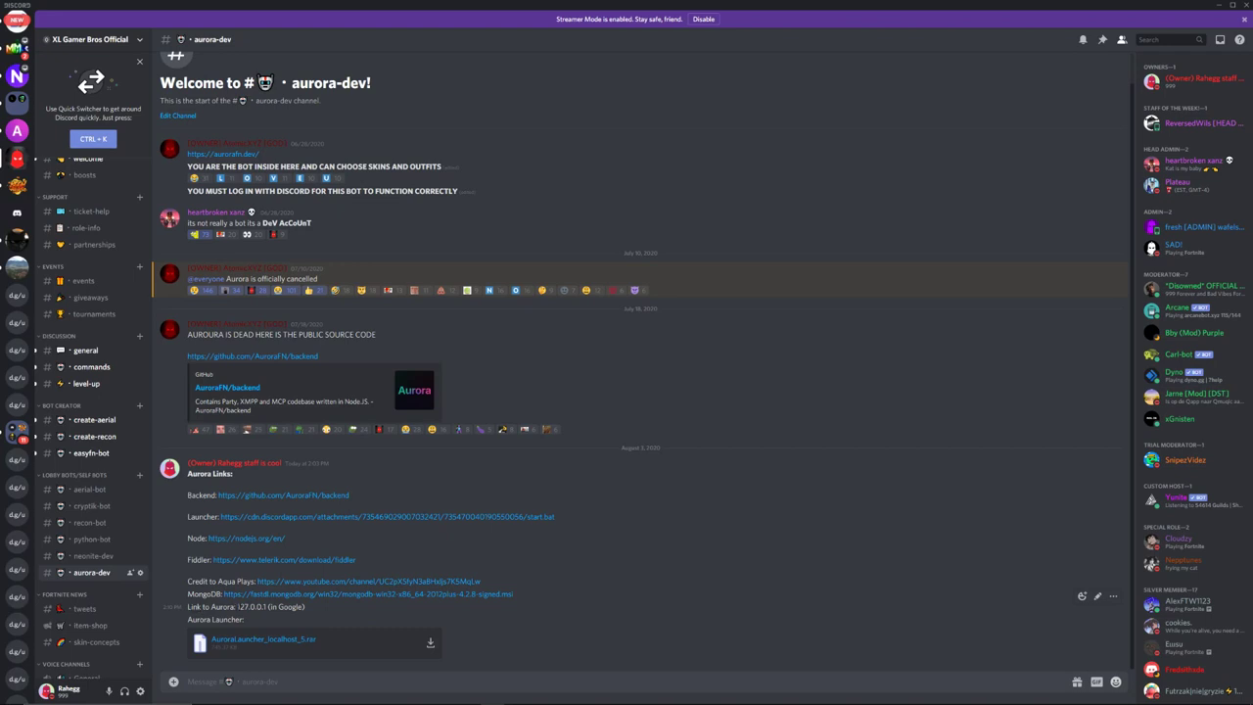
{"action": "left_click_drag", "start_coordinate": [237, 607], "coordinate": [263, 607]}
{"action": "key", "text": "super+1"}
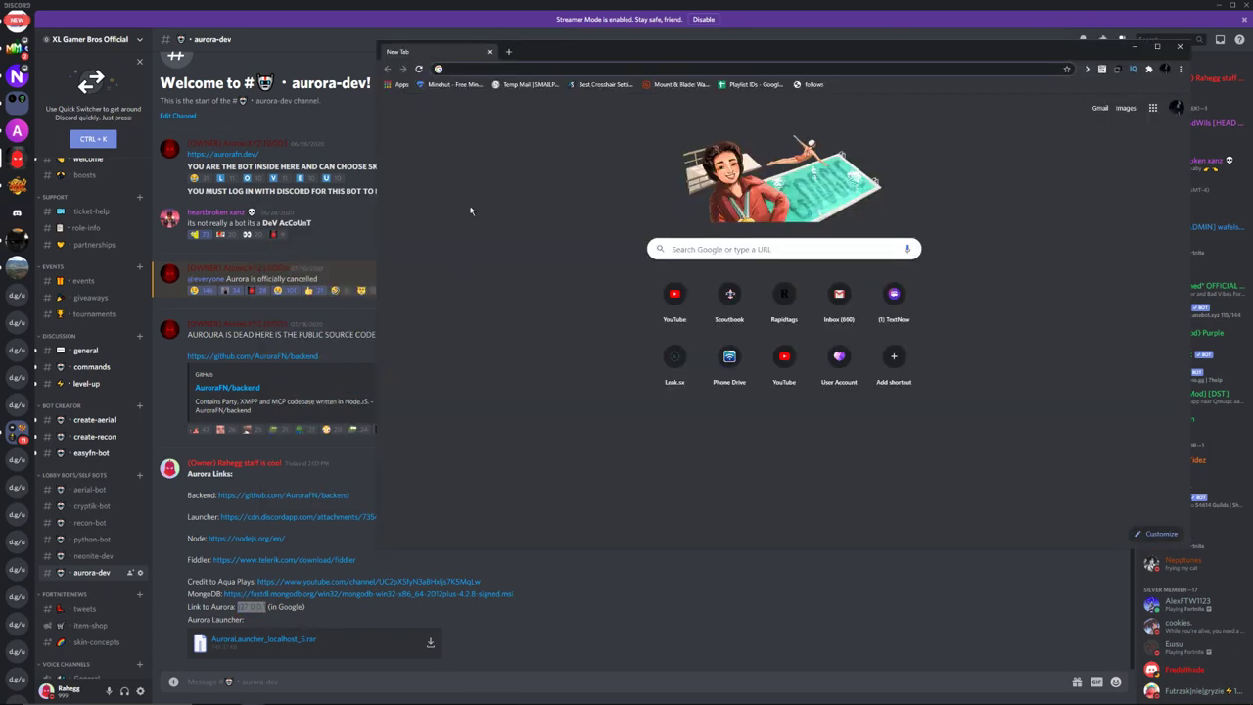
{"action": "type", "text": "127.0.0.1"}
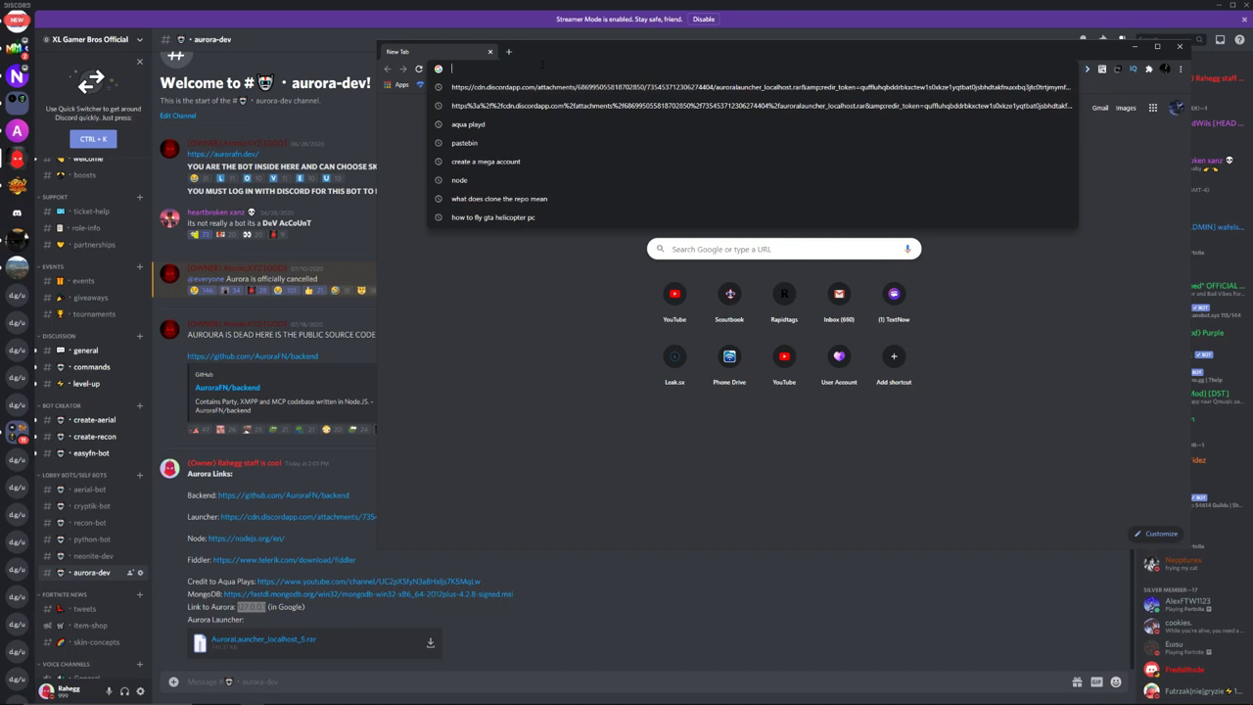
{"action": "key", "text": "Return"}
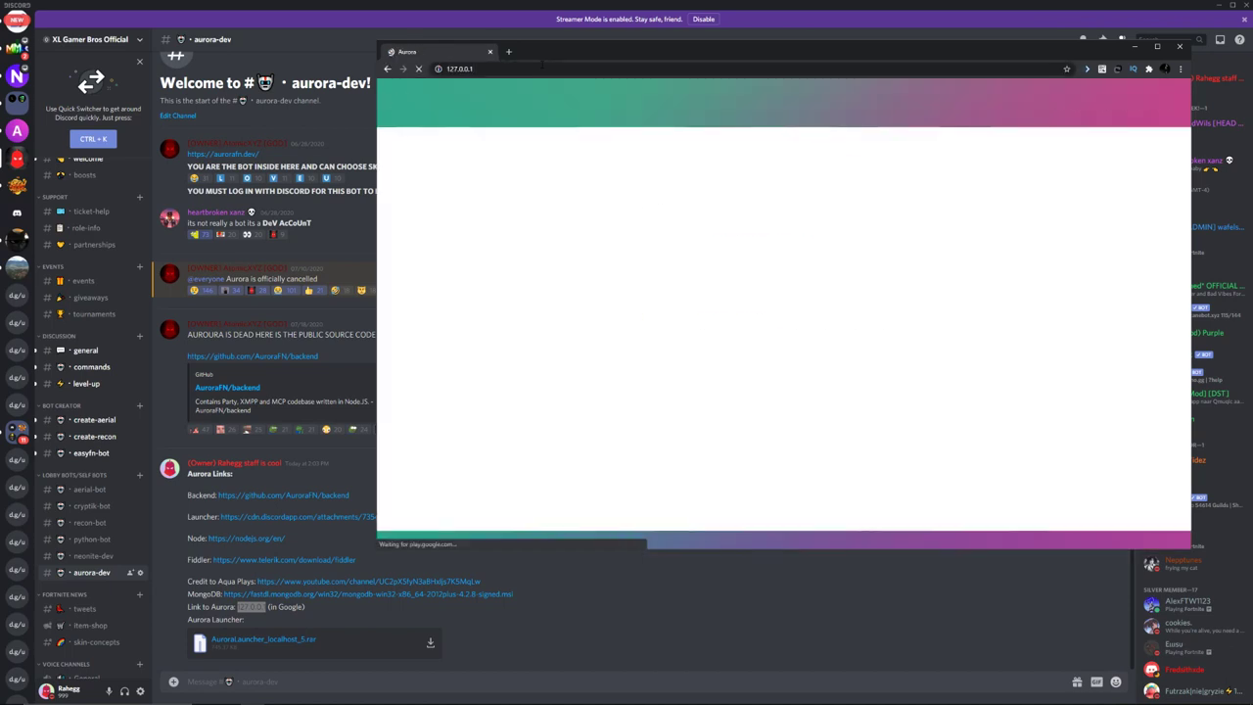
{"action": "double_click", "coordinate": [755, 51]}
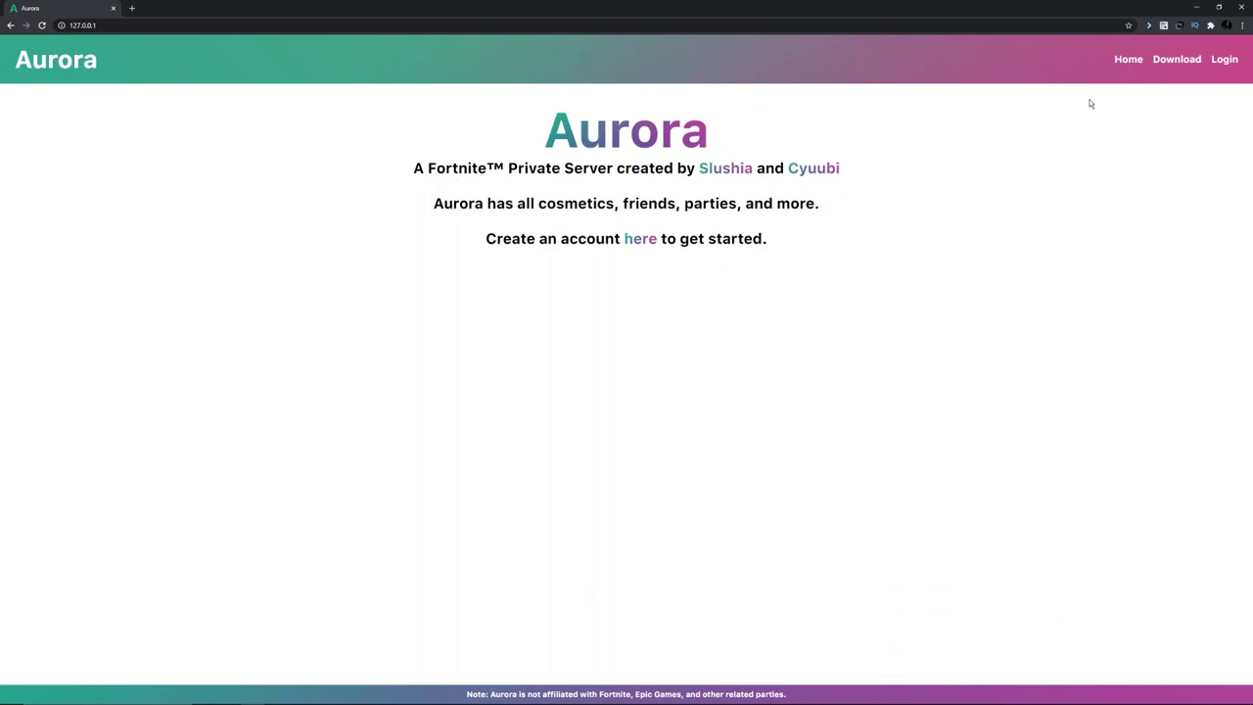
Go to the Aurora sign-up page and enter the username XL_Test.
{"action": "left_click", "coordinate": [1224, 62]}
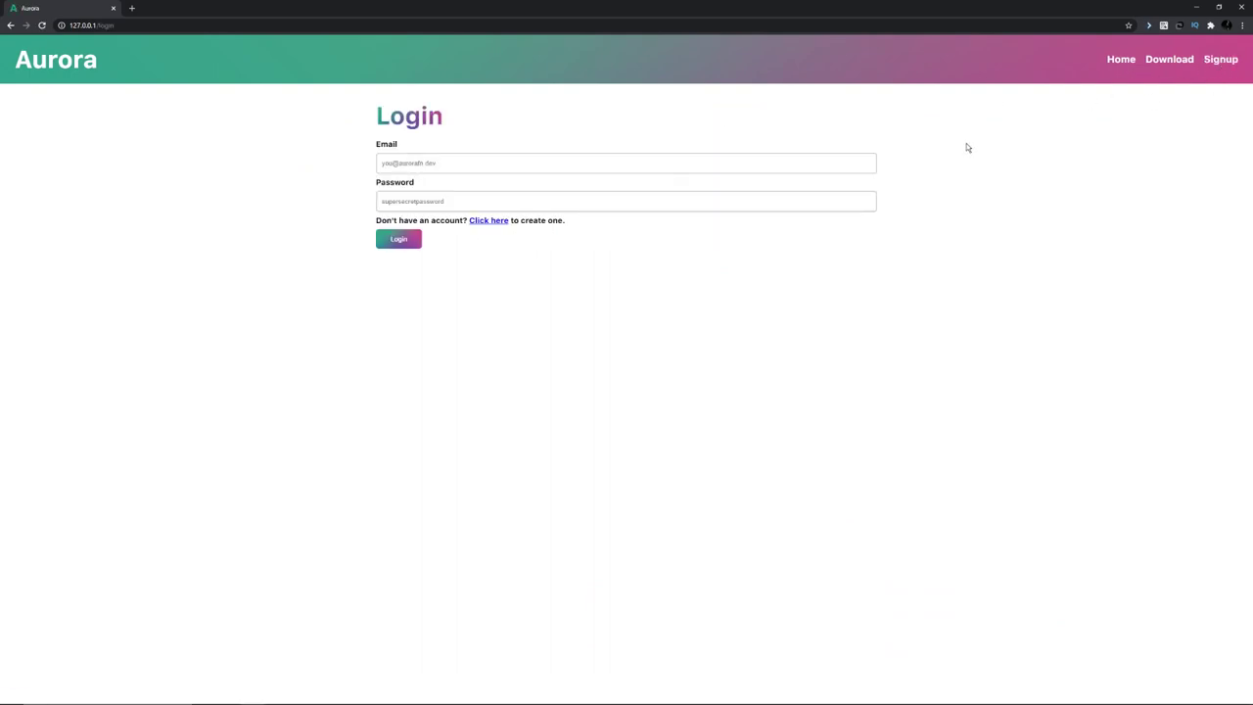
{"action": "left_click", "coordinate": [1224, 65]}
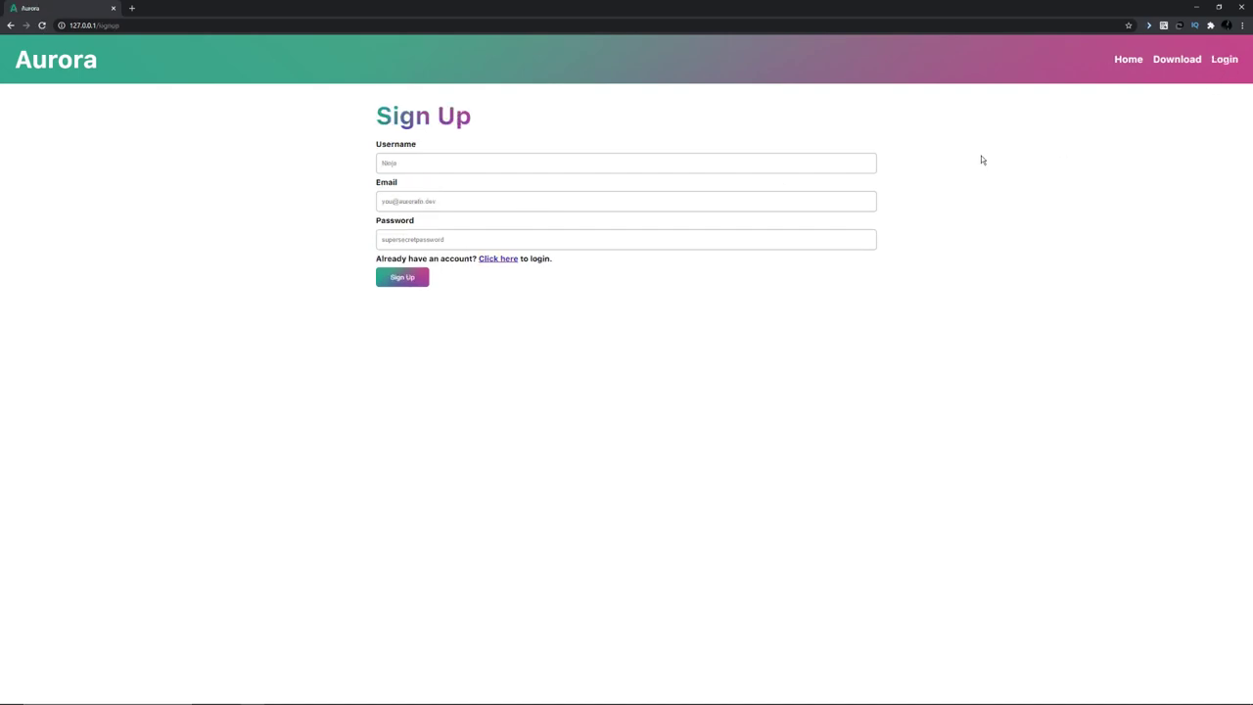
{"action": "left_click", "coordinate": [761, 164]}
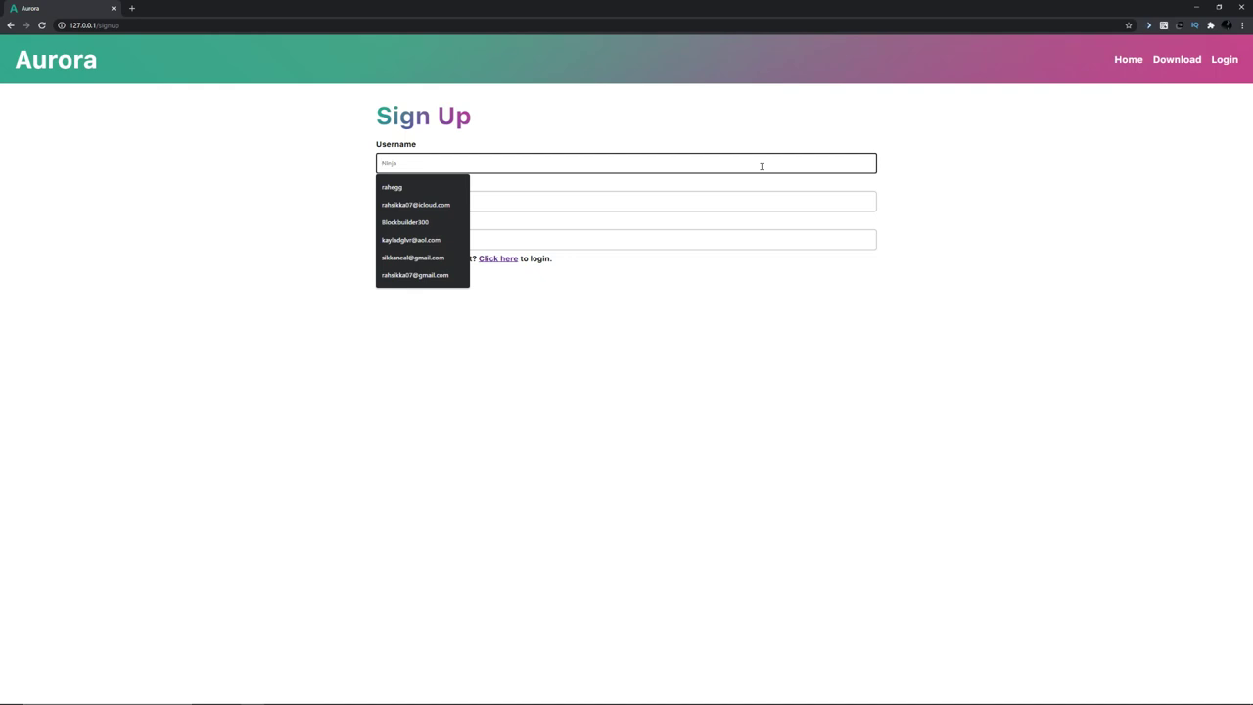
{"action": "type", "text": "X"}
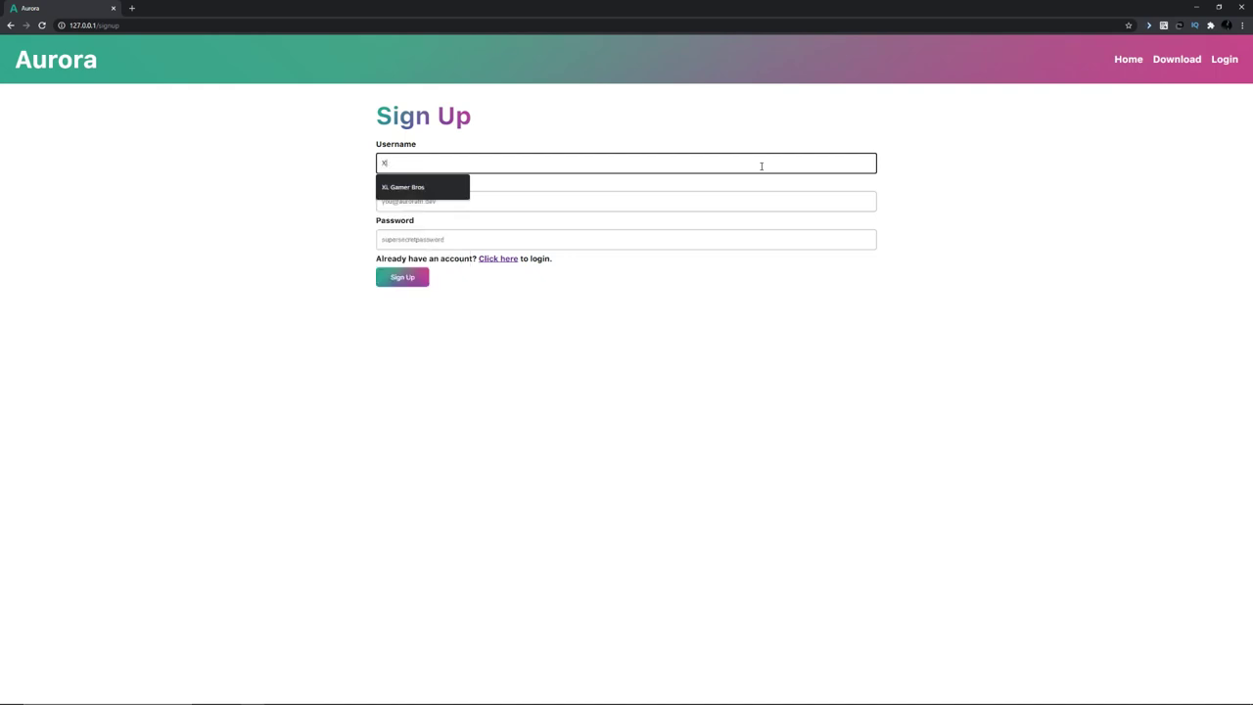
{"action": "type", "text": "L_Test"}
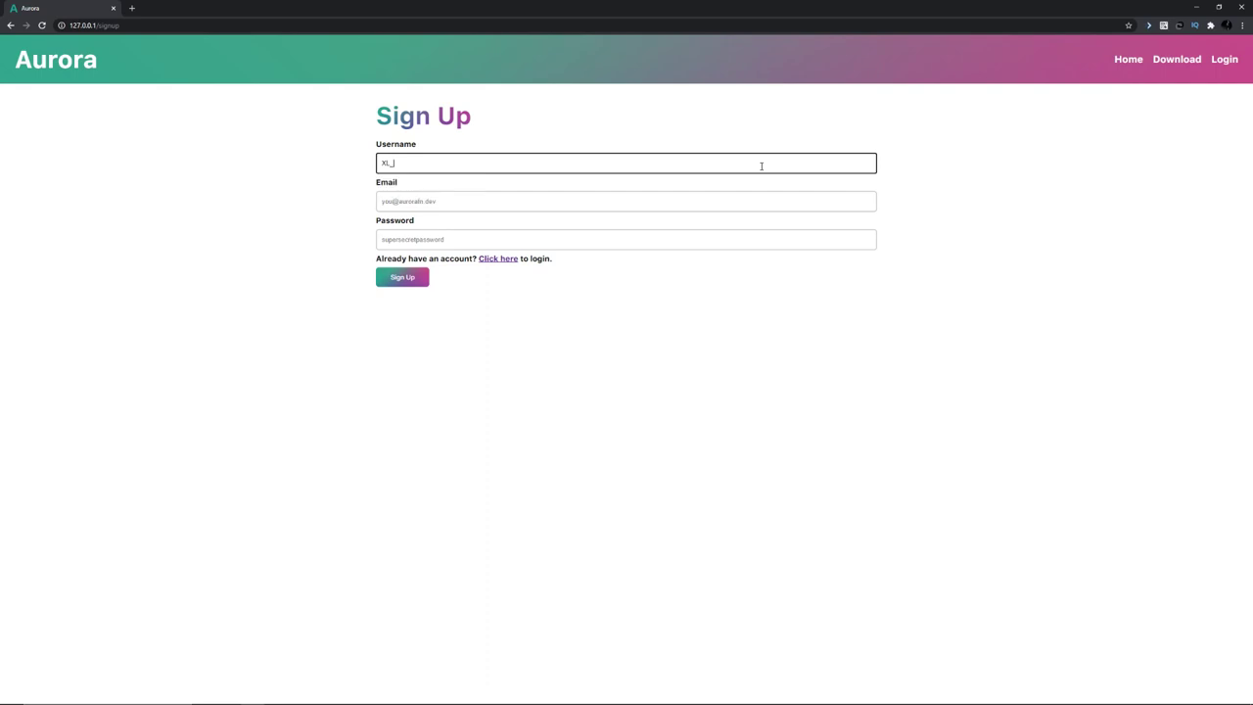
Fill in the account's e-mail address, correcting its name part, and start typing the password.
{"action": "left_click", "coordinate": [741, 200]}
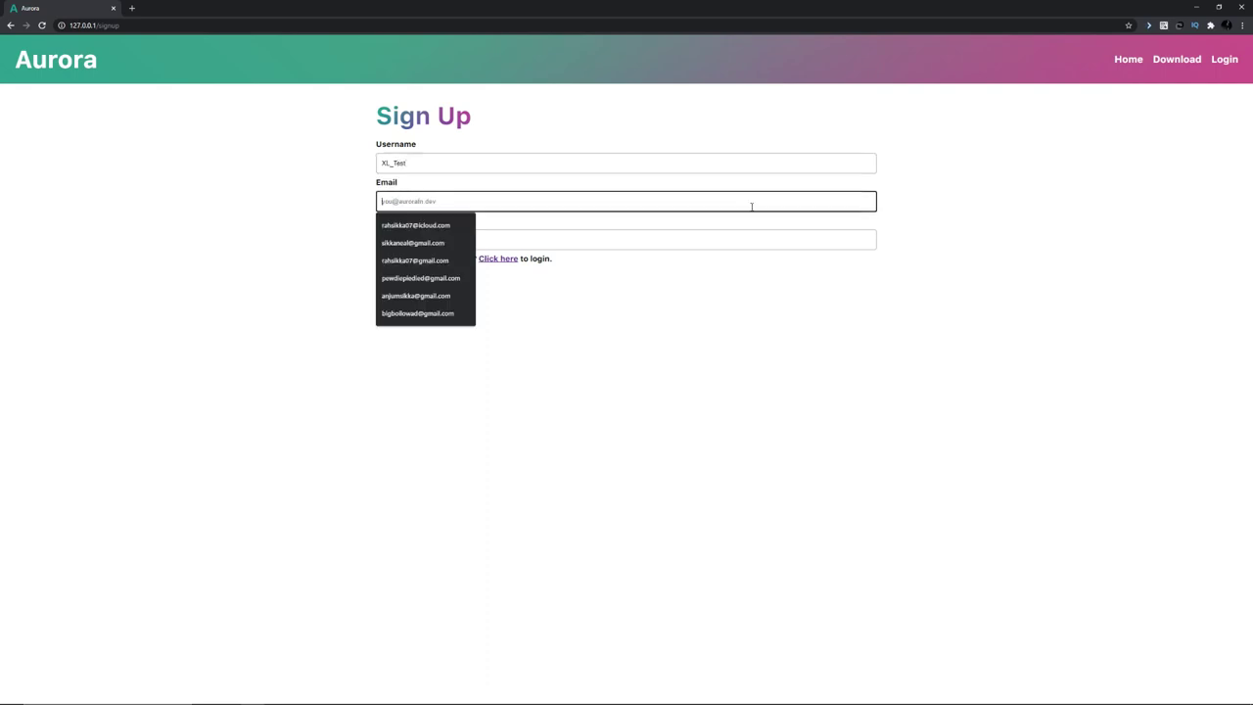
{"action": "type", "text": "xl"}
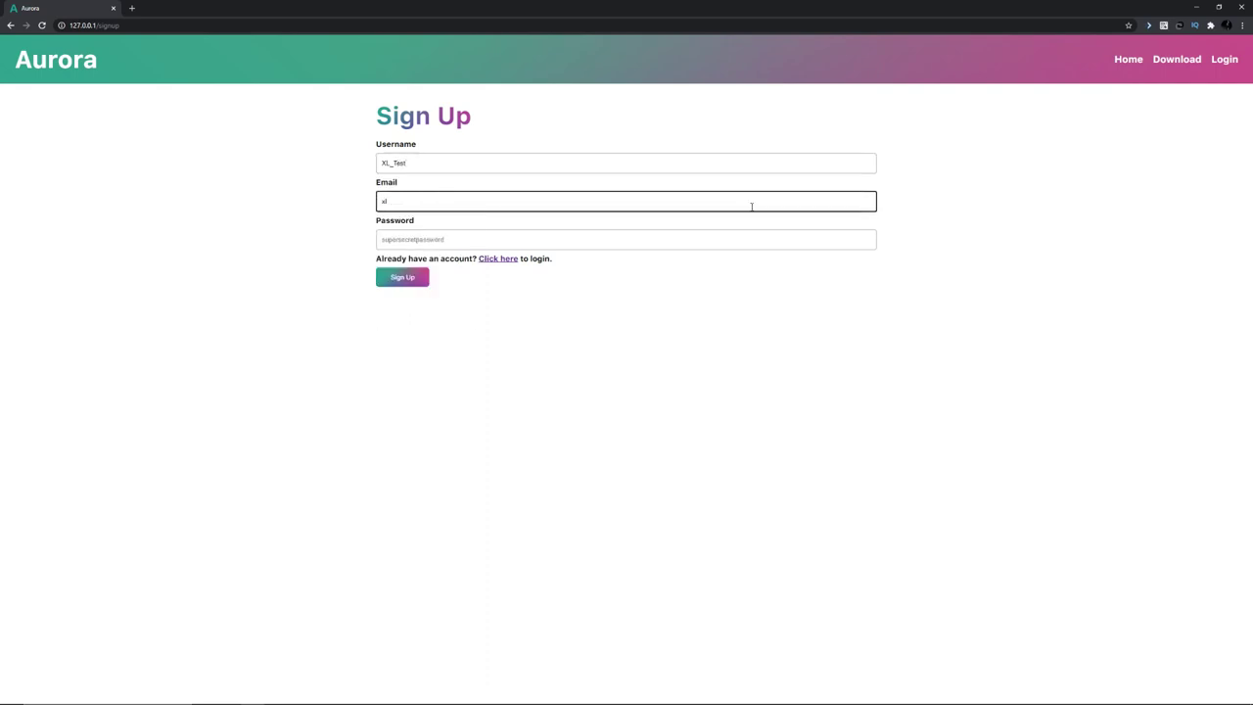
{"action": "key", "text": "BackSpace"}
{"action": "key", "text": "BackSpace"}
{"action": "left_click_drag", "start_coordinate": [408, 203], "coordinate": [356, 206]}
{"action": "key", "text": "BackSpace"}
{"action": "left_click", "coordinate": [449, 239]}
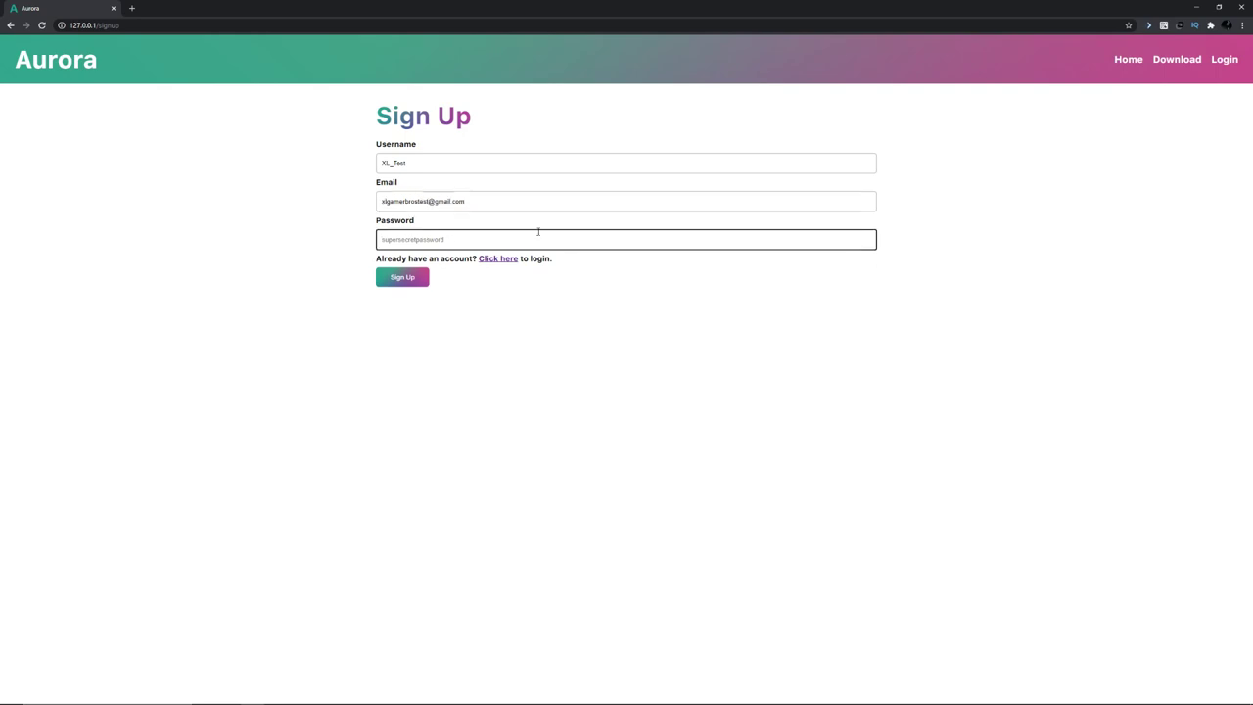
{"action": "type", "text": "sup"}
Submit the sign-up and fill the Login page's email from the saved suggestion.
{"action": "left_click", "coordinate": [404, 280]}
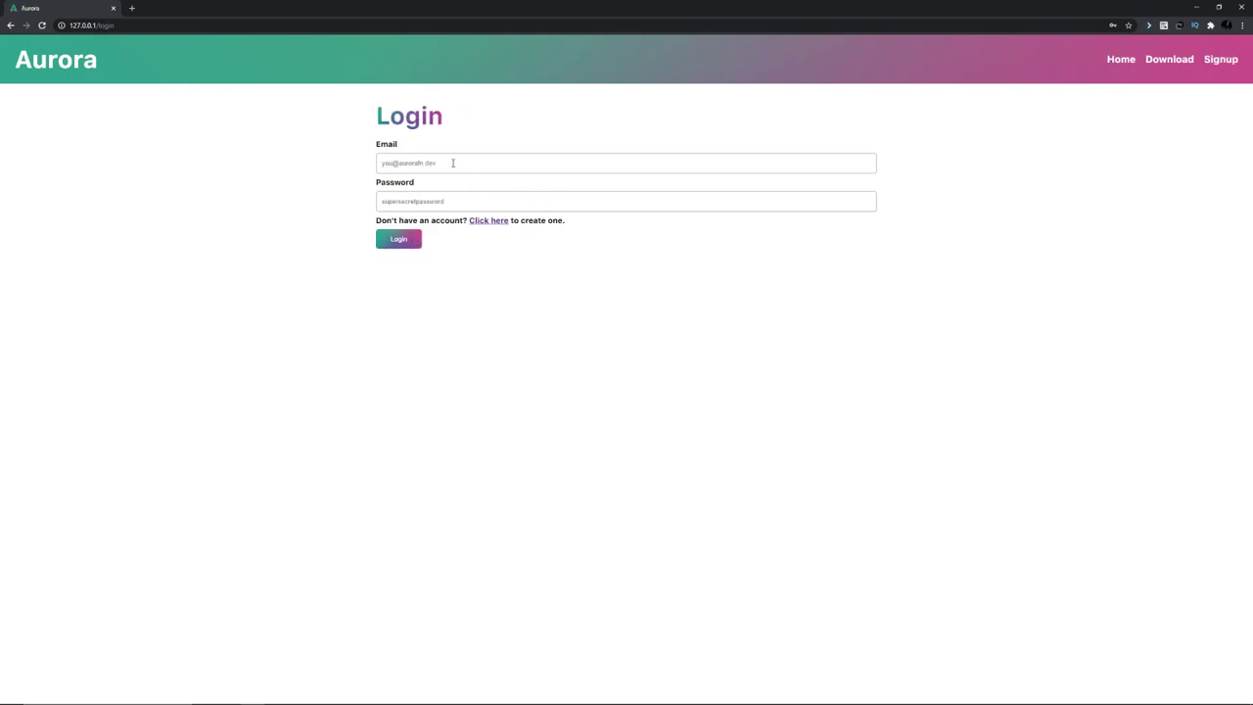
{"action": "left_click", "coordinate": [445, 164]}
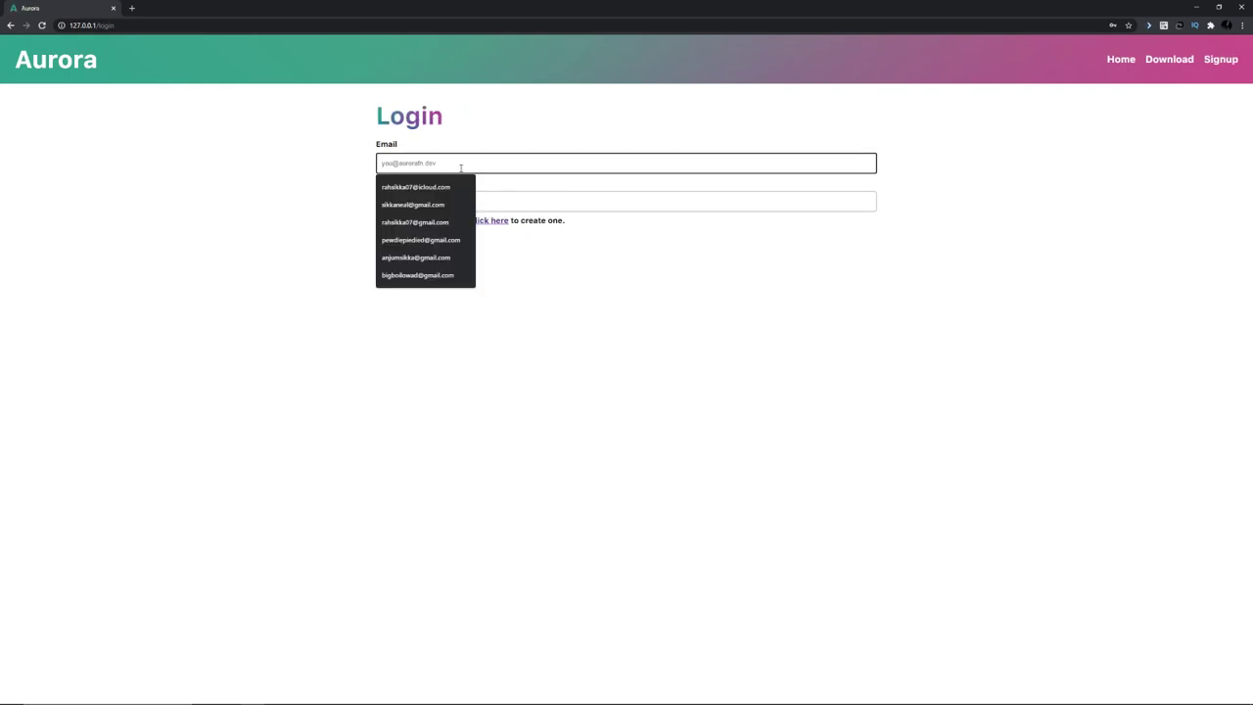
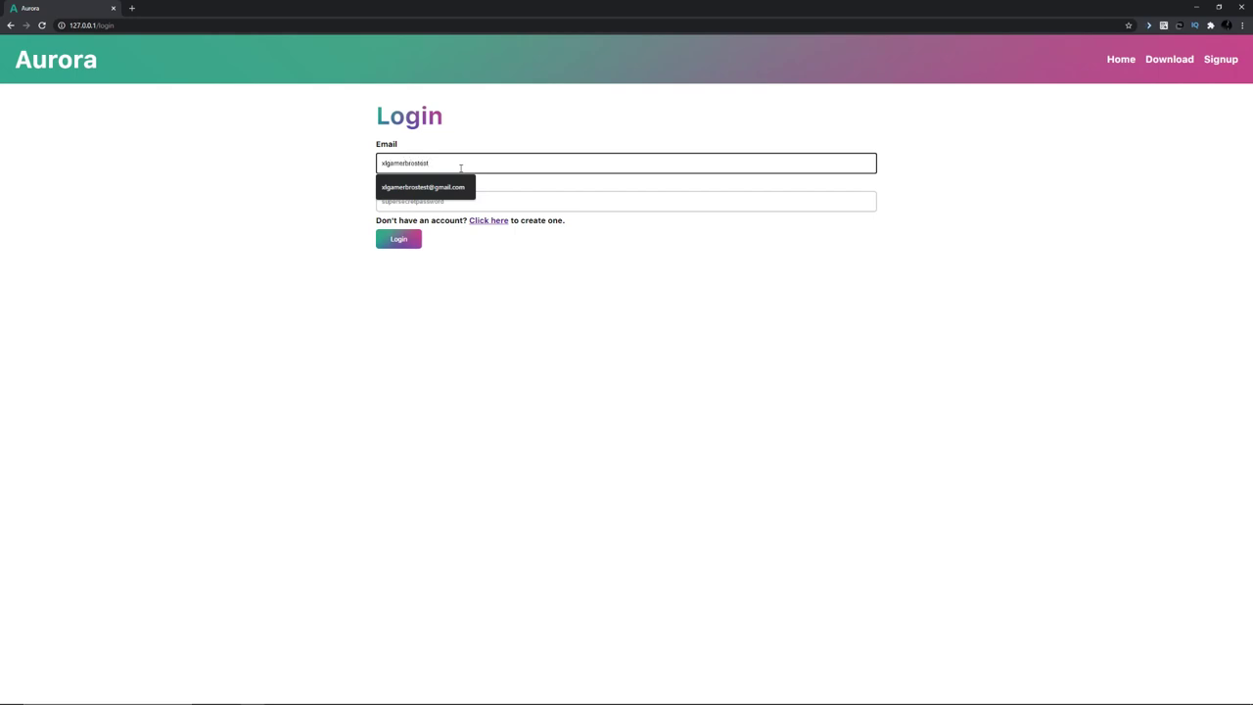
{"action": "left_click", "coordinate": [422, 187]}
Enter the account password, submit, and retype it after the 'Incorrect password' error.
{"action": "left_click", "coordinate": [481, 201]}
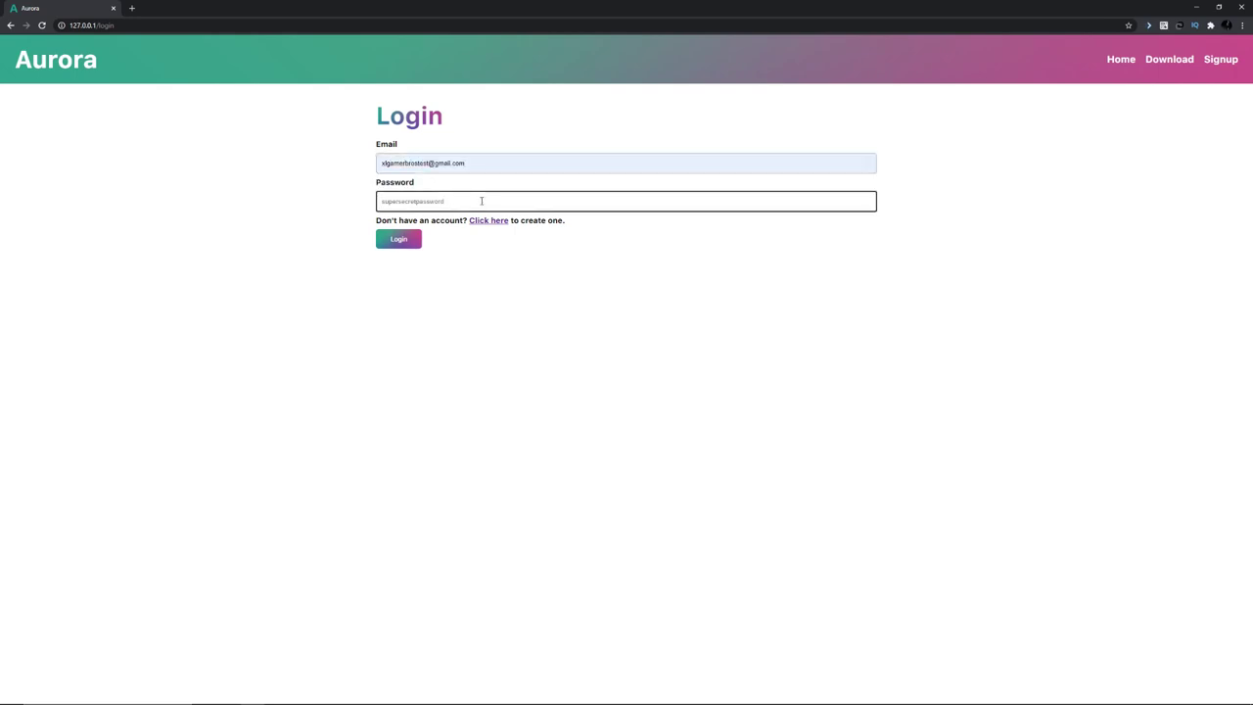
{"action": "type", "text": "supersecr"}
{"action": "key", "text": "Return"}
{"action": "left_click_drag", "start_coordinate": [480, 201], "coordinate": [343, 202]}
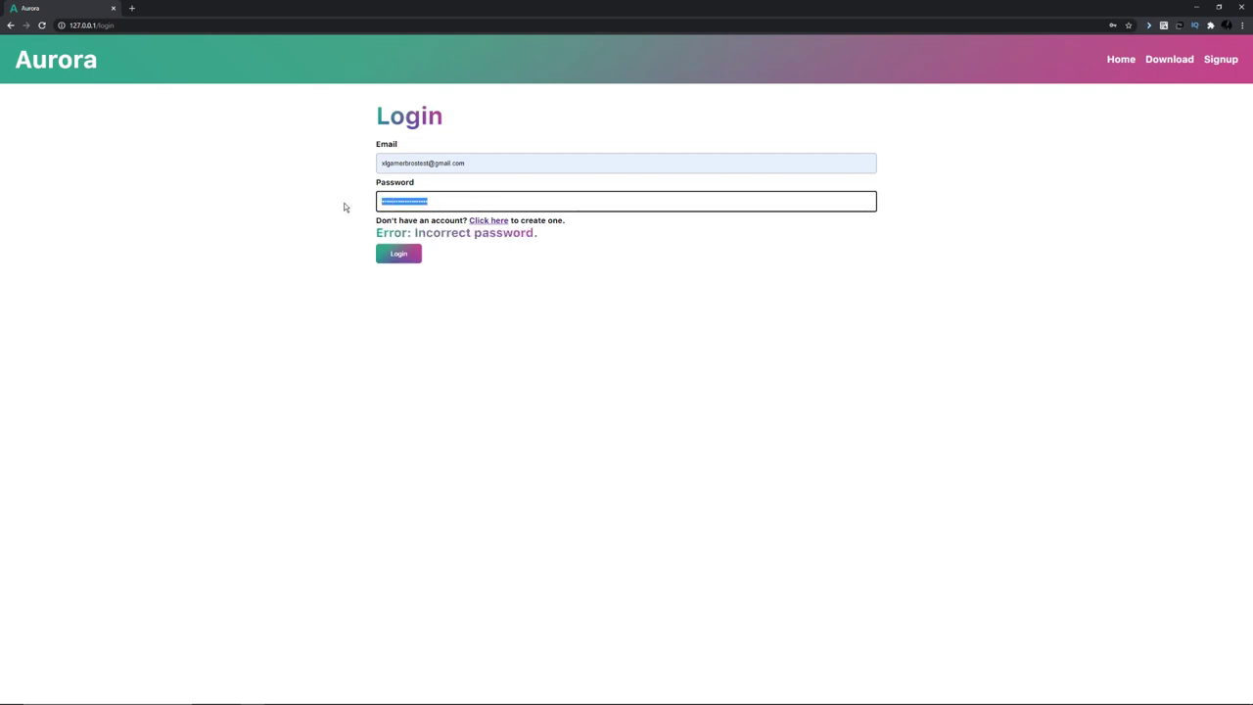
{"action": "type", "text": "supersecret"}
Log in, save the password in Chrome, and set V-Bucks to 1000000 and Level to 10.
{"action": "key", "text": "Return"}
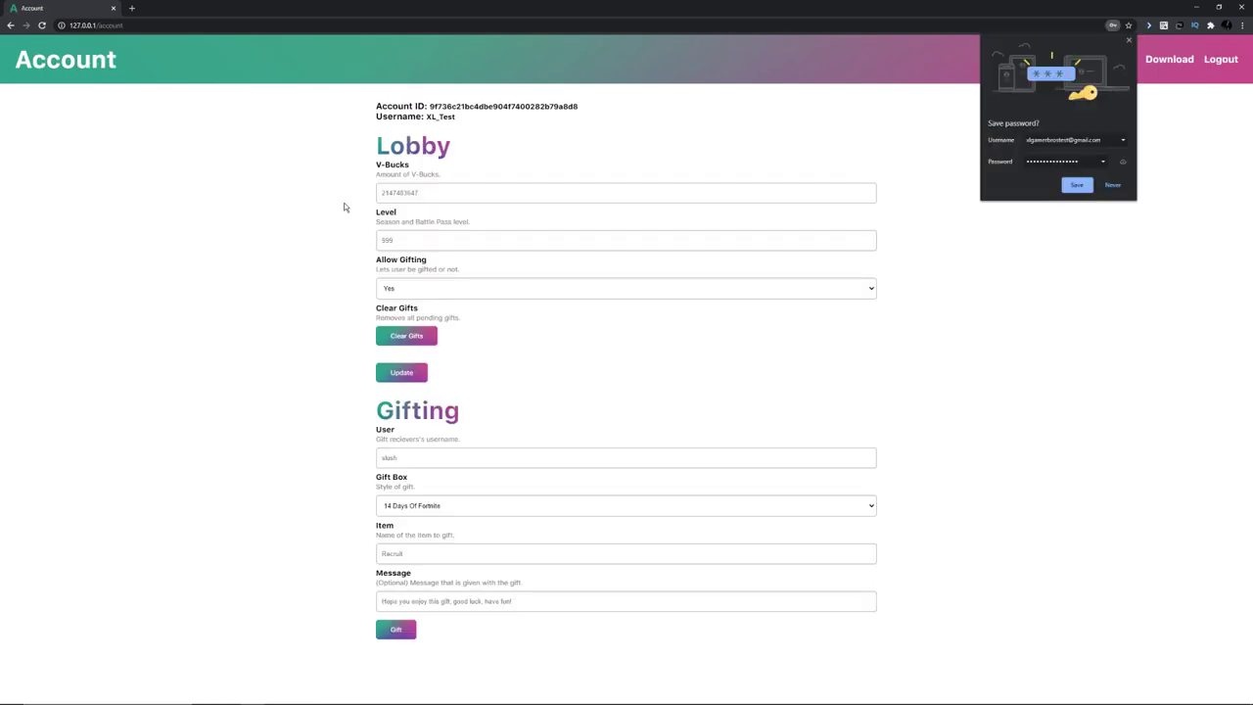
{"action": "left_click", "coordinate": [1077, 184]}
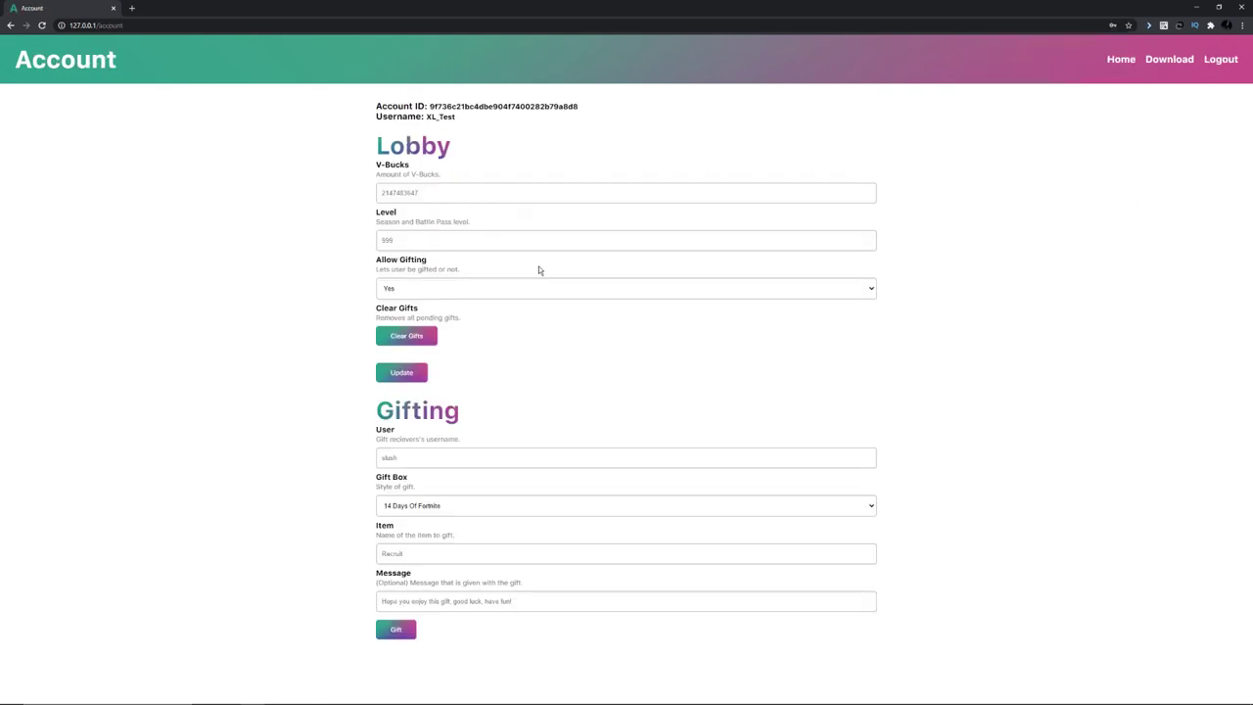
{"action": "left_click", "coordinate": [432, 198]}
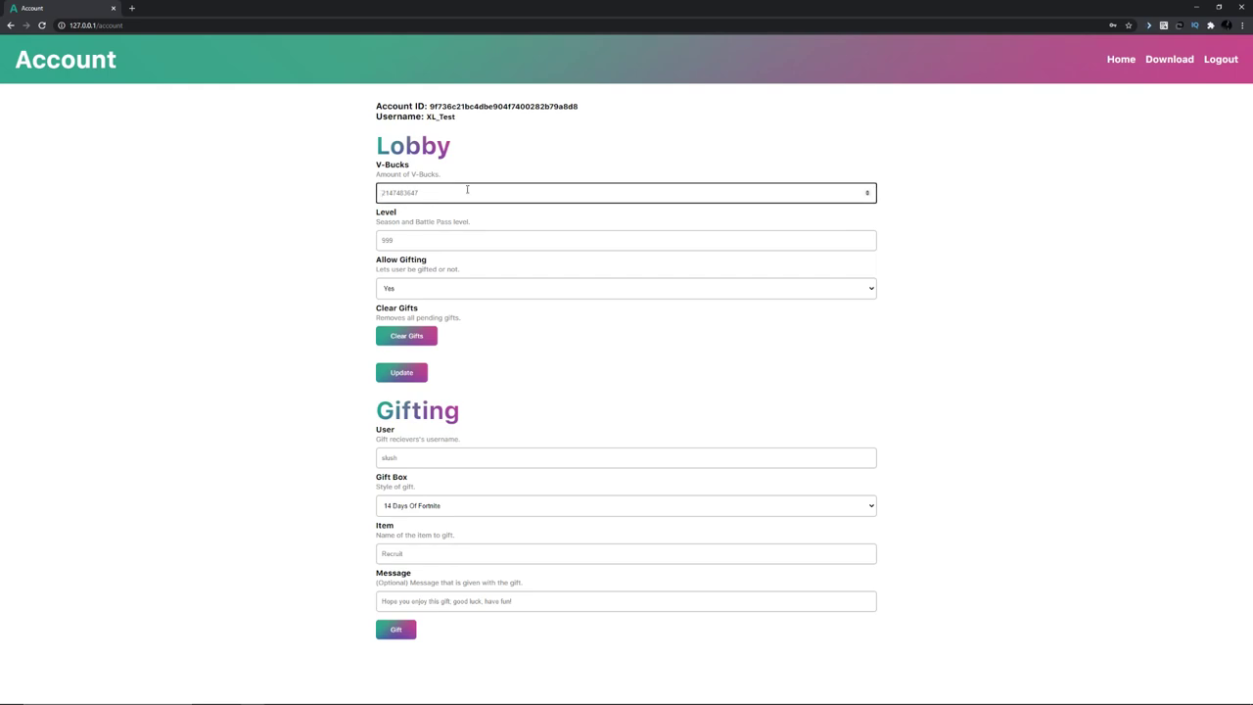
{"action": "type", "text": "1000000"}
{"action": "left_click", "coordinate": [418, 244]}
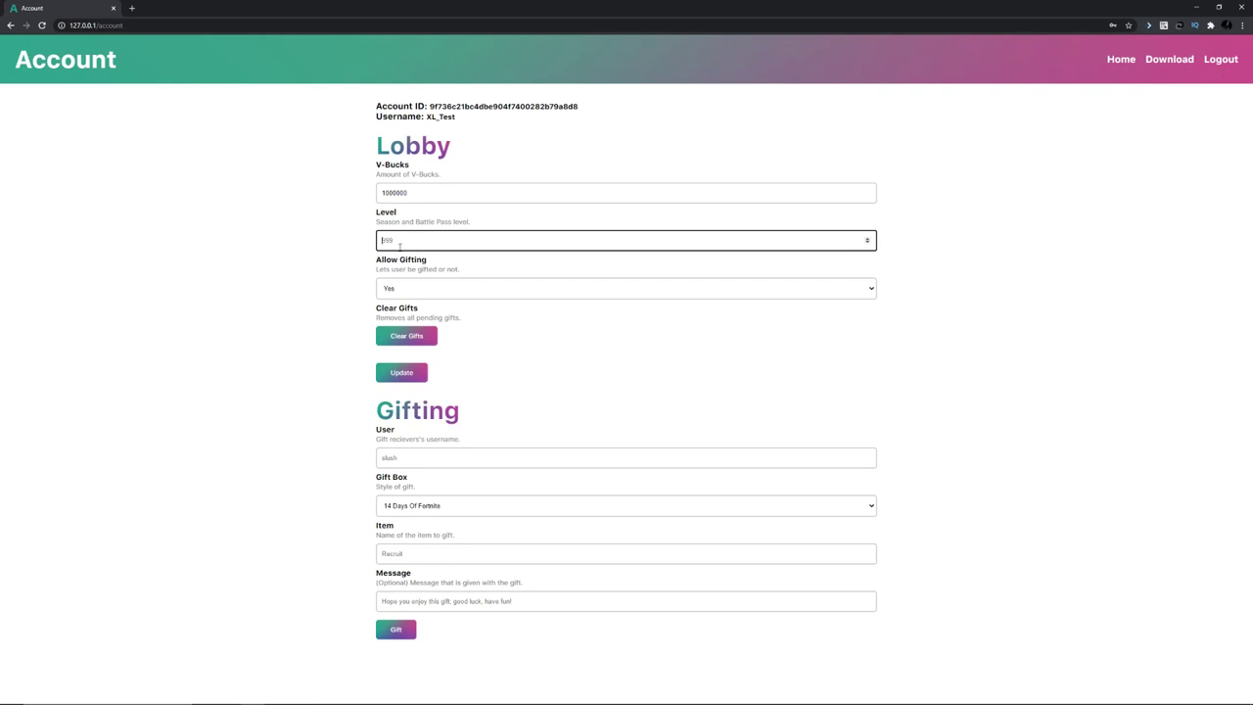
{"action": "type", "text": "10"}
Keep Allow Gifting set to Yes, dismiss the recipient suggestion, and minimize Chrome.
{"action": "left_click", "coordinate": [466, 291]}
{"action": "left_click", "coordinate": [478, 293]}
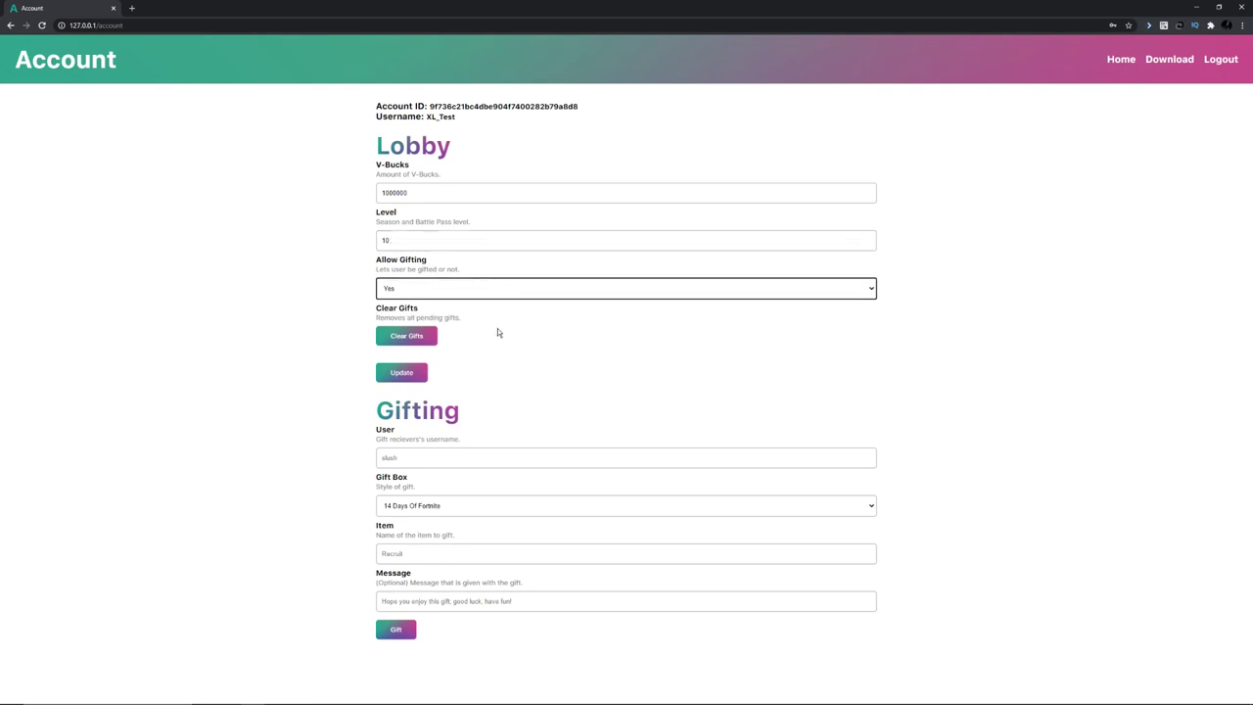
{"action": "left_click", "coordinate": [430, 458]}
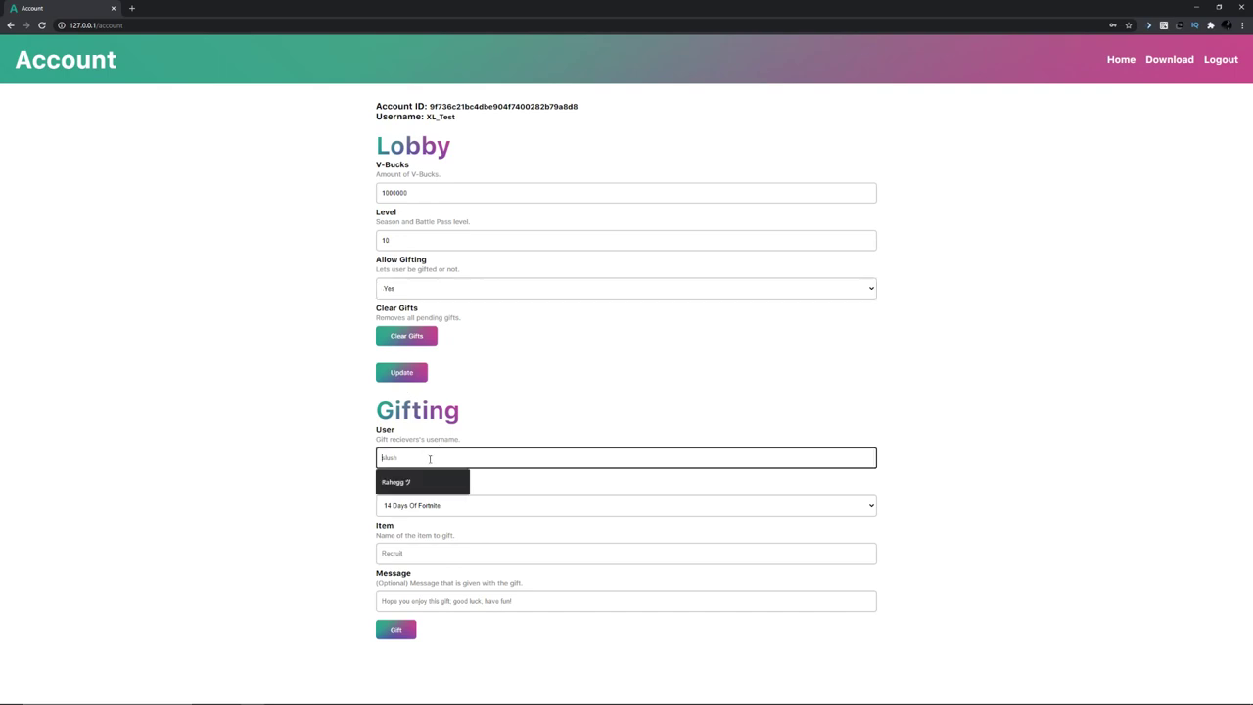
{"action": "left_click", "coordinate": [523, 435]}
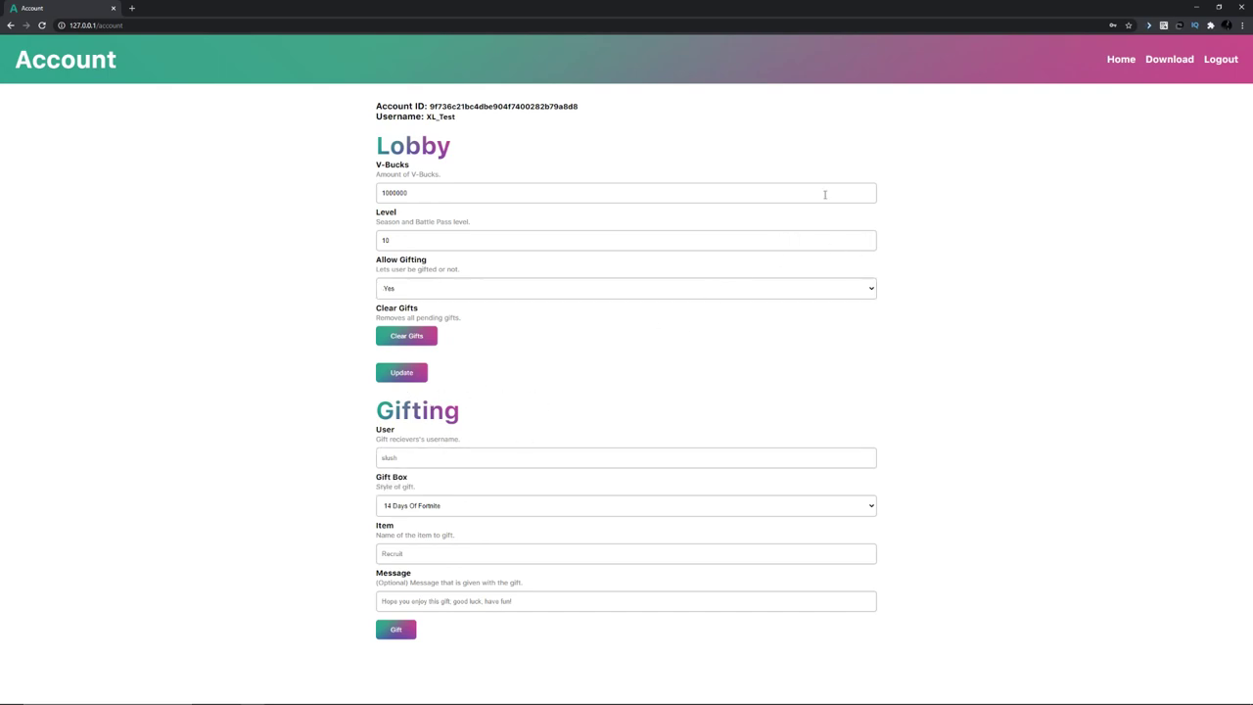
{"action": "left_click", "coordinate": [1198, 6]}
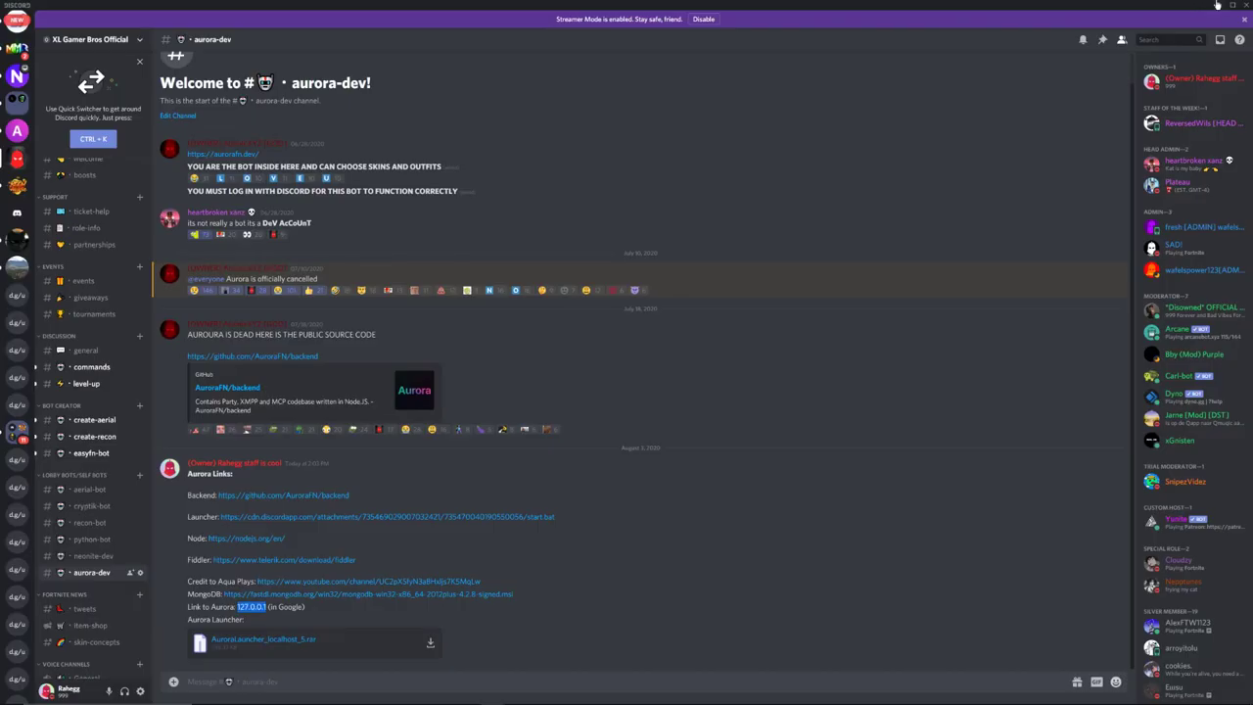
Clear away Discord, the server console and backend-master, then run FortniteLauncher from AuroraLauncher_localhost_5.
{"action": "left_click", "coordinate": [1217, 6]}
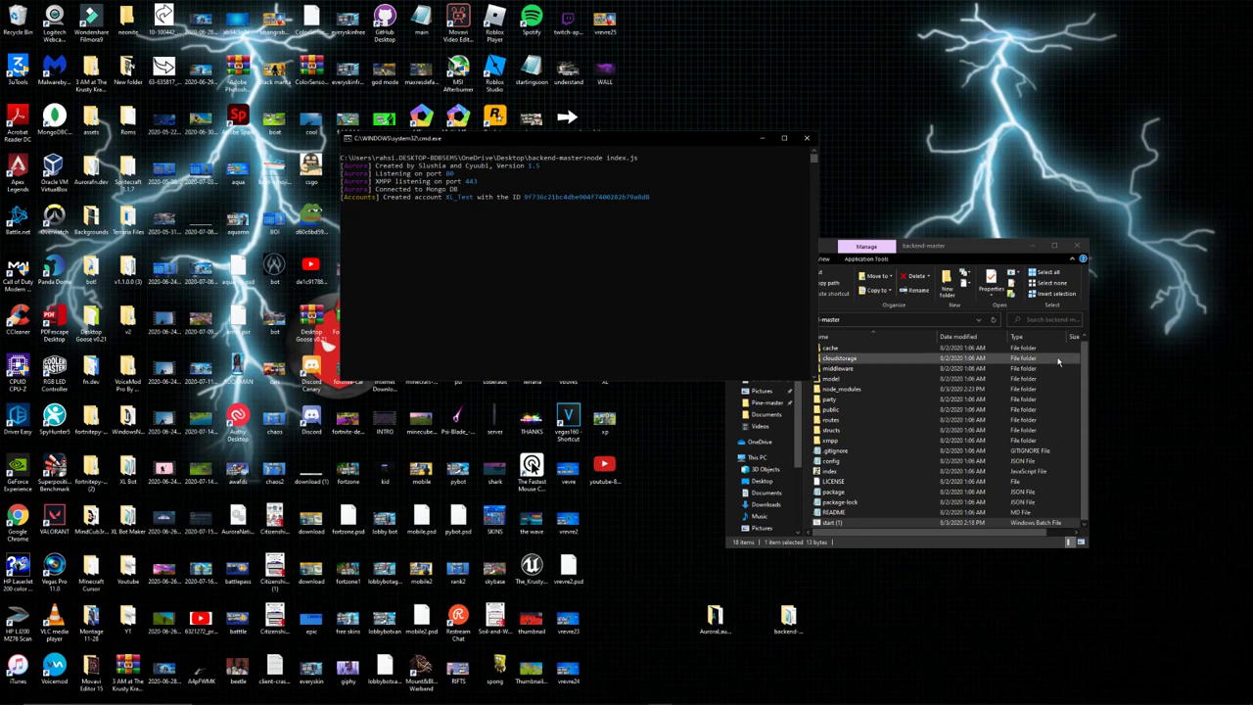
{"action": "left_click", "coordinate": [760, 139]}
{"action": "left_click", "coordinate": [1035, 248]}
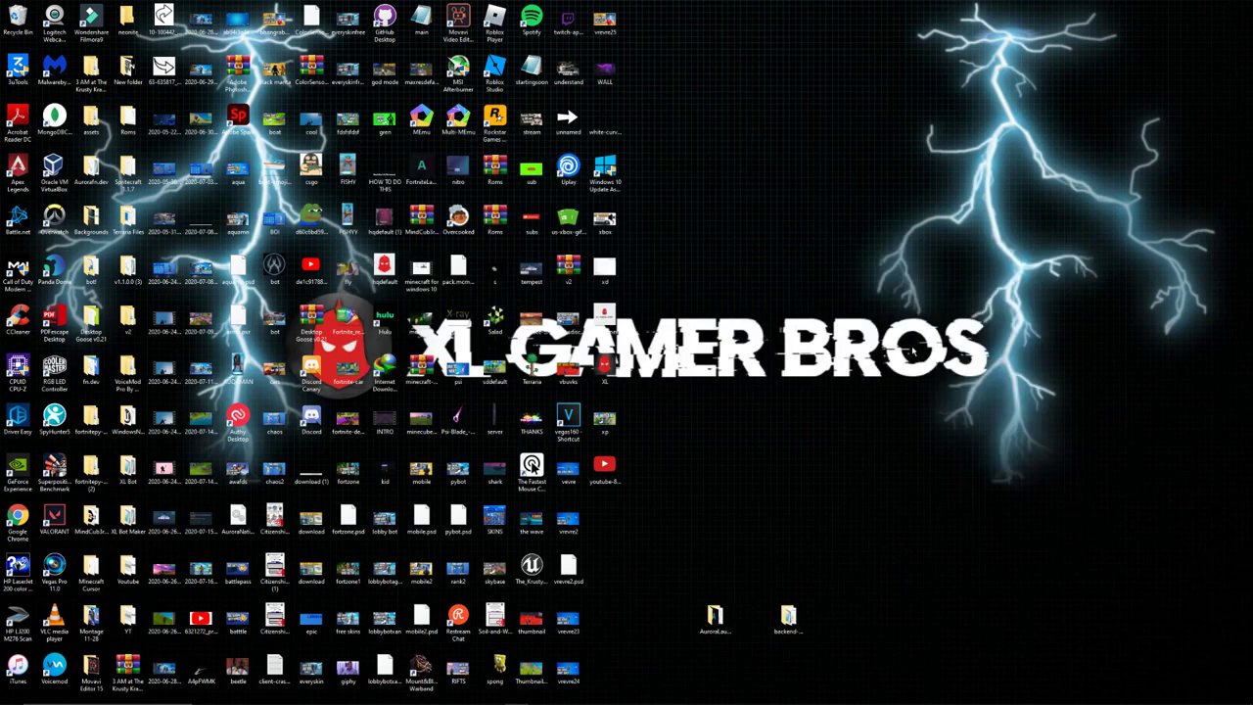
{"action": "double_click", "coordinate": [714, 613]}
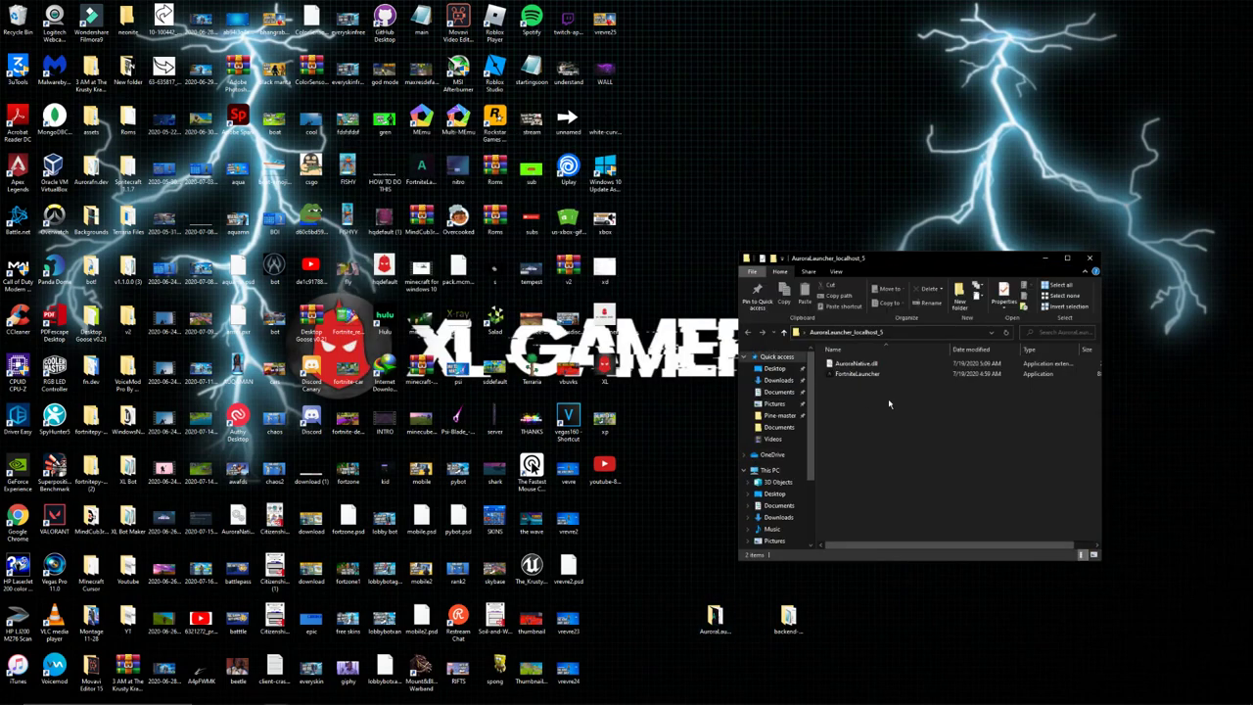
{"action": "left_click", "coordinate": [879, 376]}
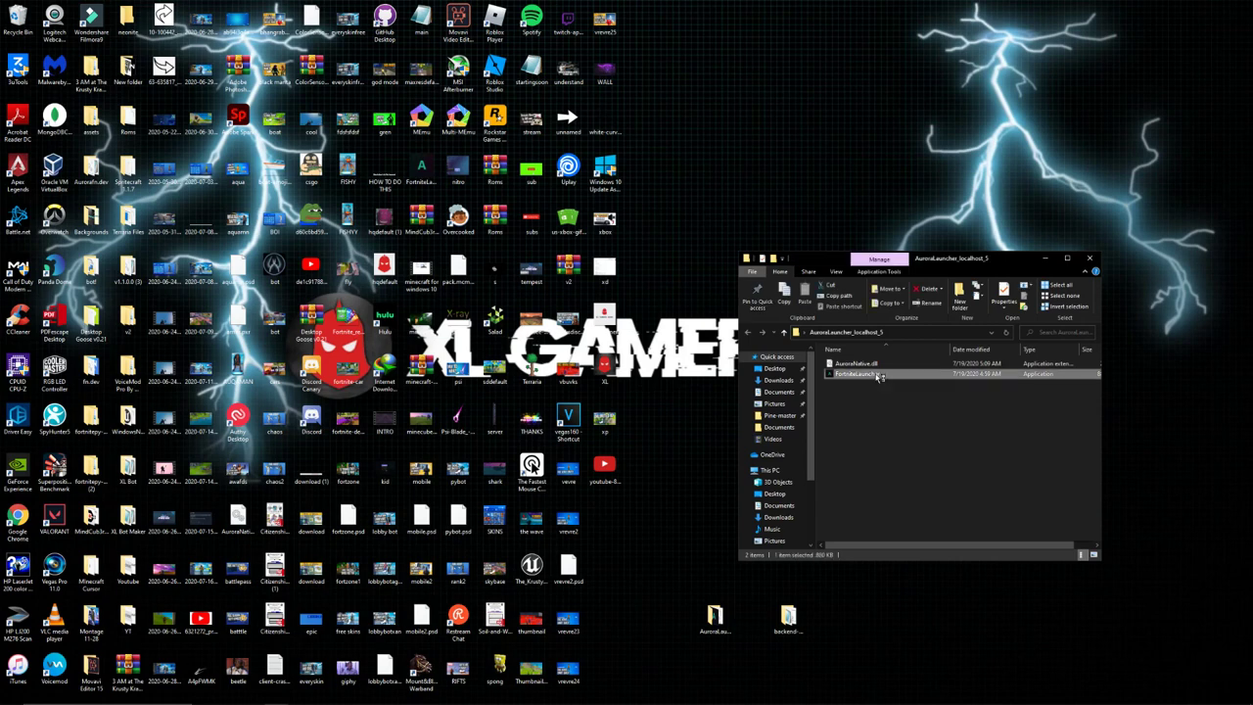
{"action": "double_click", "coordinate": [878, 375]}
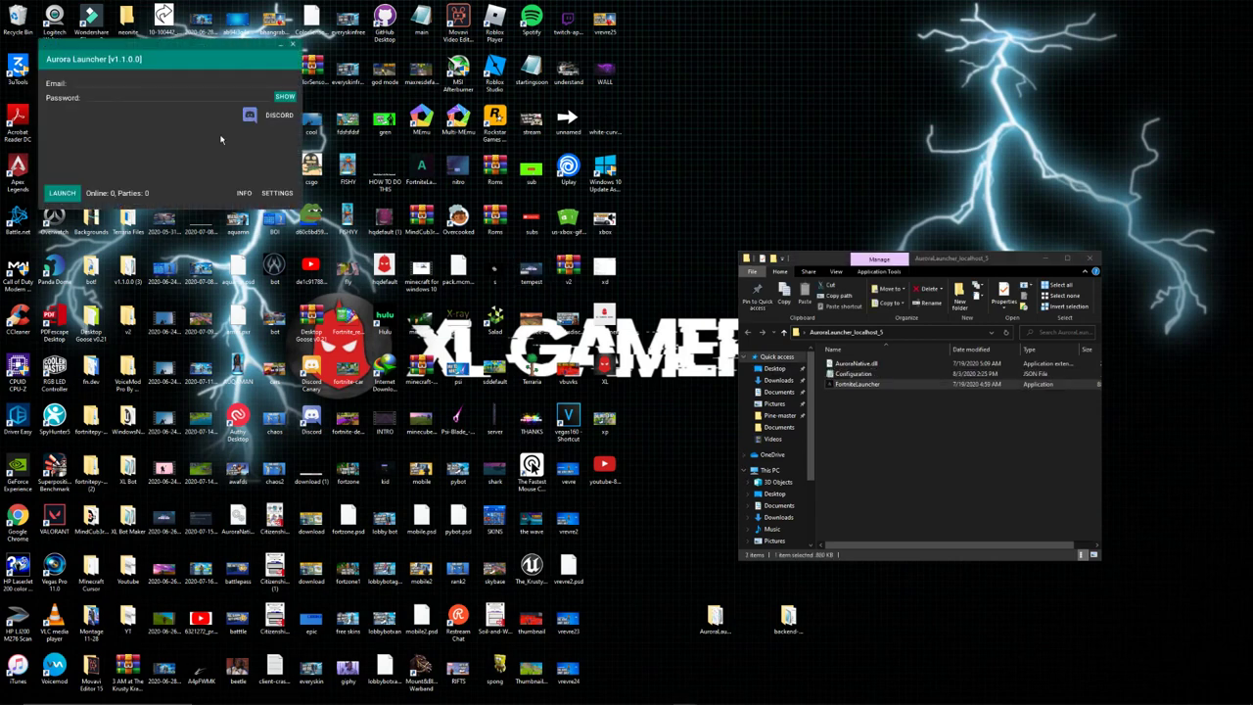
Center the Aurora Launcher window and launch Fortnite with the account's email and password.
{"action": "left_click_drag", "start_coordinate": [210, 65], "coordinate": [828, 235]}
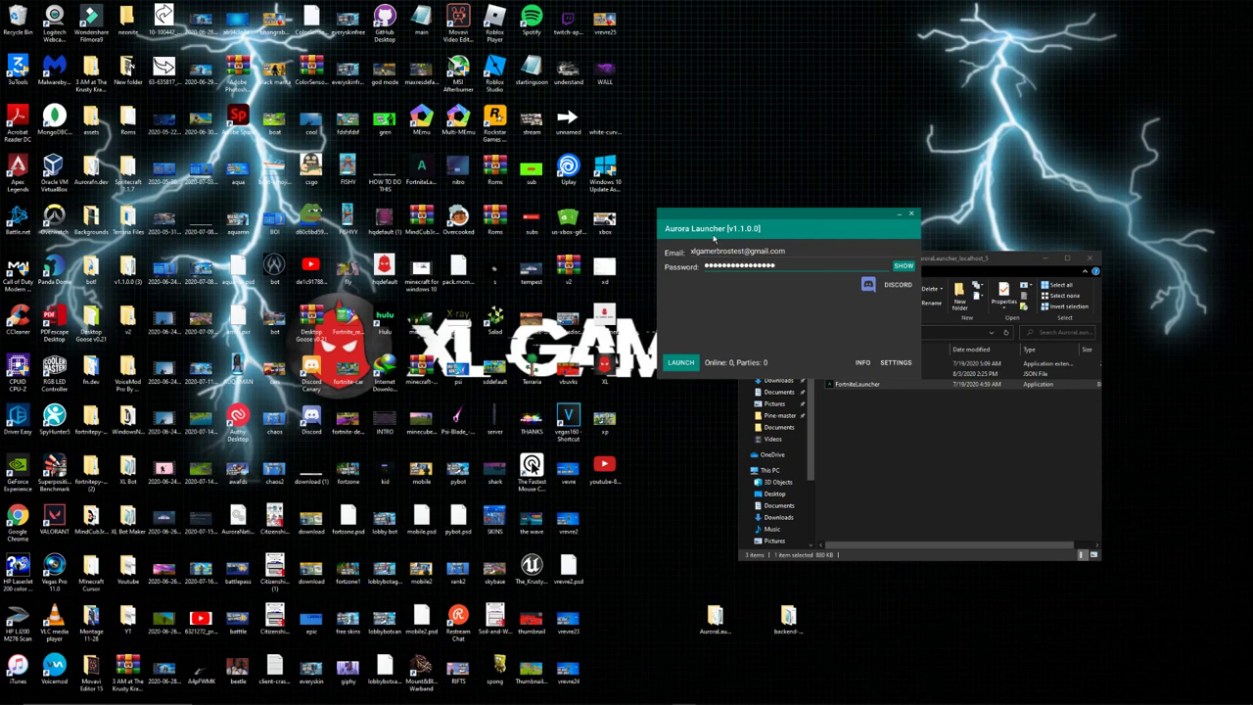
{"action": "left_click", "coordinate": [689, 361]}
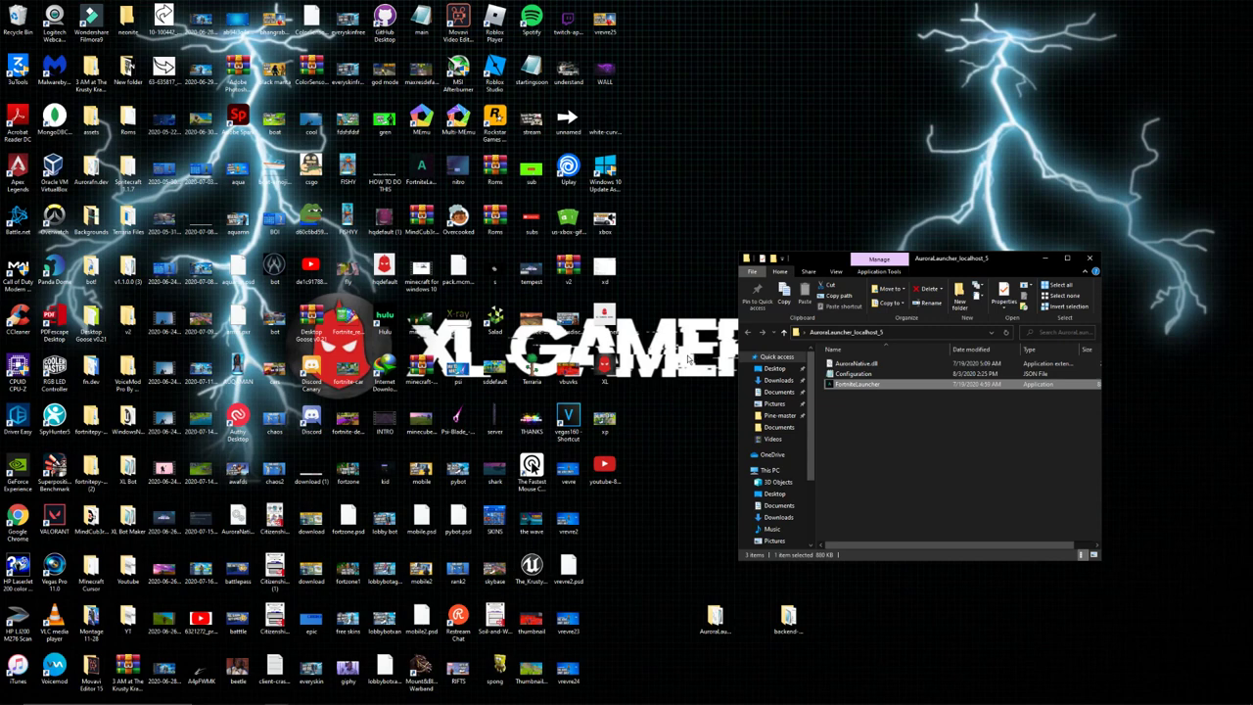
{"action": "mouse_move", "coordinate": [739, 702]}
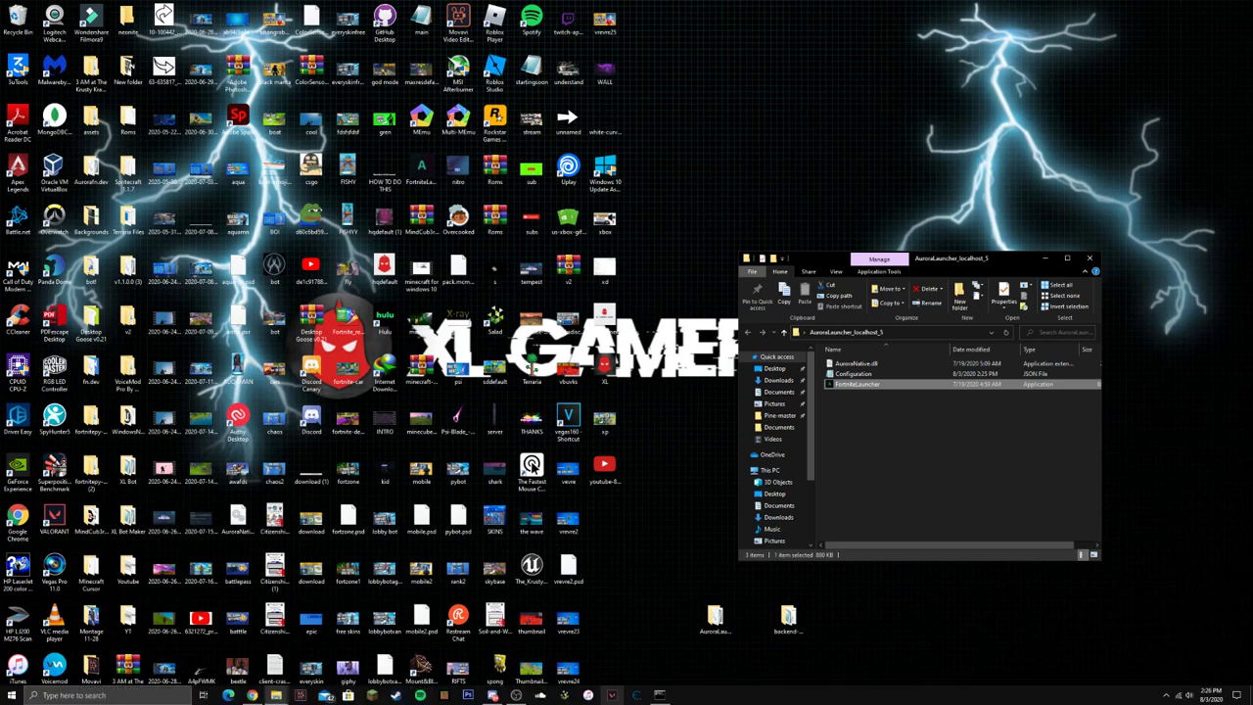
Once Fortnite loads, play Battle Royale, dismiss the profile error, and open the Locker.
{"action": "mouse_move", "coordinate": [626, 701]}
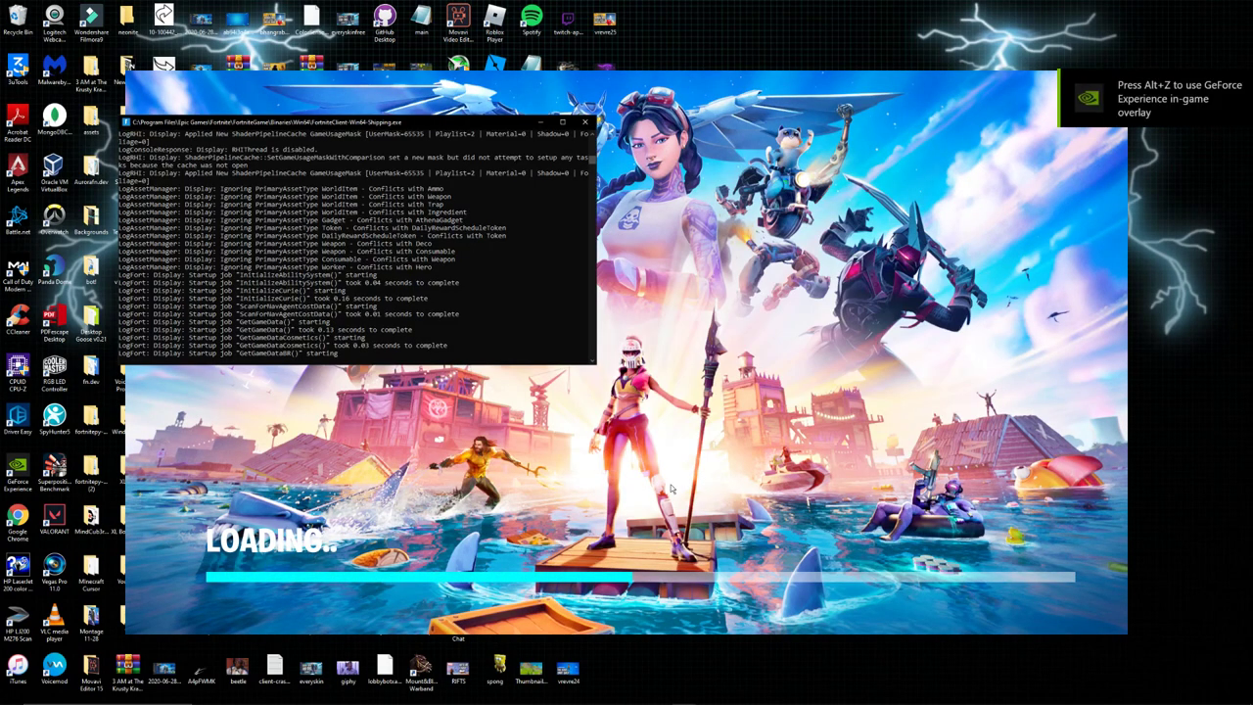
{"action": "left_click_drag", "start_coordinate": [426, 127], "coordinate": [331, 86]}
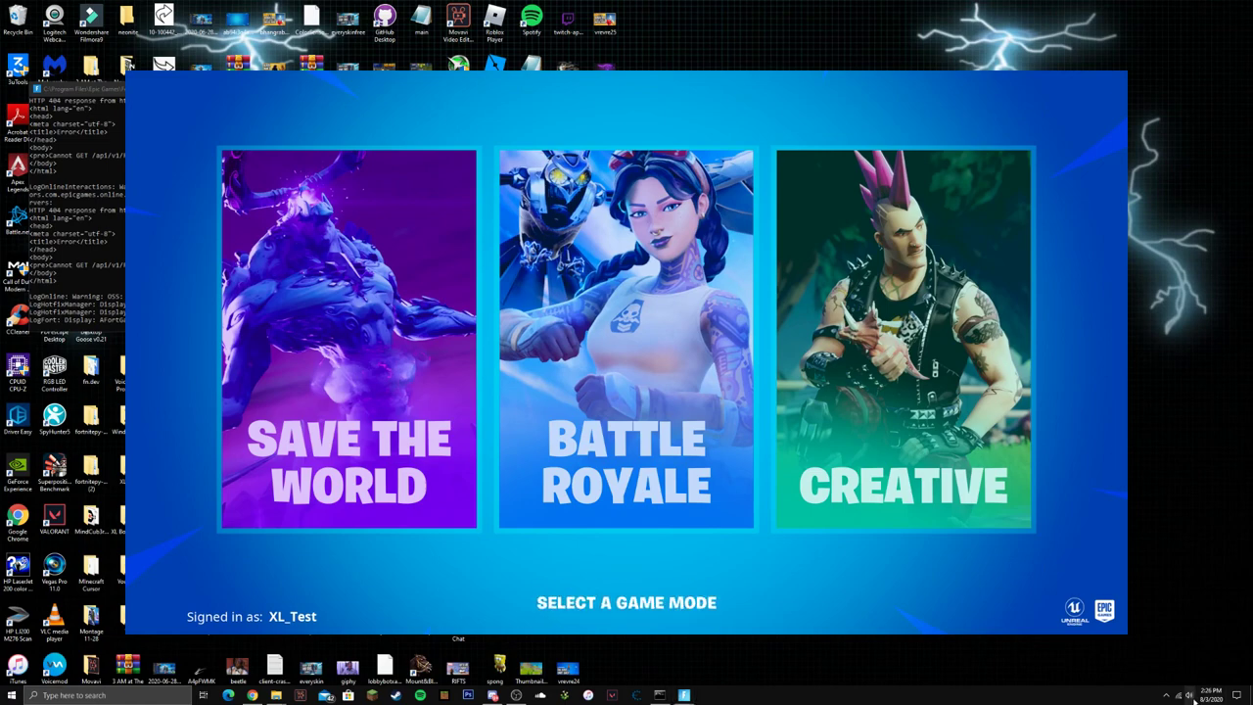
{"action": "left_click", "coordinate": [1203, 695]}
{"action": "left_click", "coordinate": [1060, 659]}
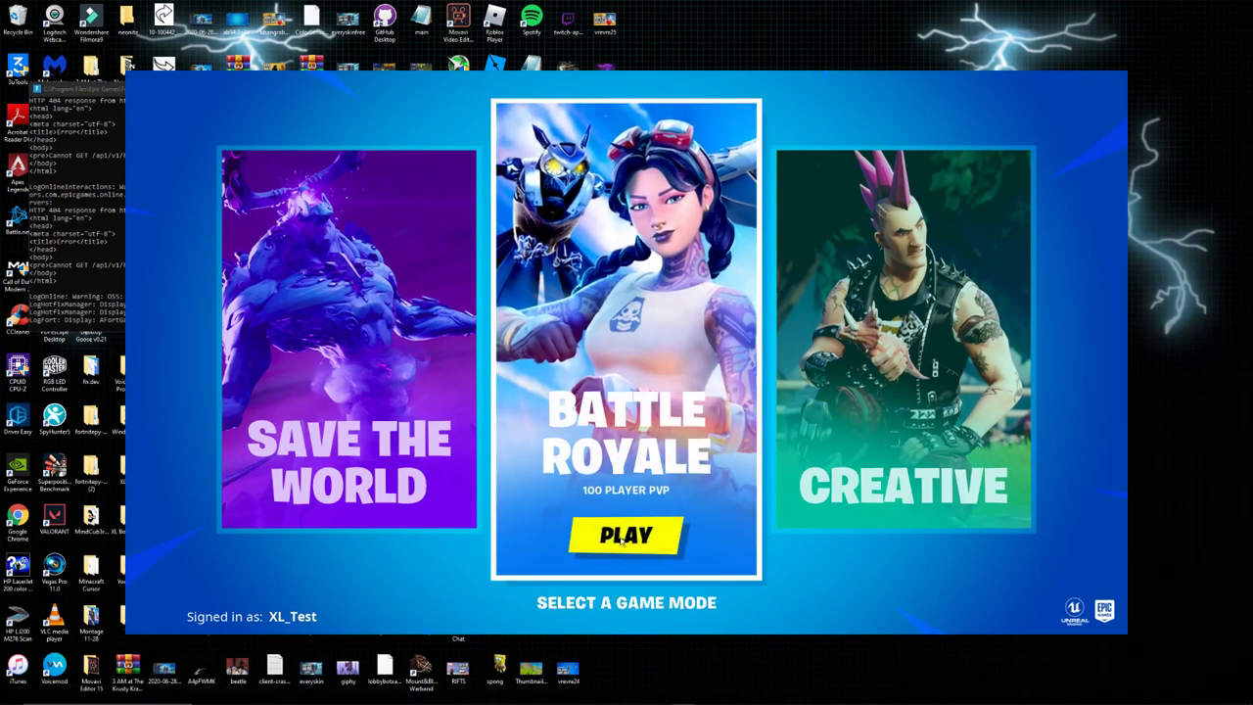
{"action": "left_click", "coordinate": [623, 539]}
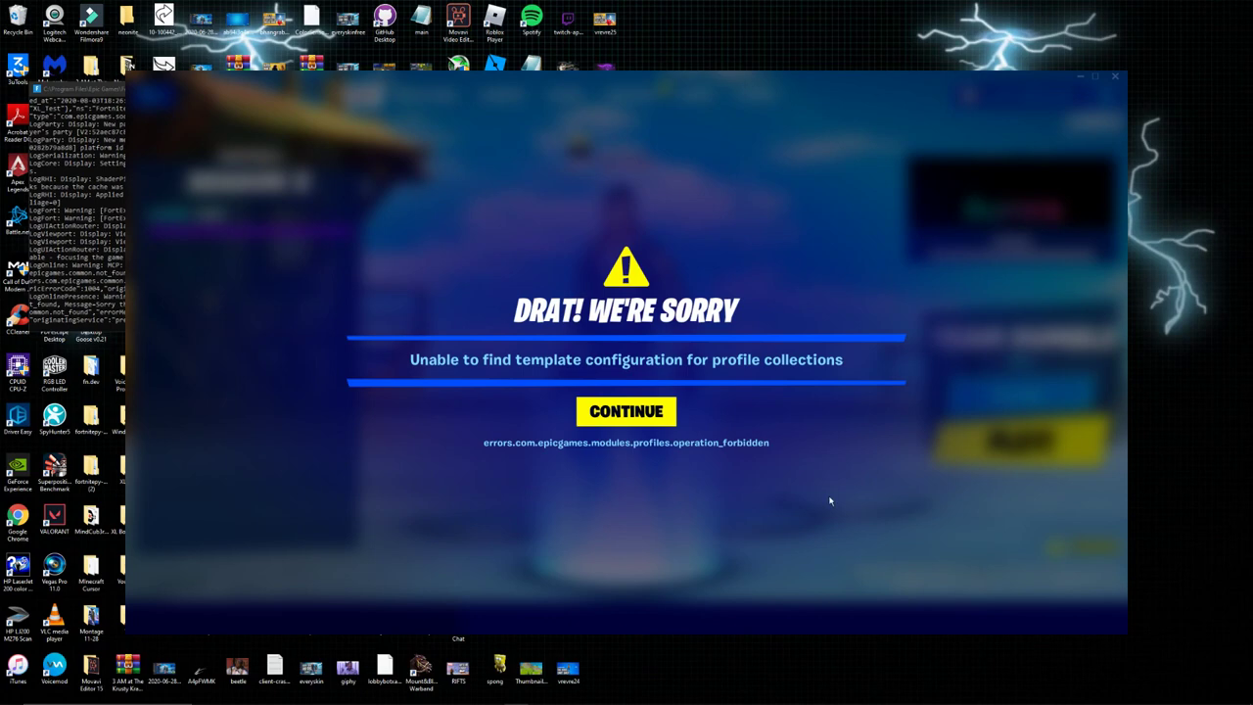
{"action": "left_click", "coordinate": [675, 424]}
{"action": "left_click", "coordinate": [564, 95]}
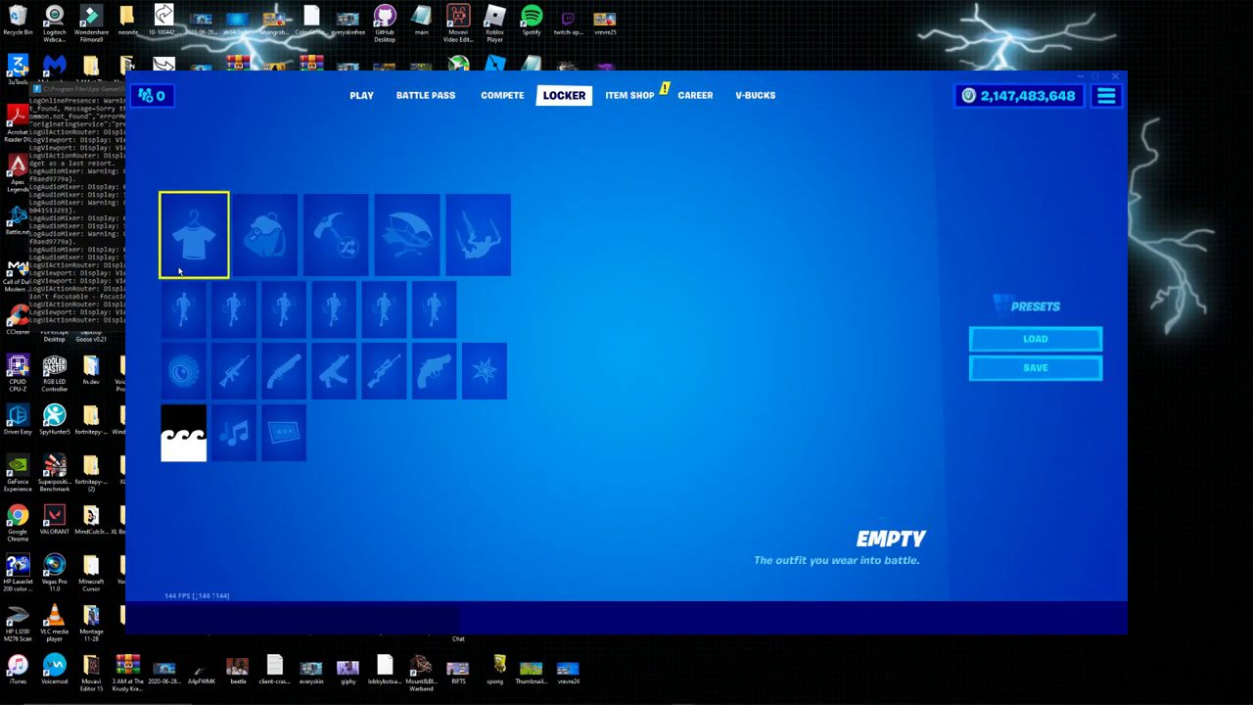
Open the Outfit slot and scroll through the grid of unlocked outfits.
{"action": "left_click", "coordinate": [193, 235]}
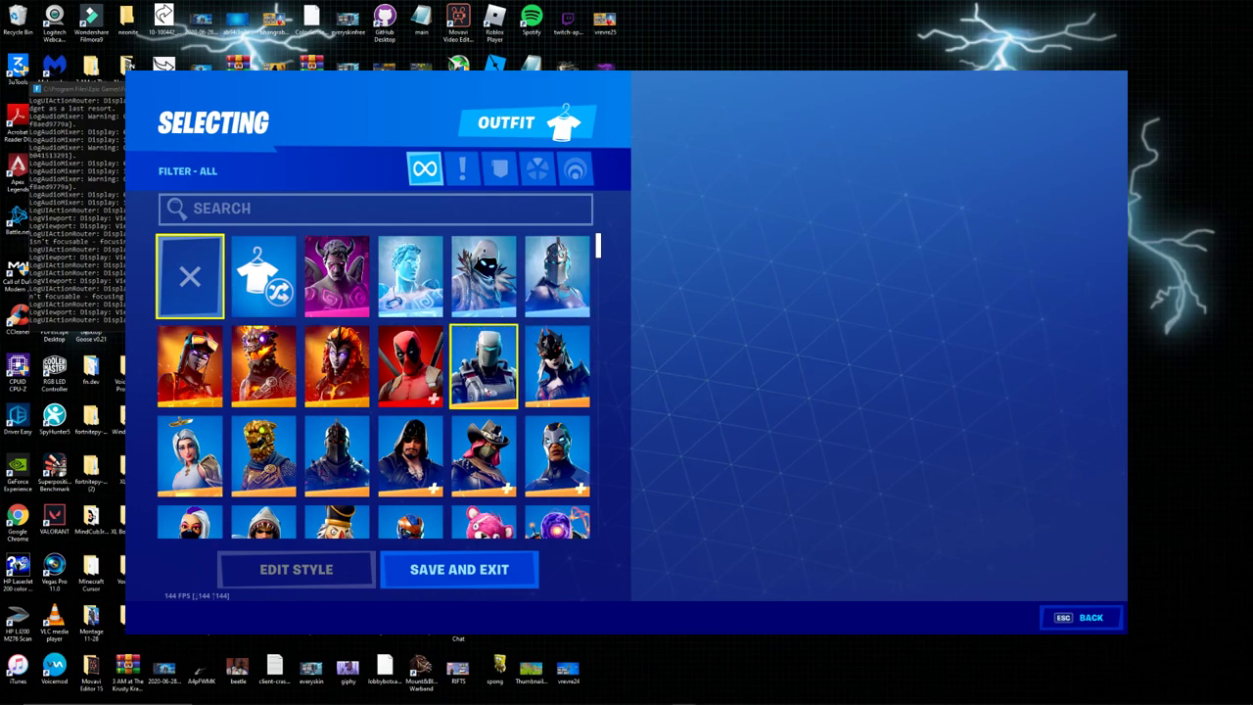
{"action": "scroll", "coordinate": [410, 365], "scroll_direction": "down", "scroll_amount": 10}
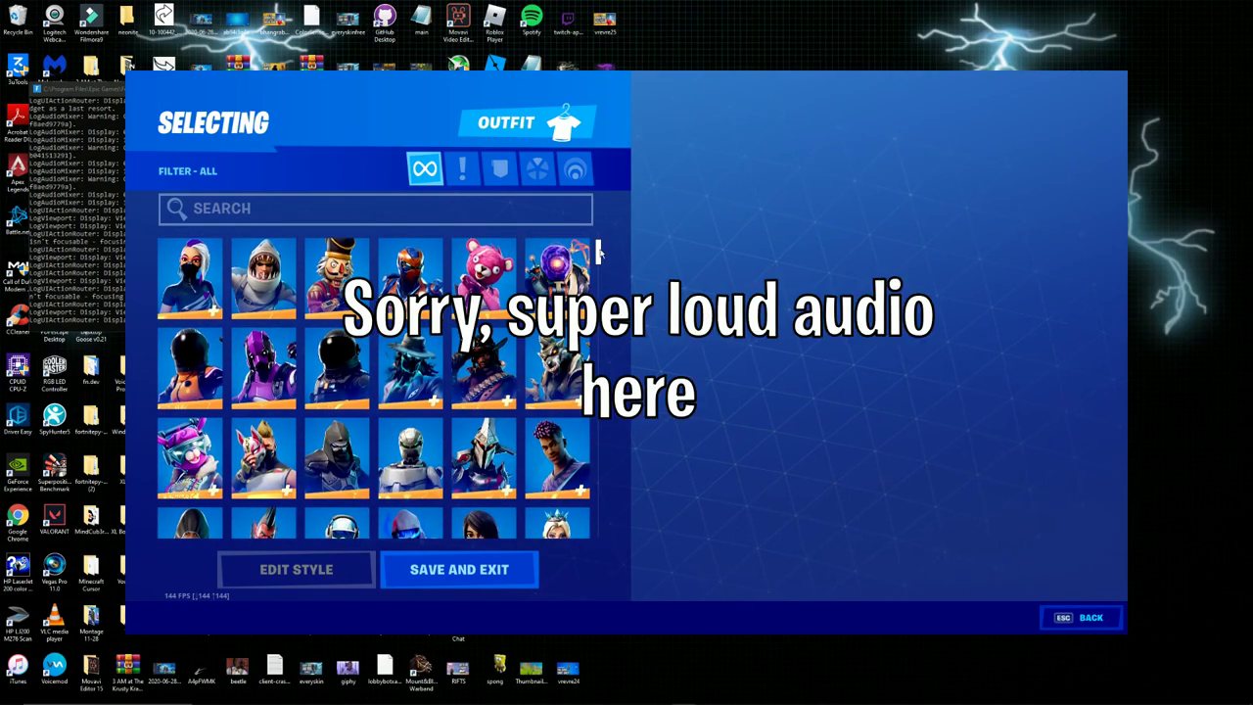
{"action": "left_click_drag", "start_coordinate": [614, 350], "coordinate": [607, 523]}
{"action": "scroll", "coordinate": [516, 510], "scroll_direction": "up", "scroll_amount": 15}
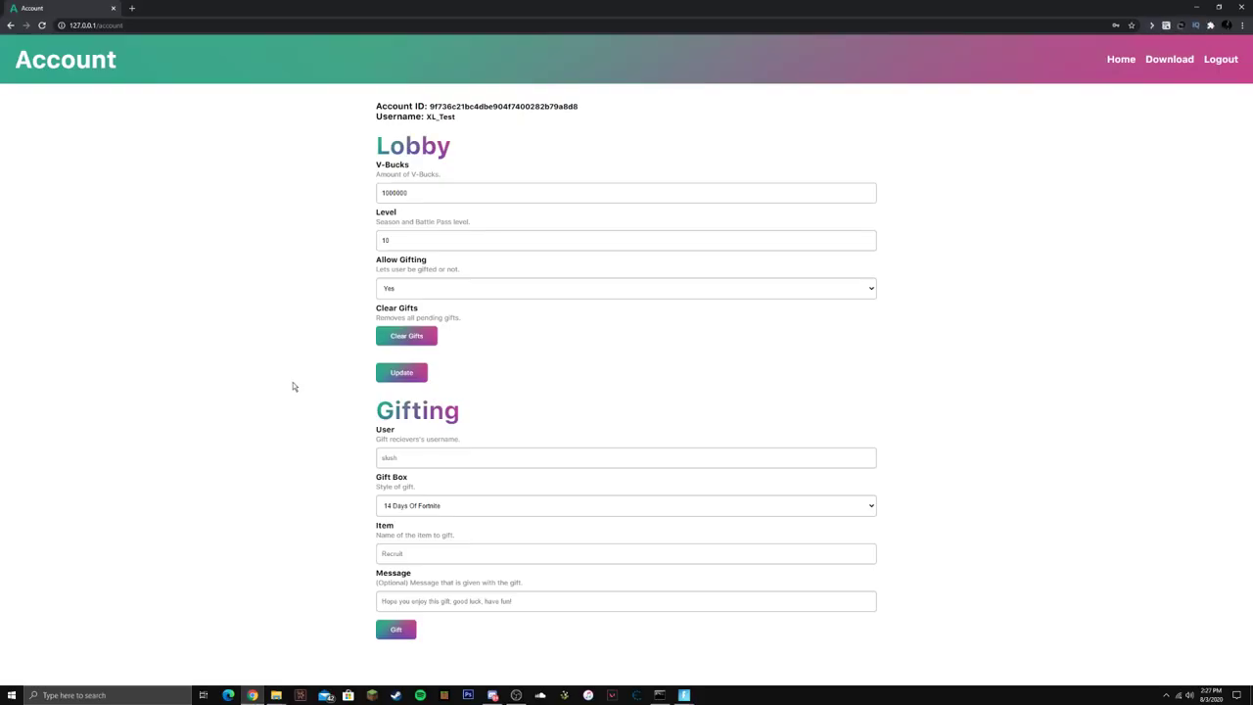
Search 'unreleased fortnite skins fnbr' in a new tab and open the fnbr.co cosmetics page.
{"action": "left_click", "coordinate": [132, 9]}
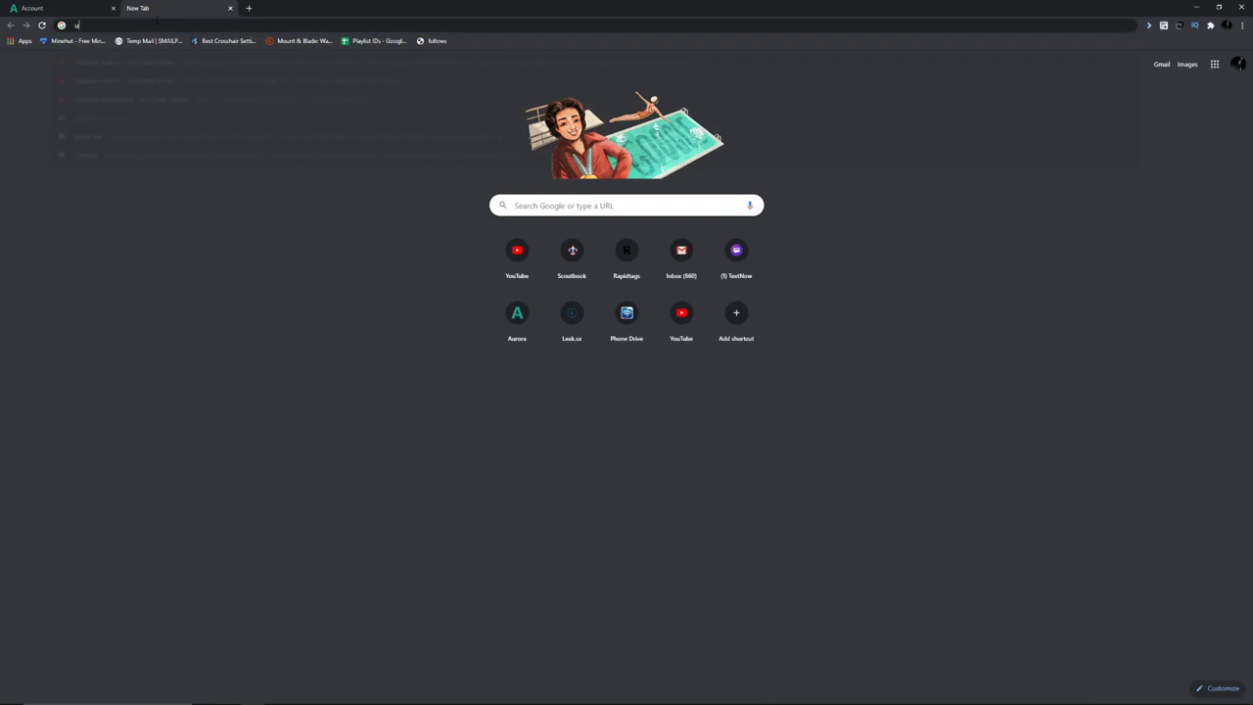
{"action": "type", "text": "unrelea"}
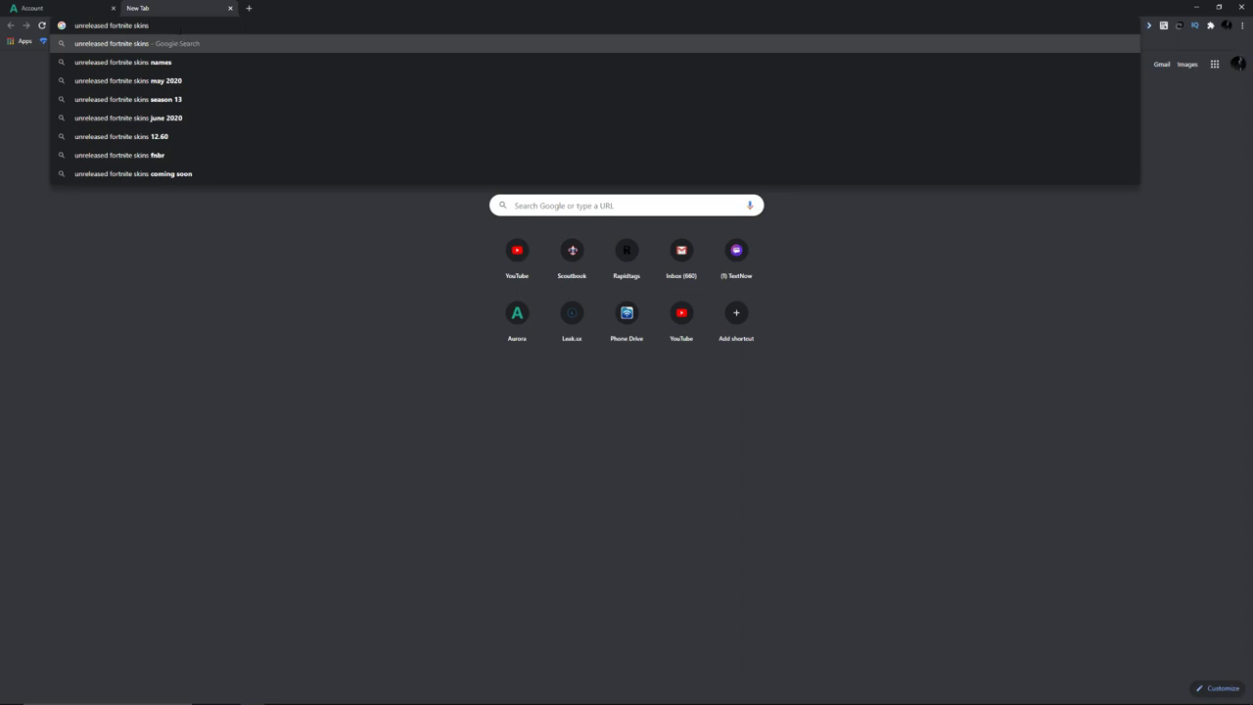
{"action": "type", "text": "sed fortnite skins"}
{"action": "left_click", "coordinate": [186, 159]}
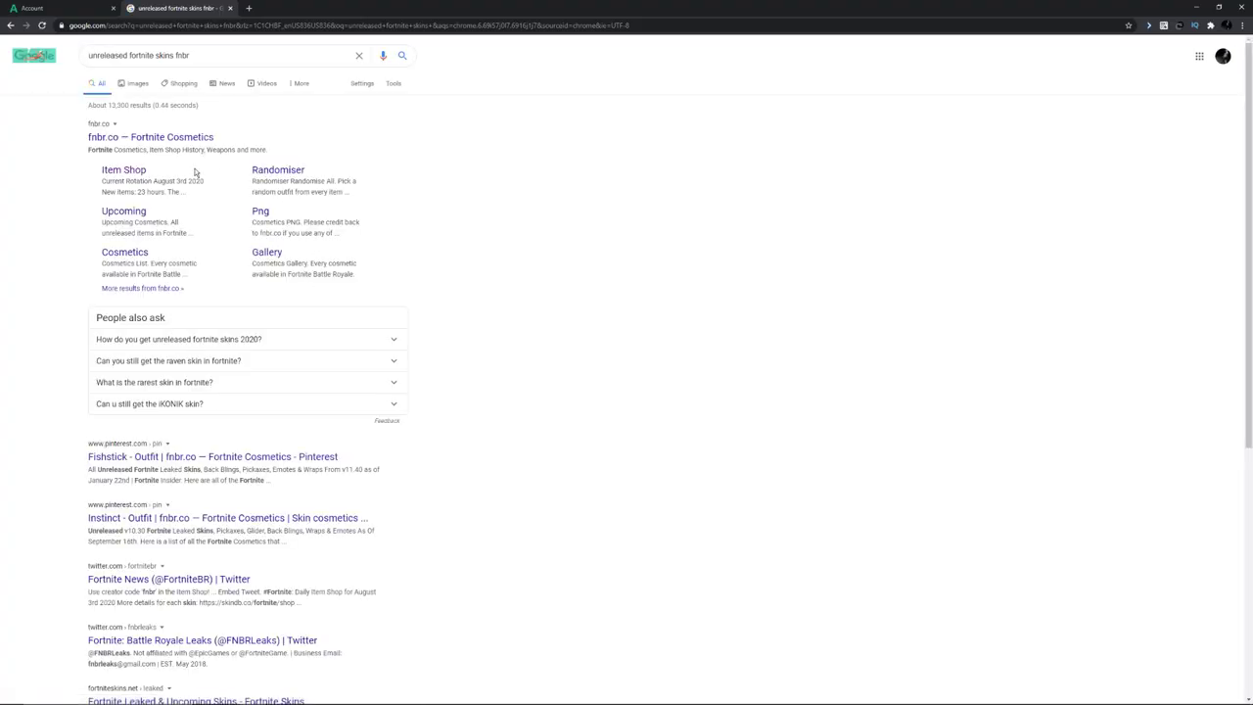
{"action": "left_click", "coordinate": [166, 142]}
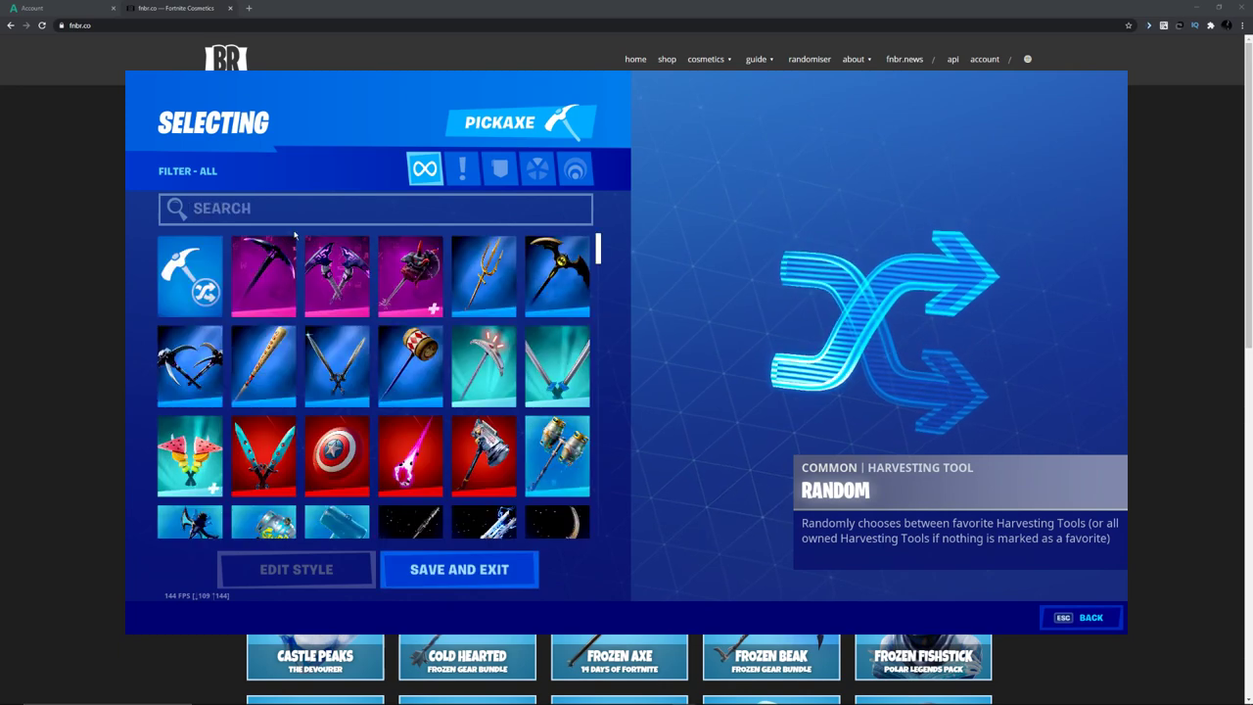
Pick a pickaxe, return to the level-999 lobby, and reopen the Locker.
{"action": "left_click", "coordinate": [39, 330]}
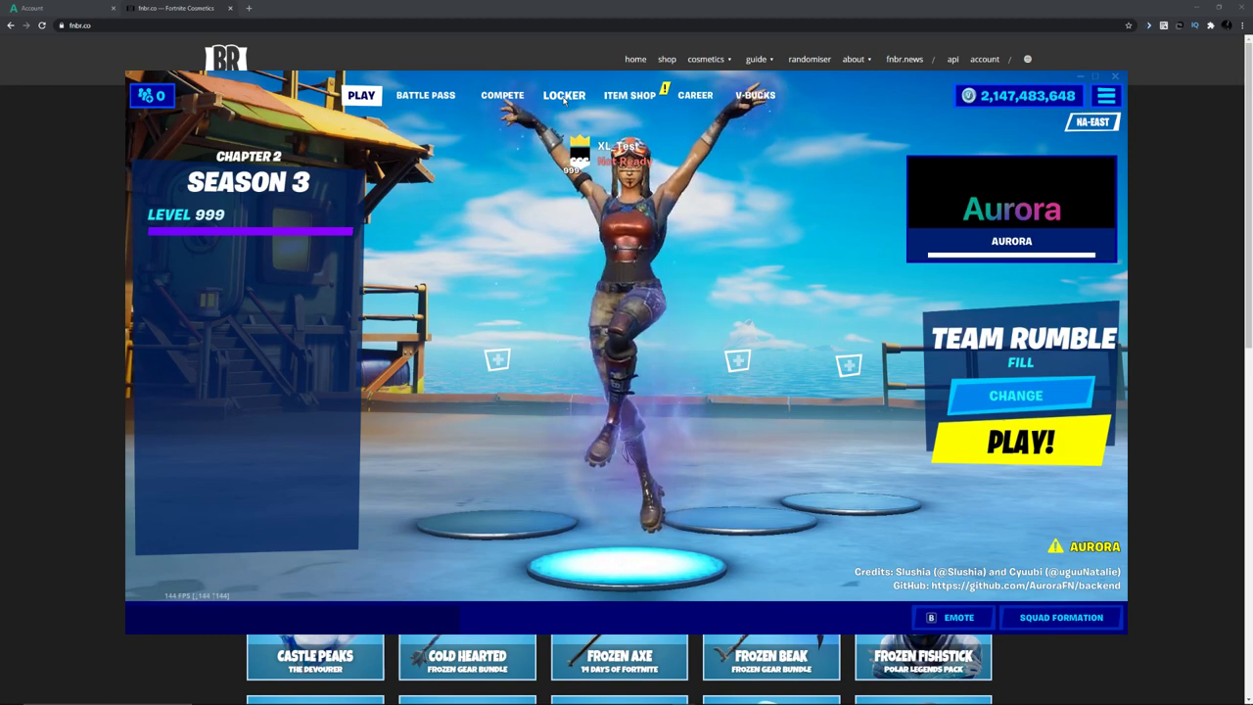
{"action": "left_click", "coordinate": [564, 96]}
Equip a new emote in the second Locker emote slot and return to the lobby.
{"action": "left_click", "coordinate": [233, 309]}
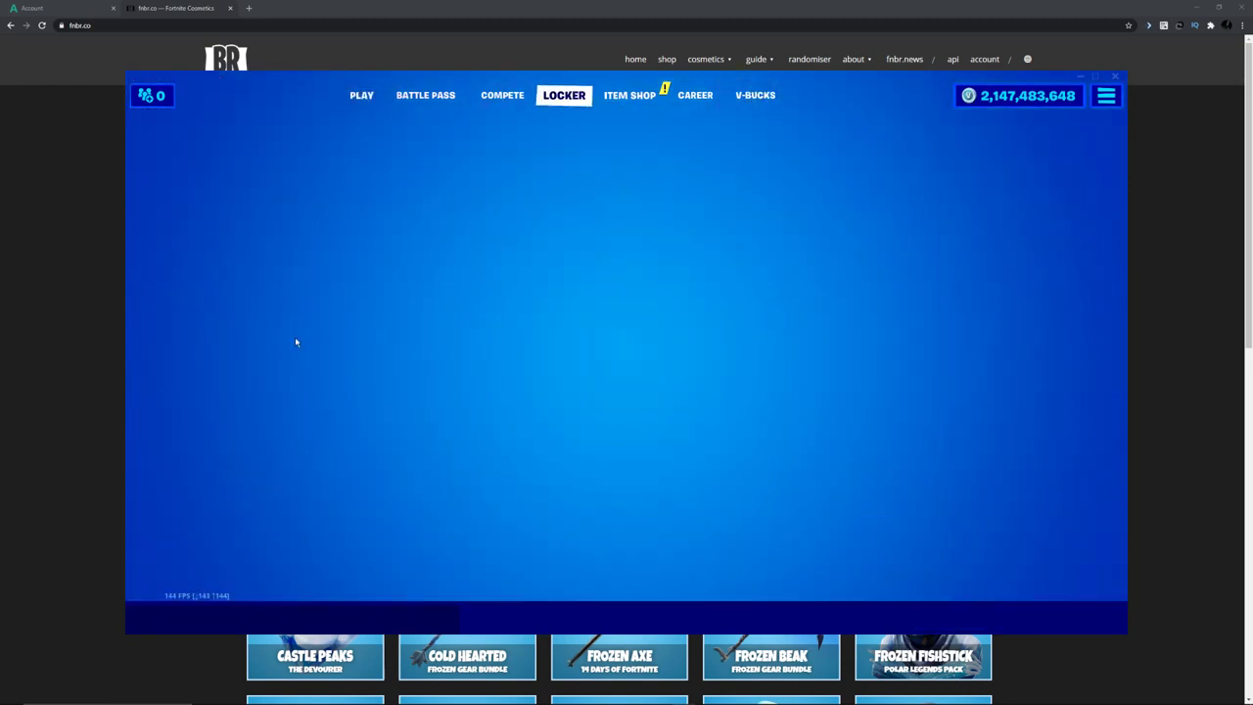
{"action": "scroll", "coordinate": [313, 343], "scroll_direction": "up", "scroll_amount": 2}
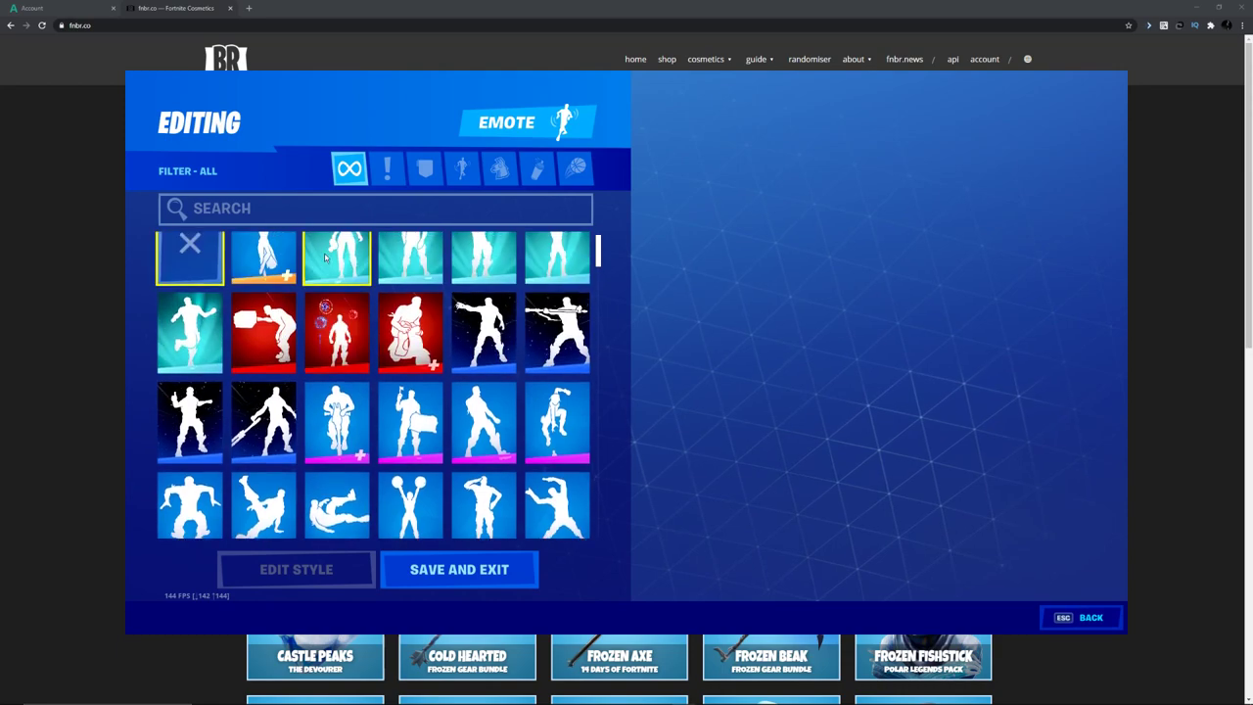
{"action": "scroll", "coordinate": [479, 391], "scroll_direction": "down", "scroll_amount": 5}
{"action": "left_click", "coordinate": [489, 416]}
{"action": "left_click", "coordinate": [360, 97]}
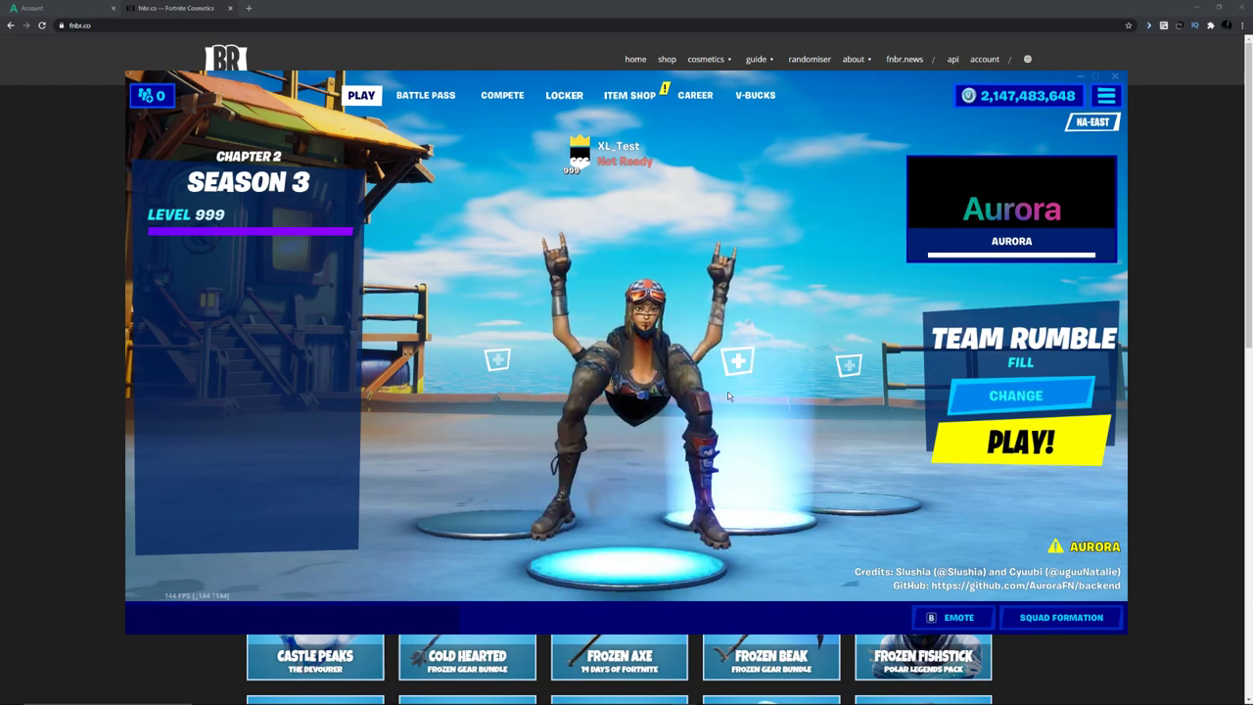
{"action": "key", "text": "Escape"}
{"action": "key", "text": "Escape"}
Equip the swole emote found by search and perform it from the lobby emote wheel.
{"action": "key", "text": "b"}
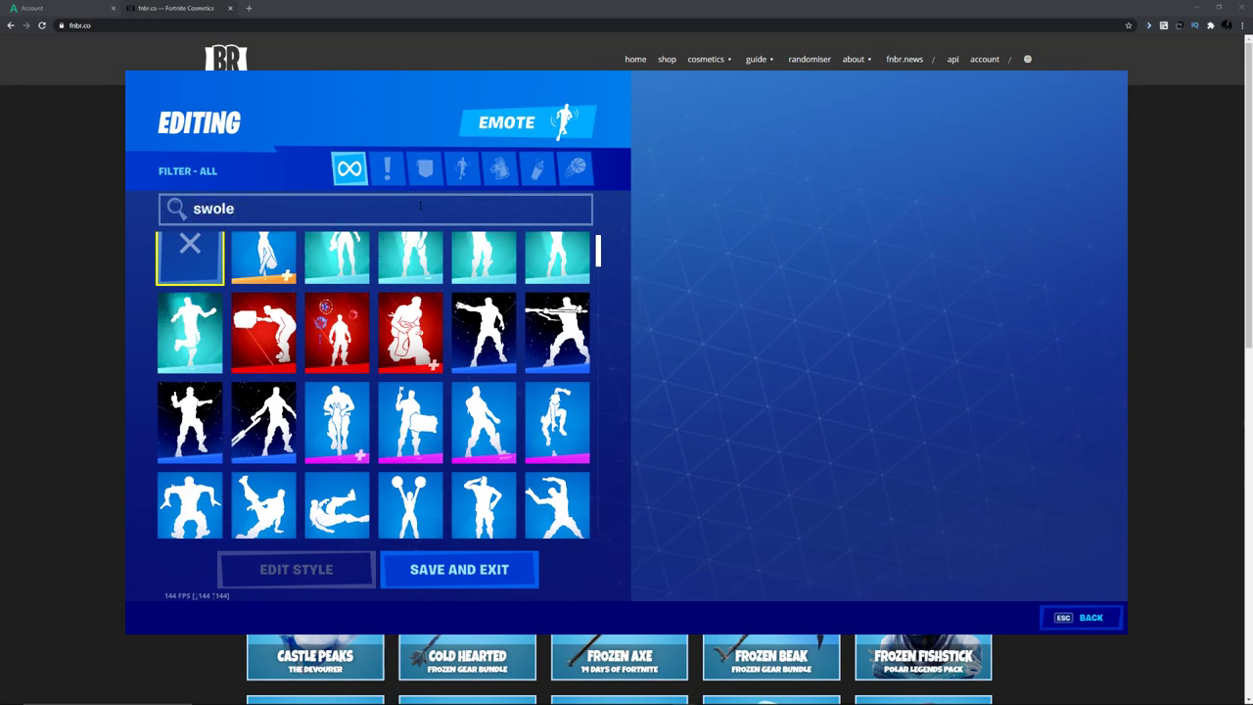
{"action": "left_click", "coordinate": [265, 274]}
{"action": "left_click", "coordinate": [265, 274]}
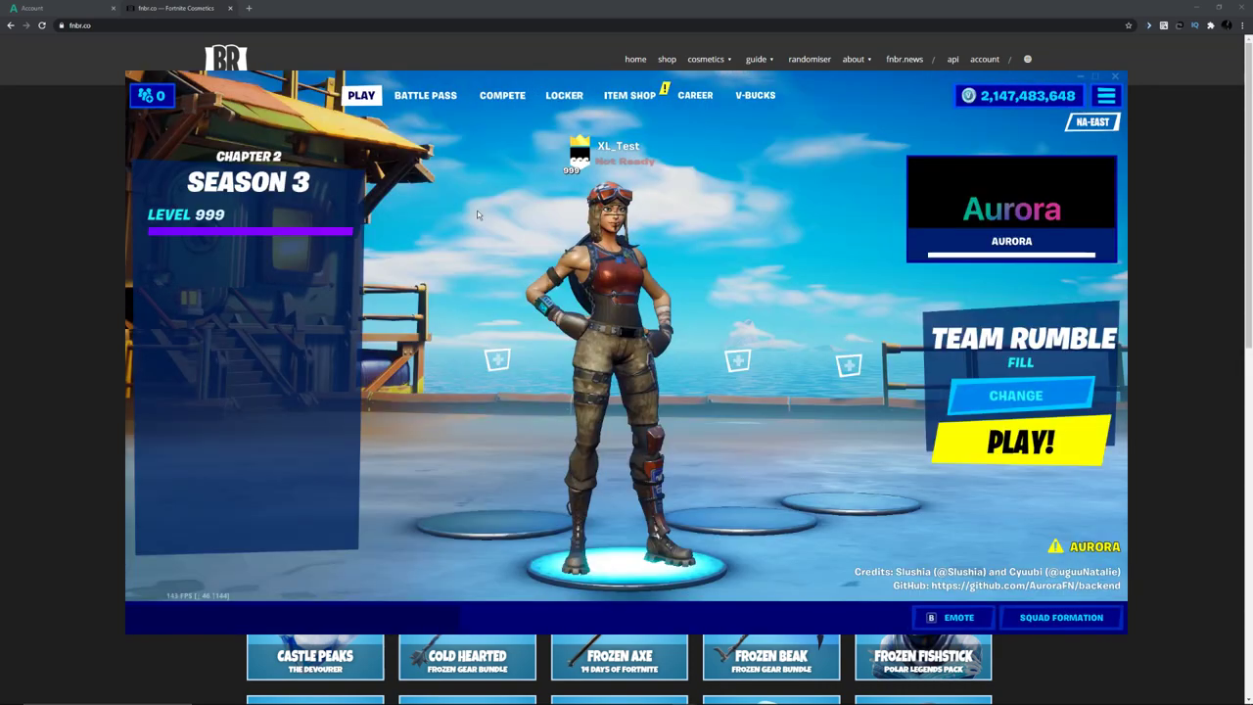
{"action": "key", "text": "b"}
{"action": "left_click", "coordinate": [626, 210]}
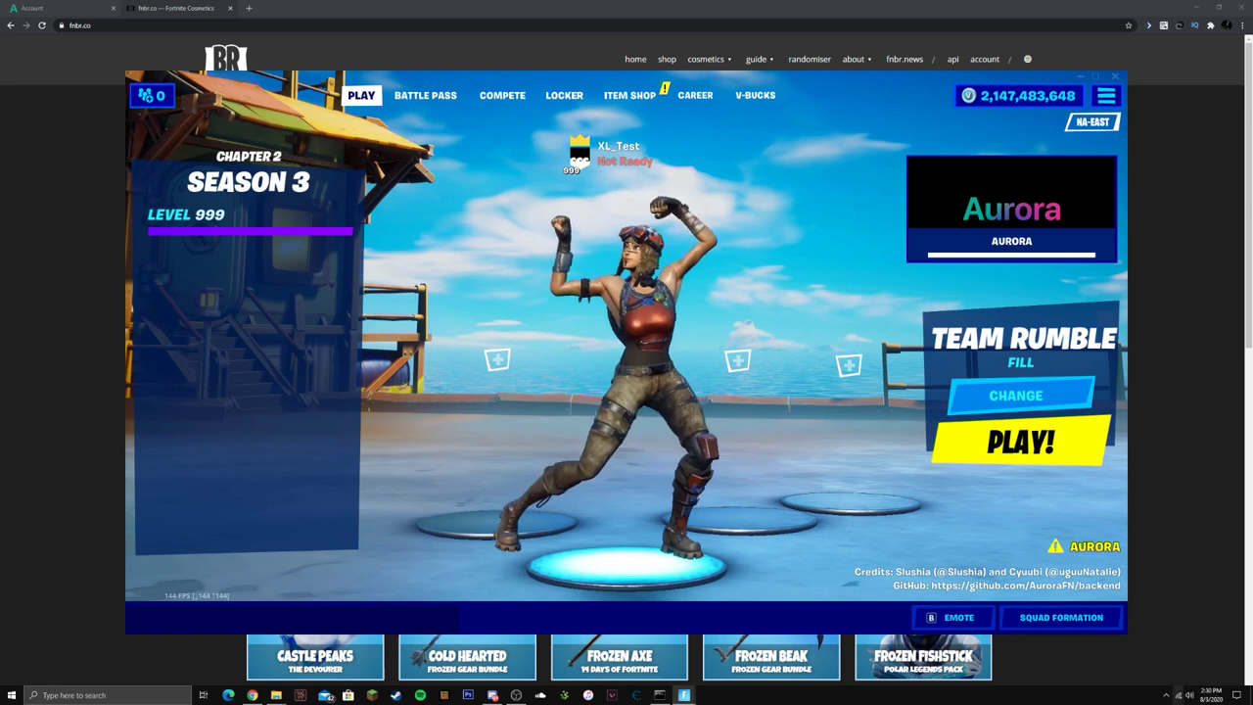
Turn the system volume down, then view the Item Shop showing No Offers Available.
{"action": "left_click", "coordinate": [1188, 695]}
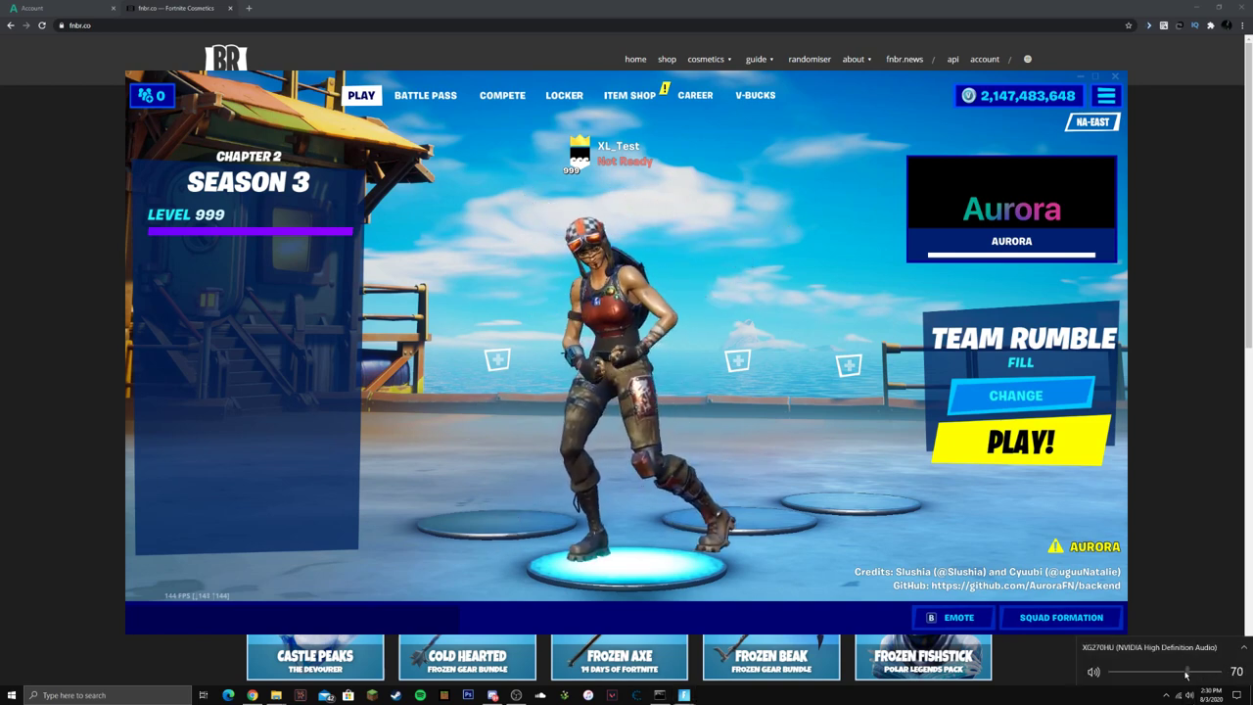
{"action": "left_click", "coordinate": [961, 555]}
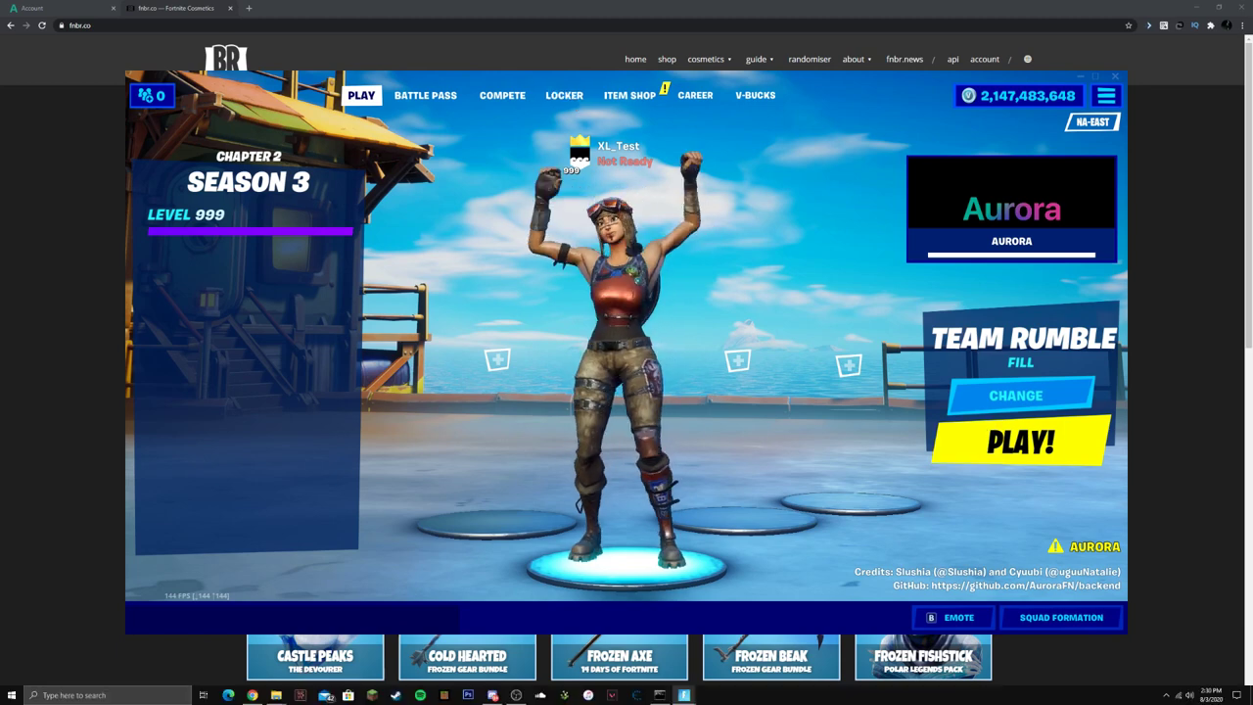
{"action": "left_click", "coordinate": [1189, 695]}
{"action": "left_click", "coordinate": [1097, 616]}
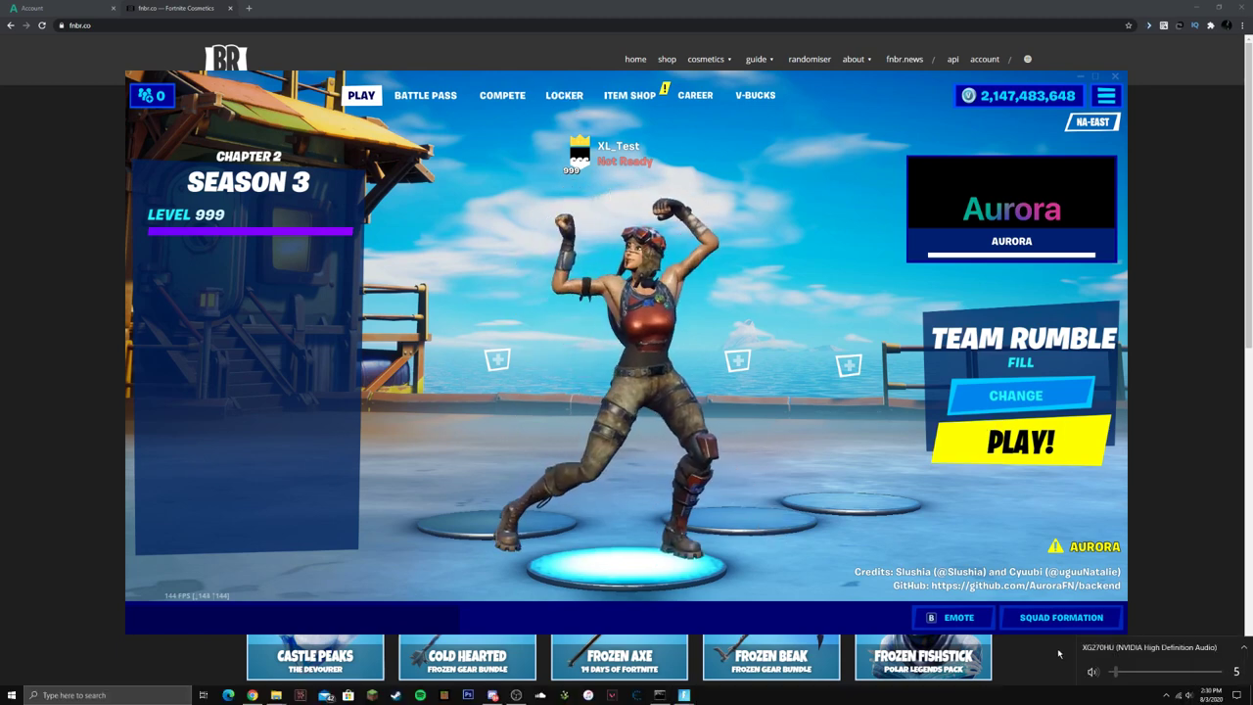
{"action": "left_click", "coordinate": [630, 95]}
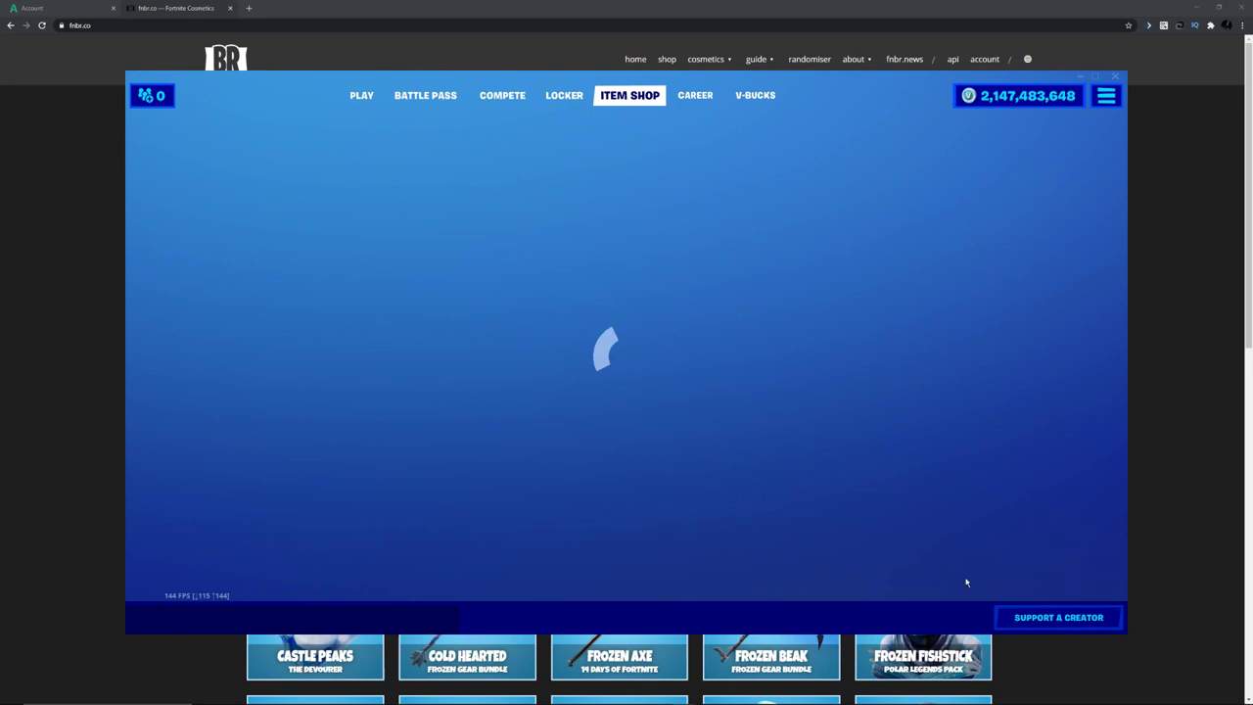
Open Career Replays and decline the cleanup, keeping the corrupt and out-of-date replays.
{"action": "left_click", "coordinate": [565, 95]}
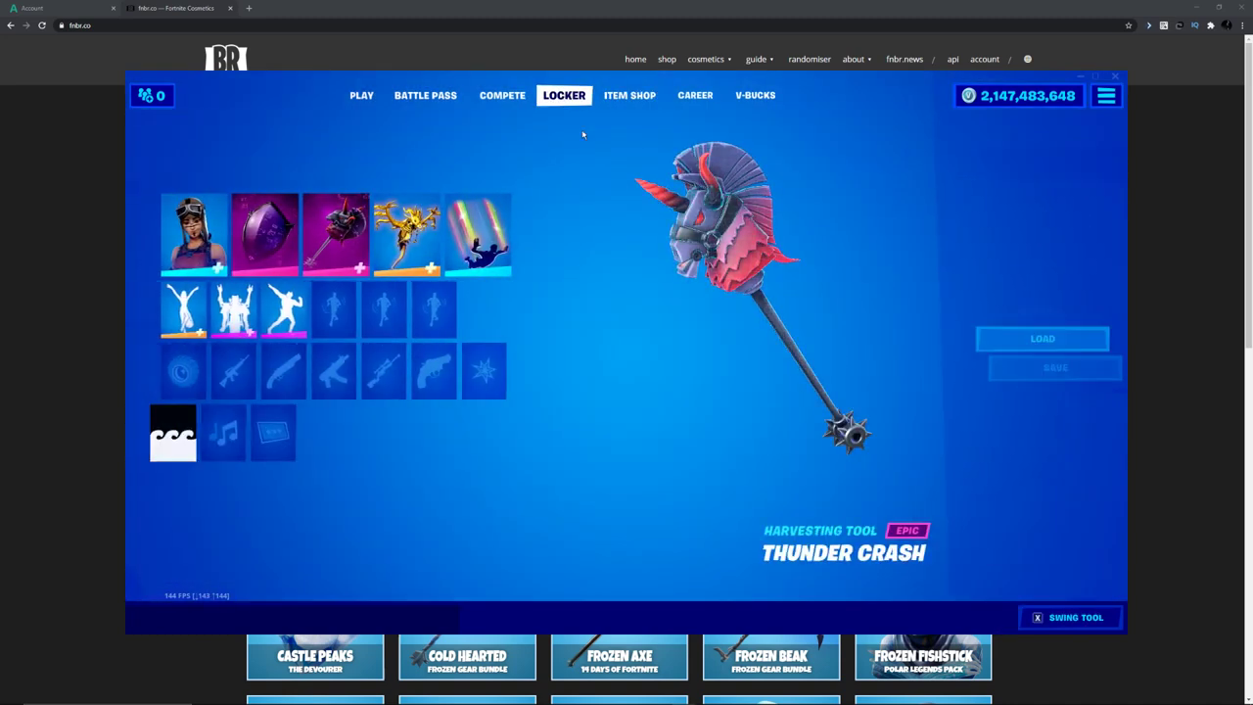
{"action": "left_click", "coordinate": [695, 95]}
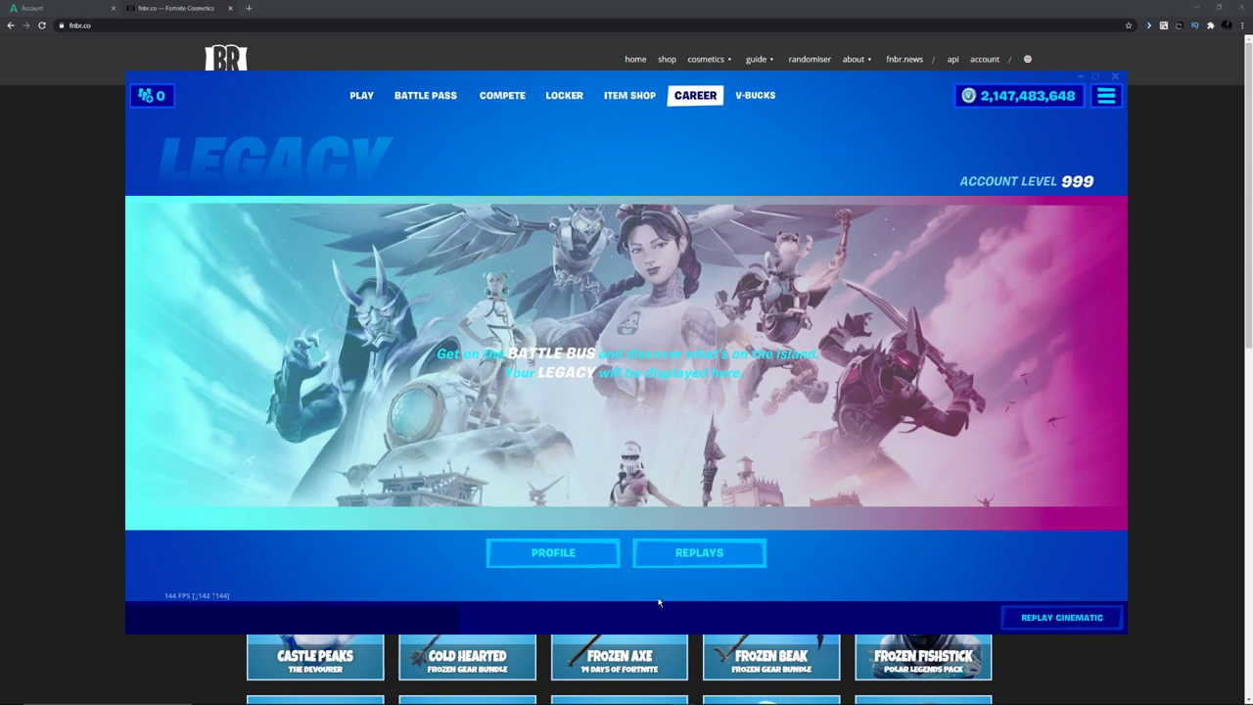
{"action": "left_click", "coordinate": [677, 558]}
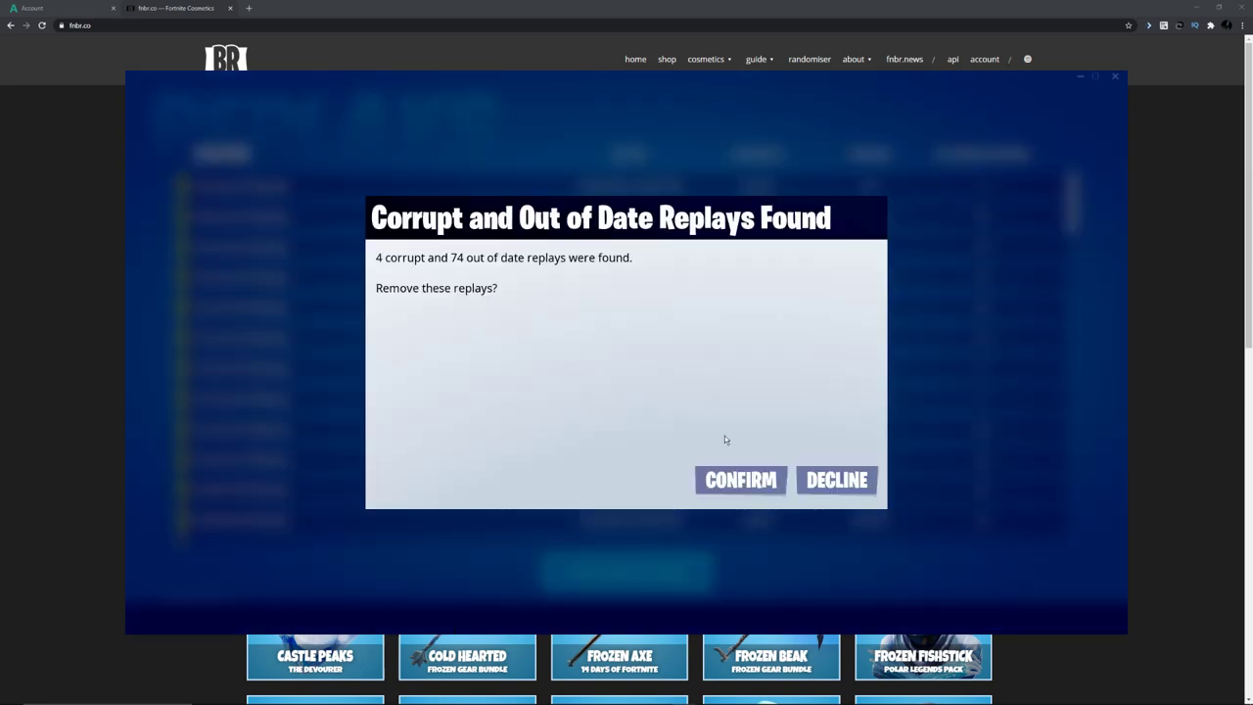
{"action": "left_click", "coordinate": [830, 479]}
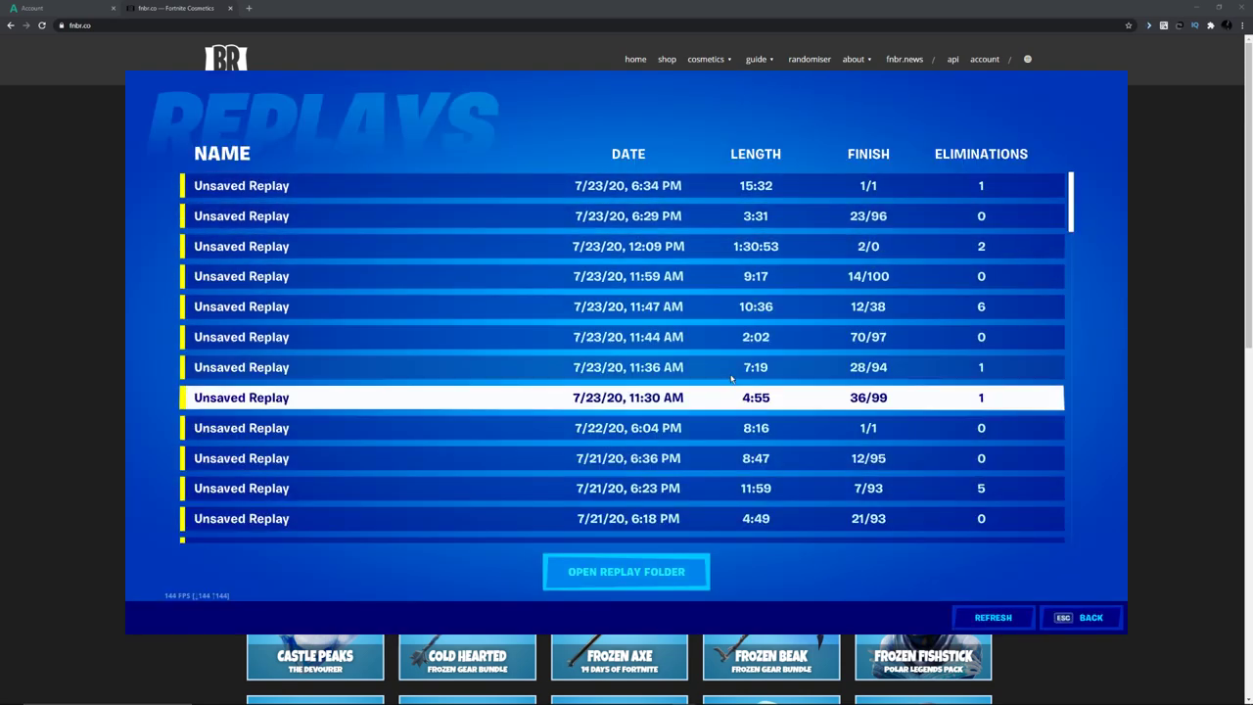
Select the most recent replay, leave the replays list, and view the Battle Pass page.
{"action": "left_click", "coordinate": [618, 189]}
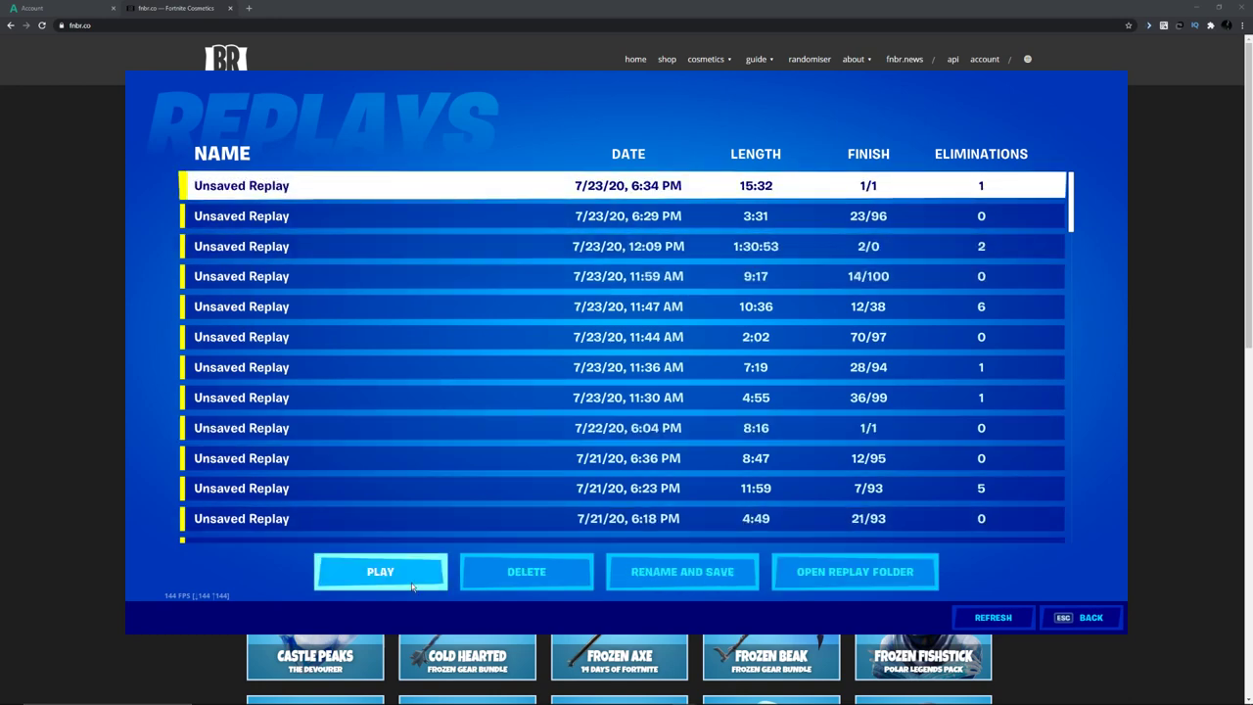
{"action": "key", "text": "Escape"}
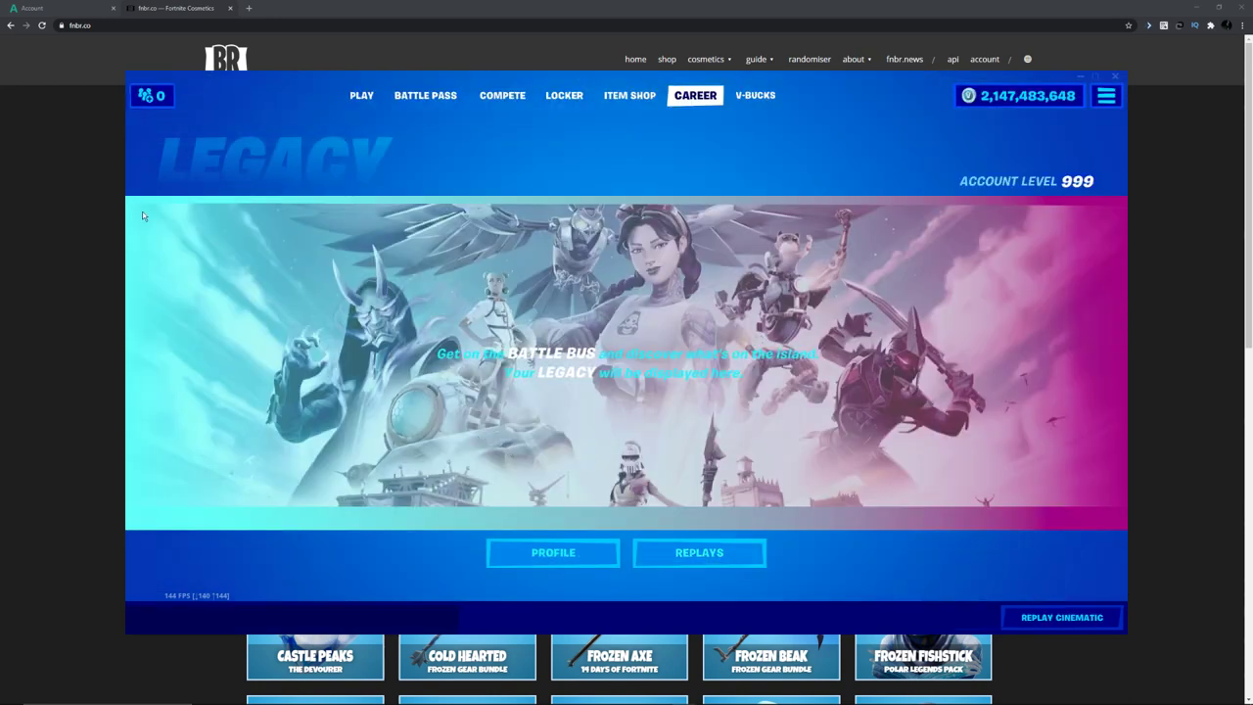
{"action": "left_click", "coordinate": [428, 102]}
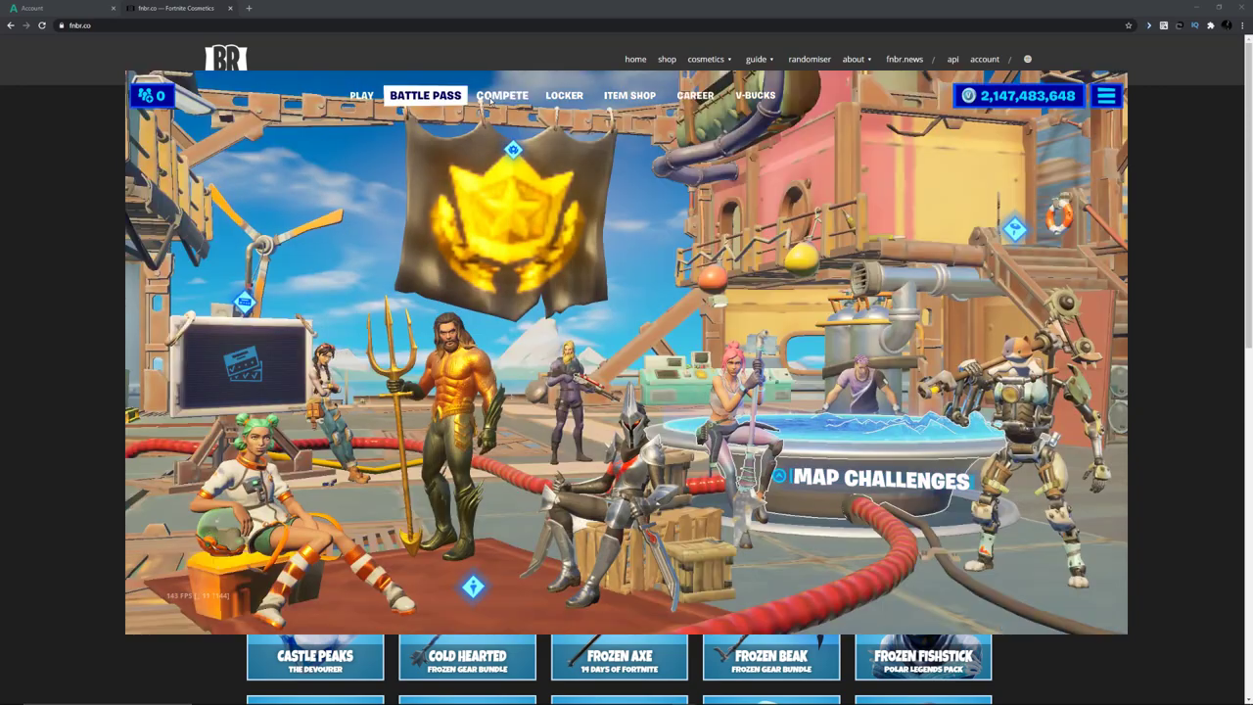